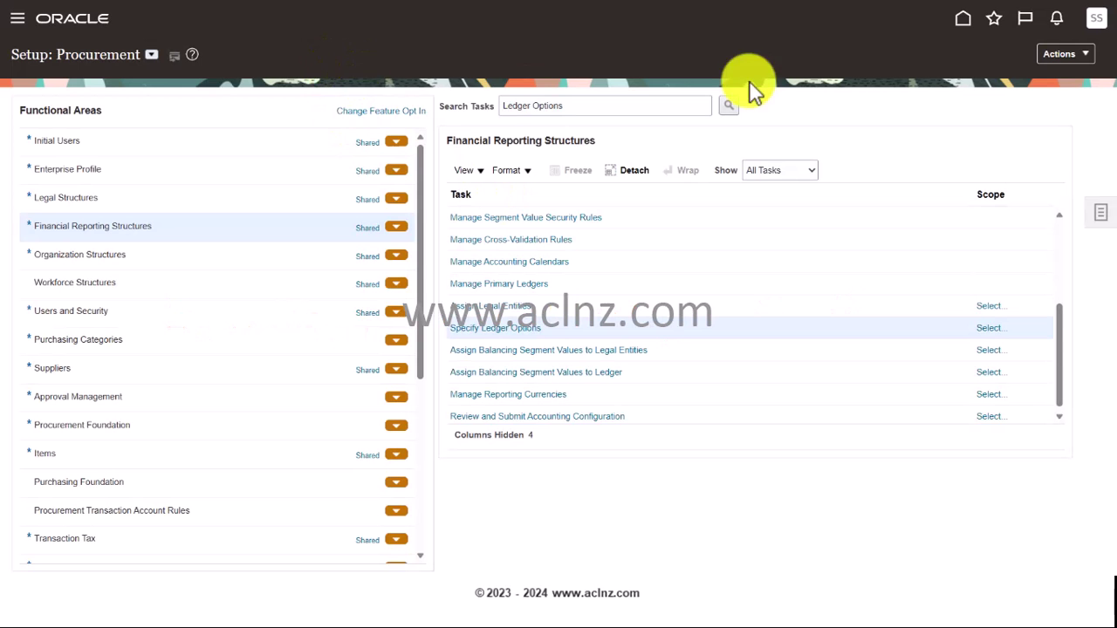
# Check the application's release version in its About This Application information and close it
pyautogui.click(1096, 26)
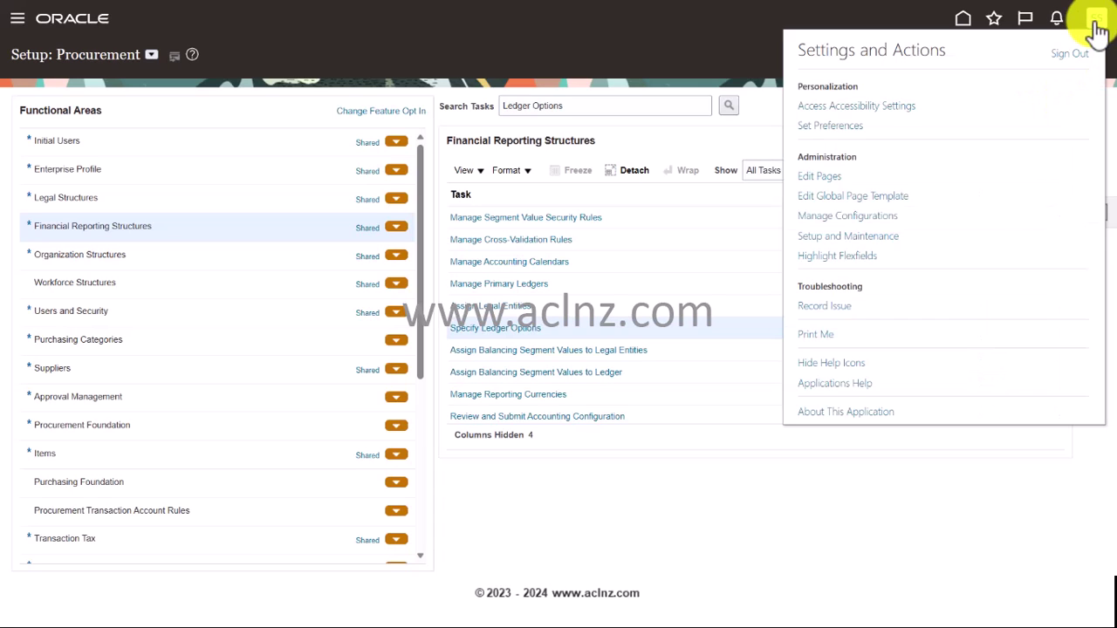
pyautogui.click(863, 424)
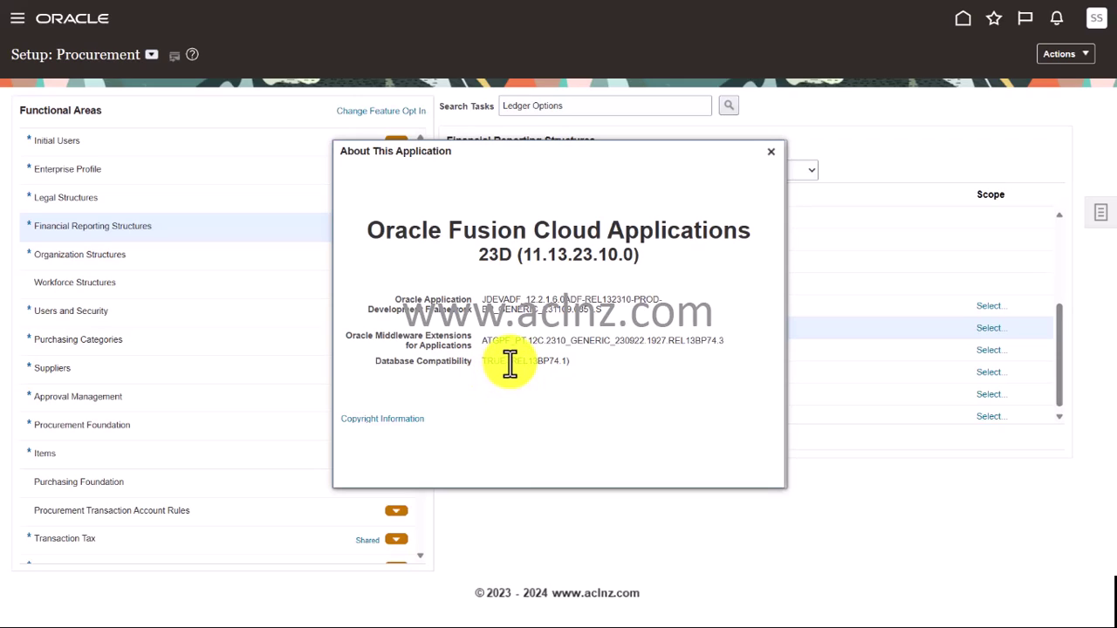
pyautogui.moveTo(509, 362); pyautogui.dragTo(536, 362)
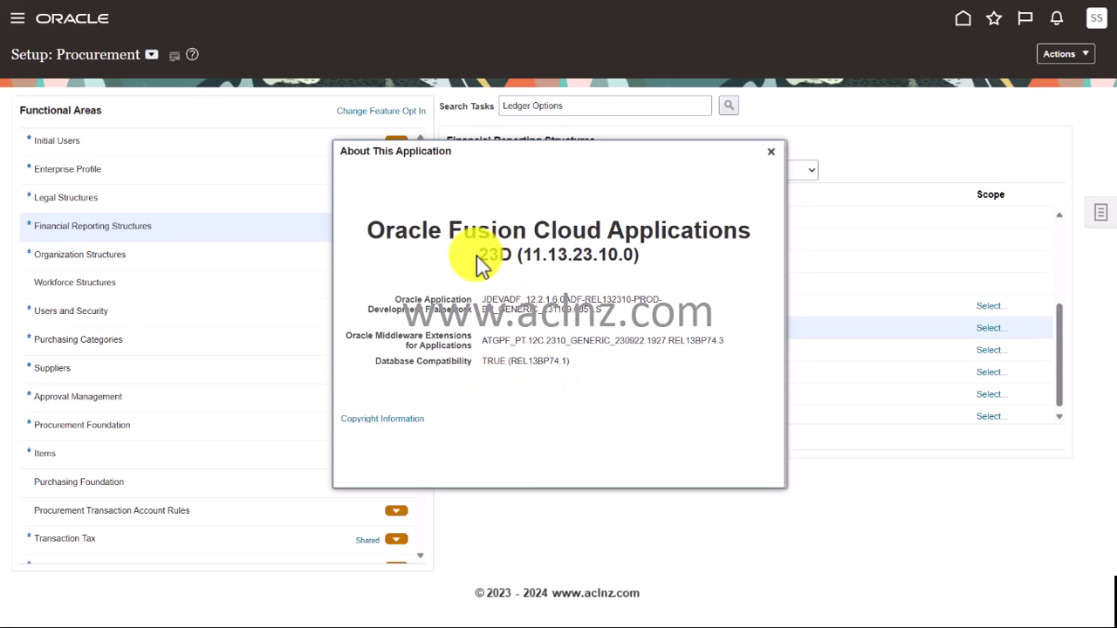
pyautogui.moveTo(478, 254); pyautogui.dragTo(514, 254)
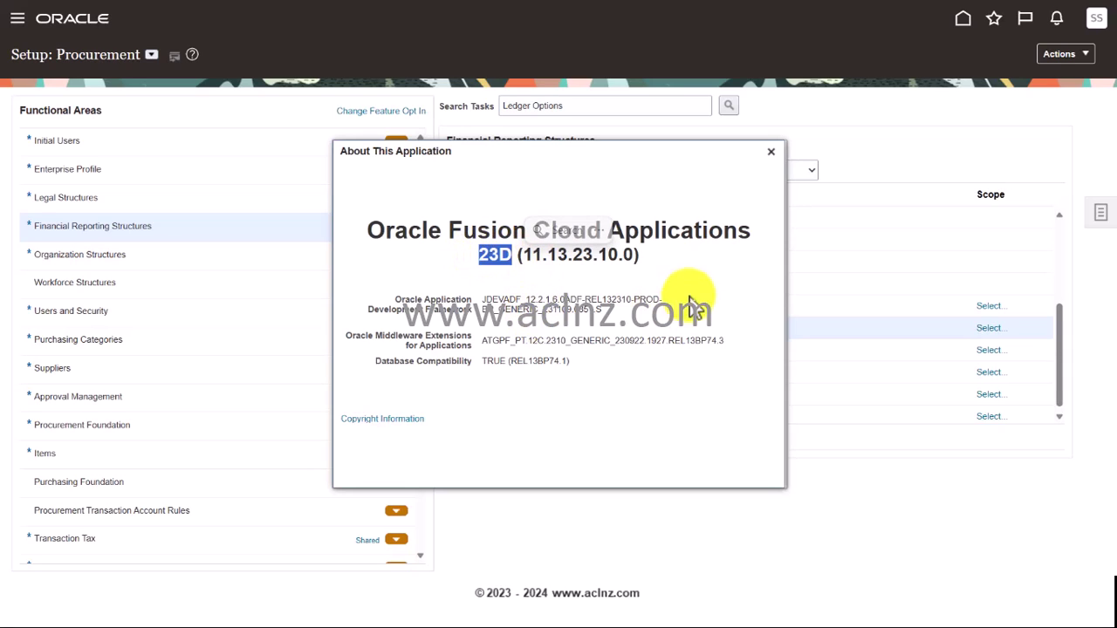
pyautogui.click(716, 284)
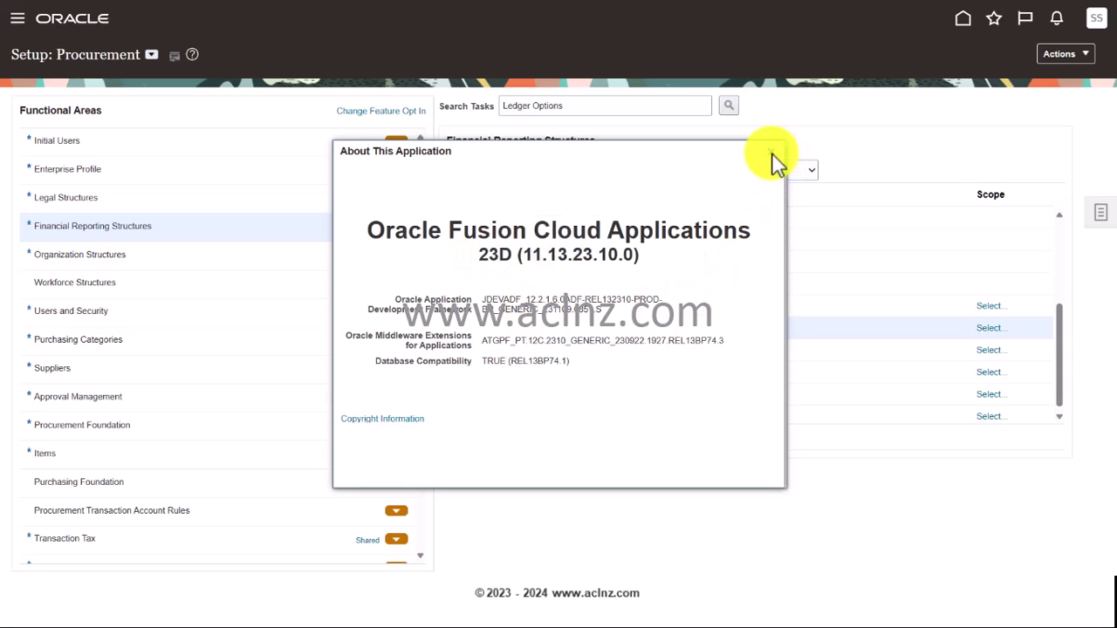
pyautogui.click(772, 152)
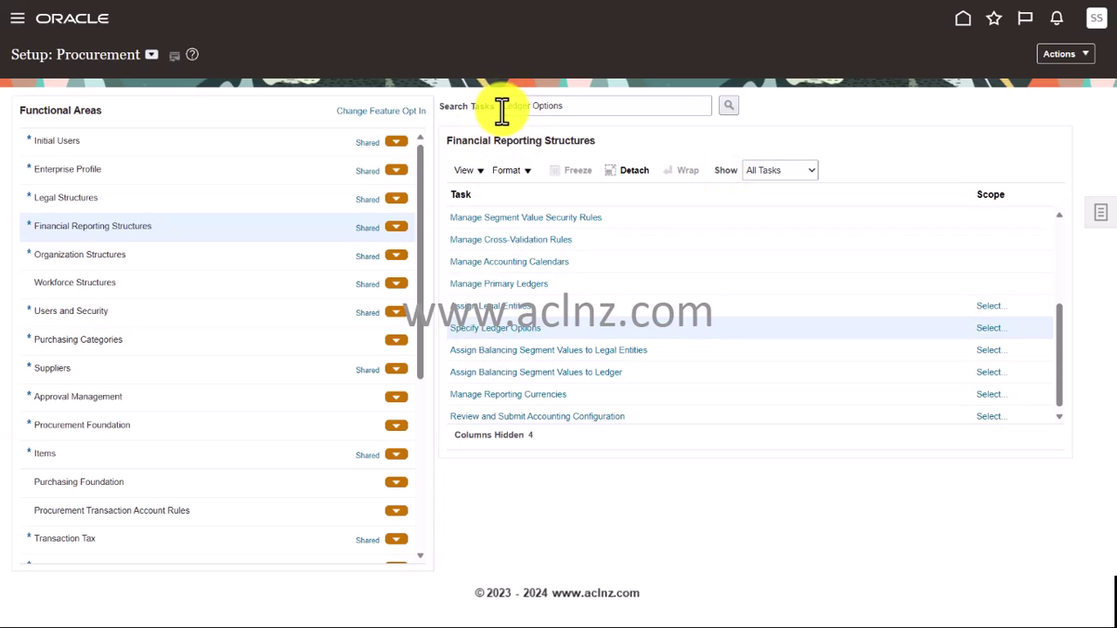
# Open the Specify Ledger Options task with Orange_Primary_Ledger selected and added as its primary ledger scope
pyautogui.click(476, 339)
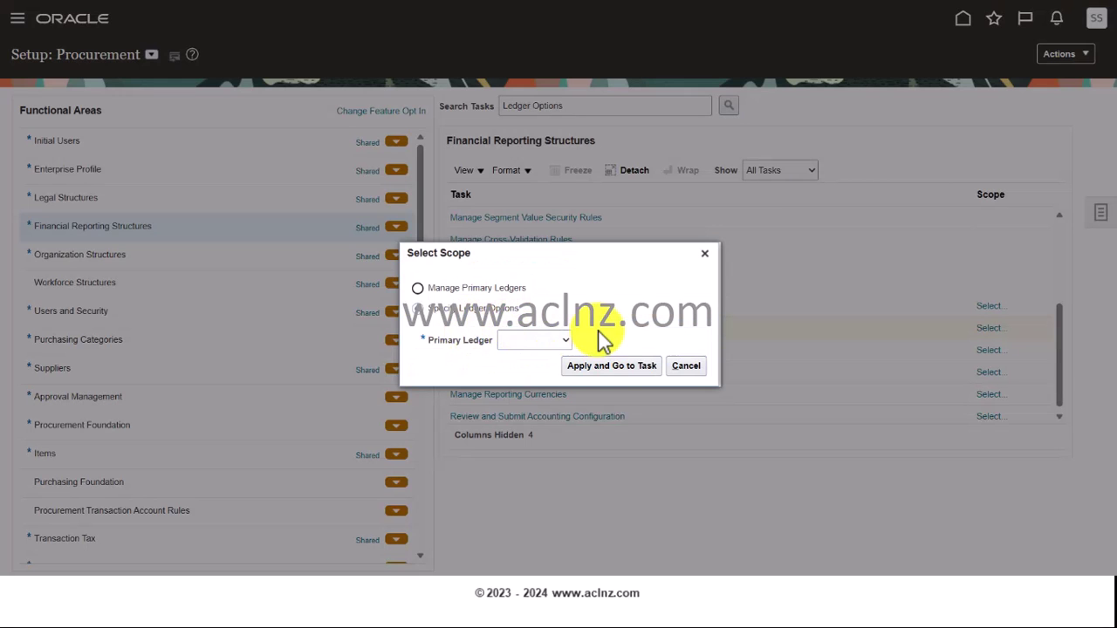
pyautogui.click(418, 293)
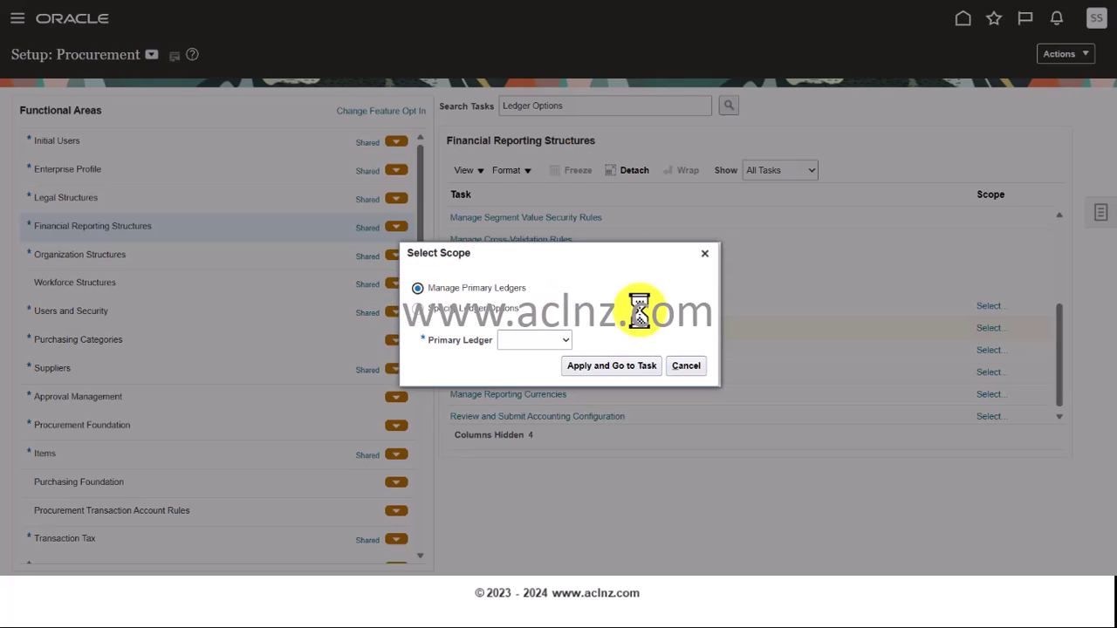
pyautogui.click(418, 310)
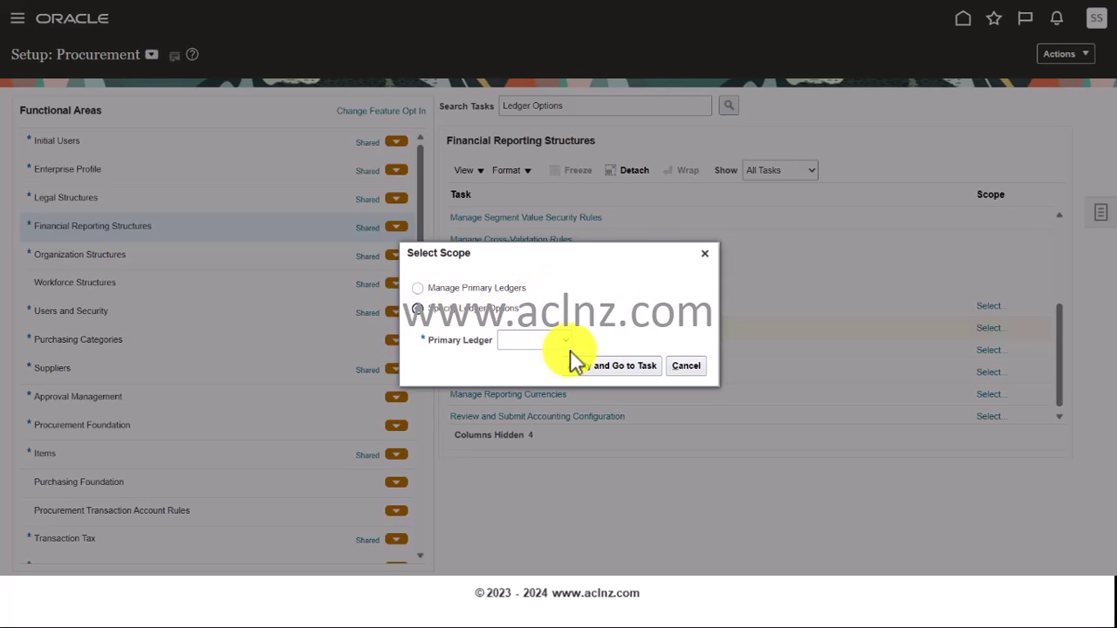
pyautogui.click(564, 342)
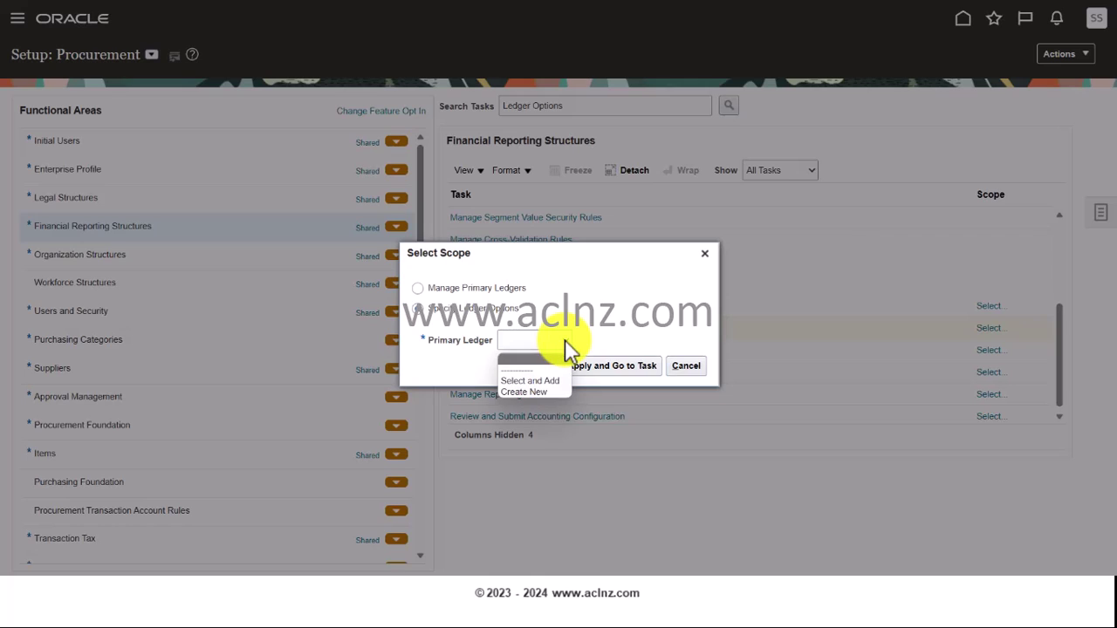
pyautogui.click(548, 381)
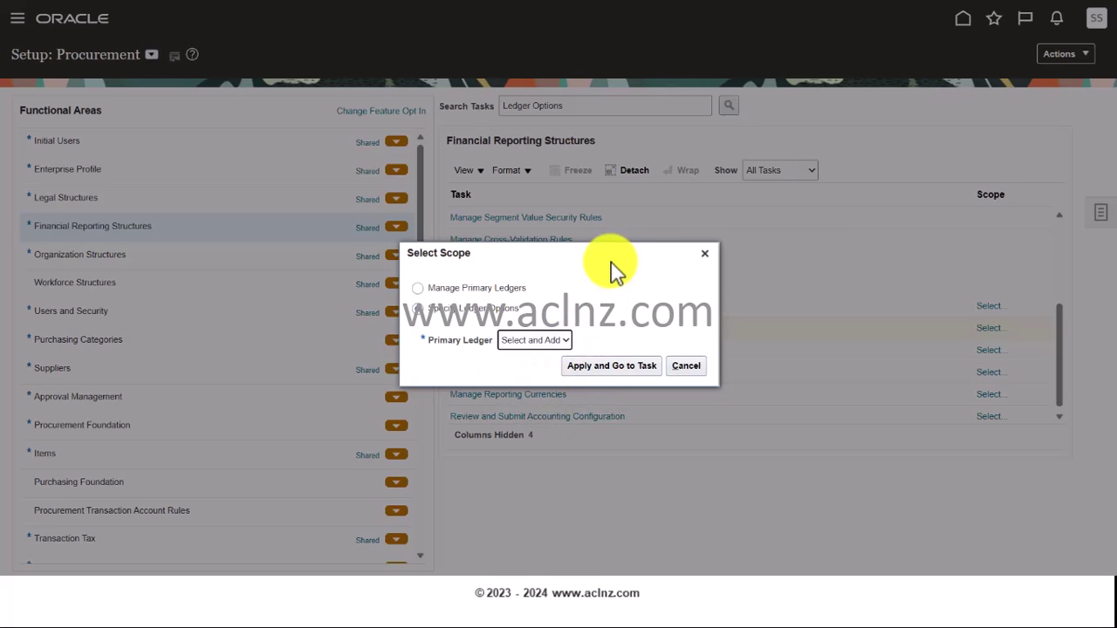
pyautogui.click(591, 366)
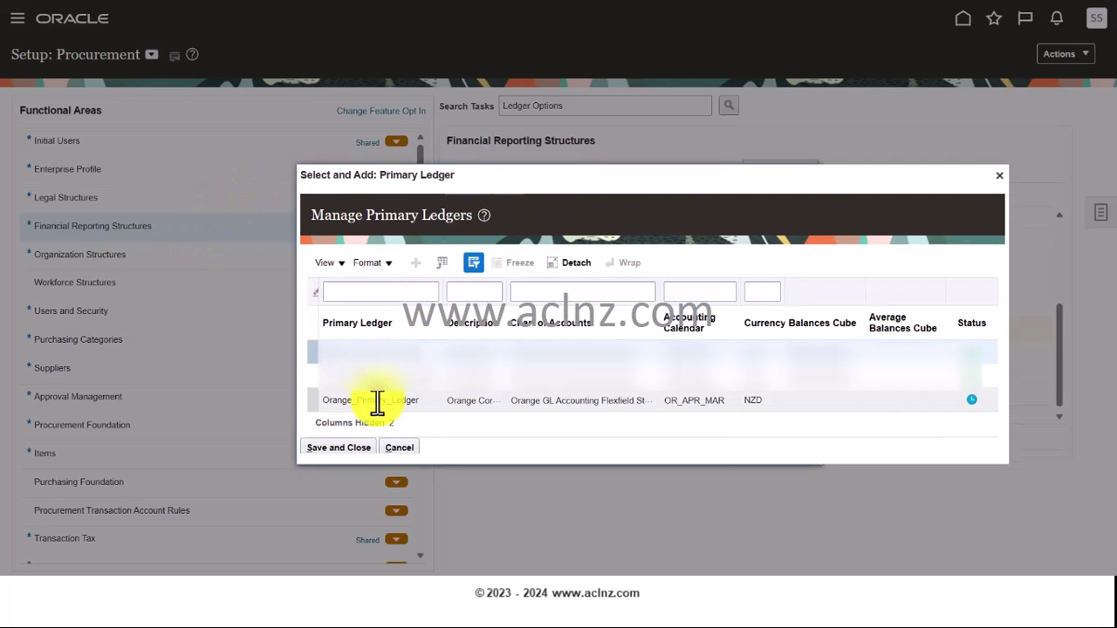
pyautogui.click(374, 400)
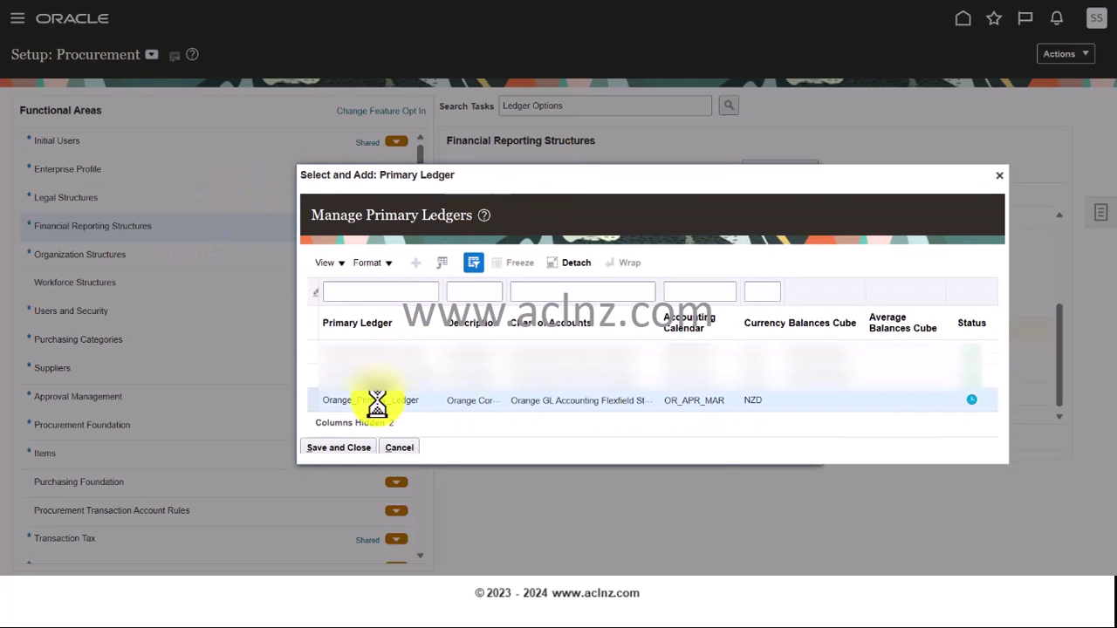
pyautogui.click(365, 447)
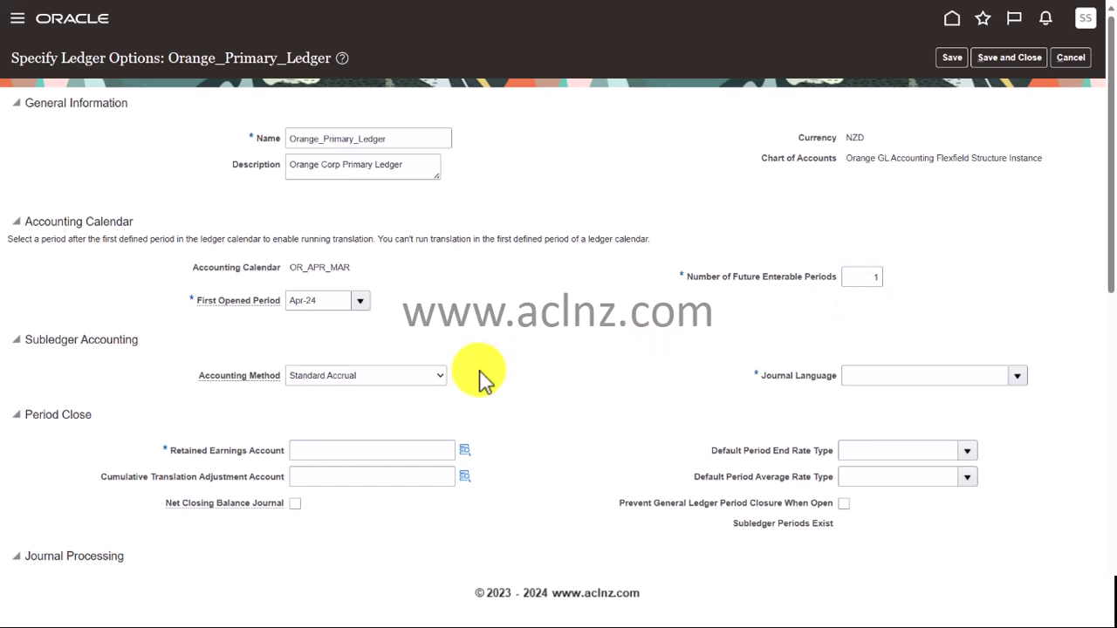
# Set the ledger's Journal Language to American English
pyautogui.scroll(-1, 541, 354)
pyautogui.scroll(-3, 541, 353)
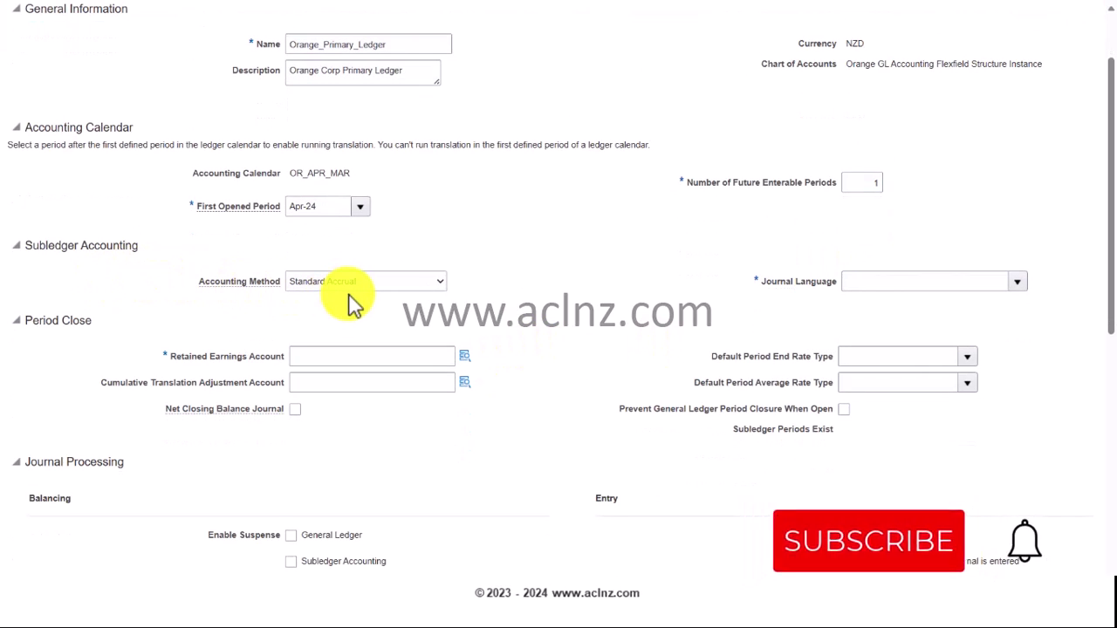
pyautogui.click(1015, 282)
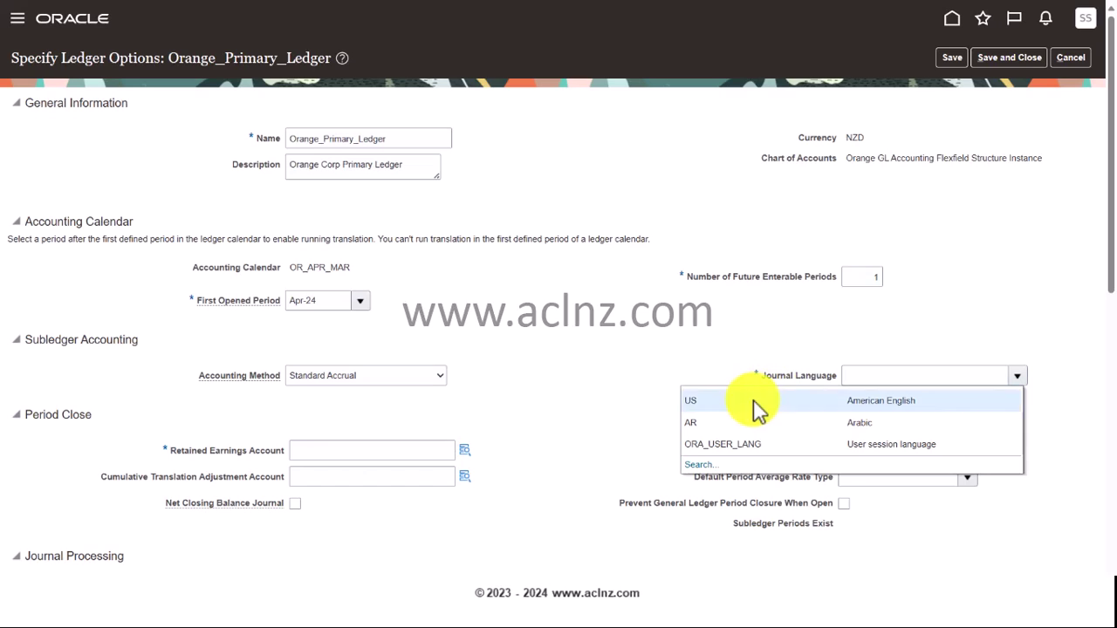
pyautogui.click(761, 404)
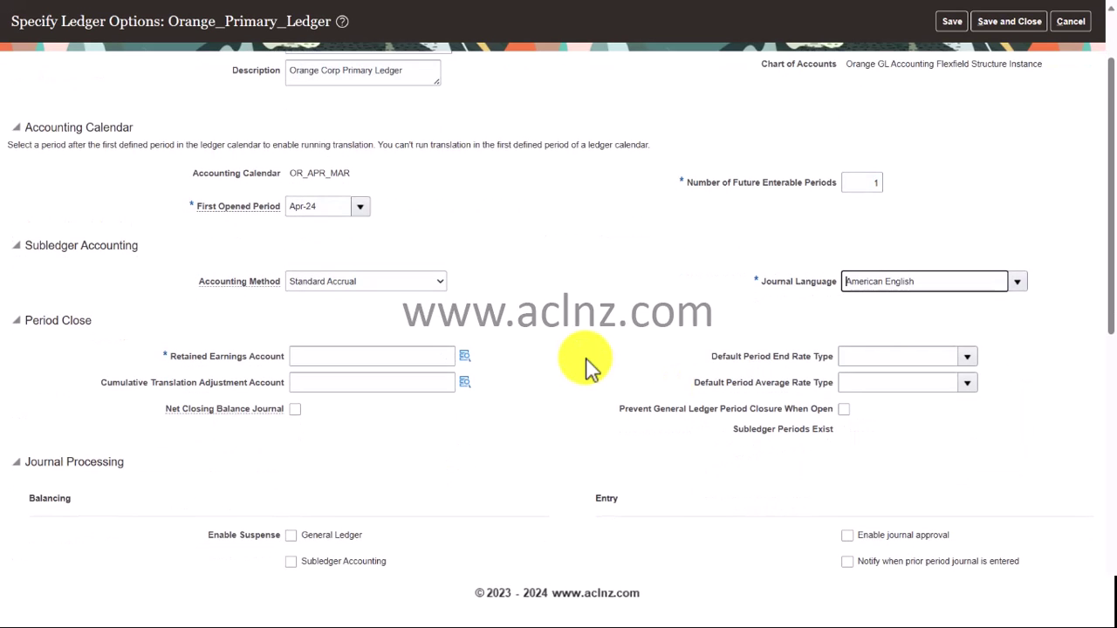
# Review the ledger's Period Close, Journal Processing, Average Balance and Sequencing options
pyautogui.scroll(-1, 586, 366)
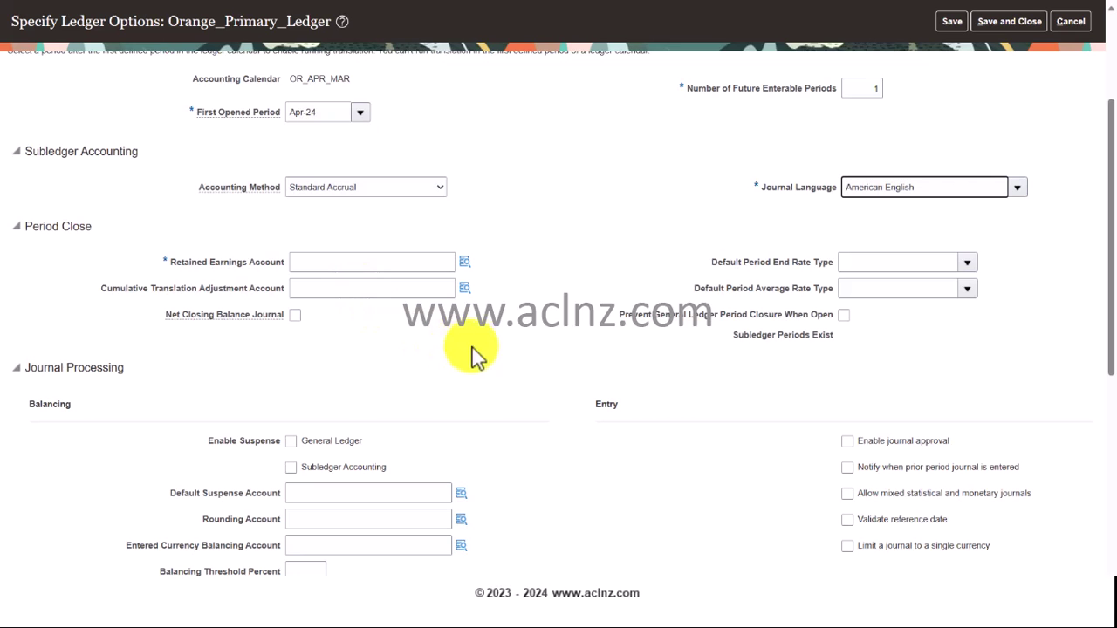
pyautogui.scroll(-1, 505, 356)
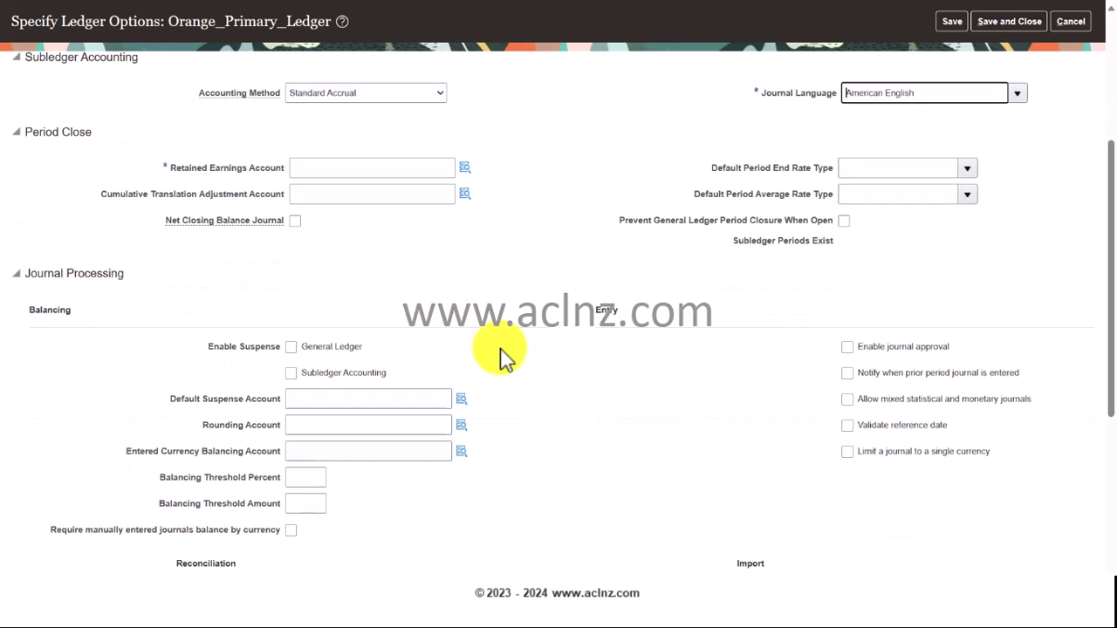
pyautogui.scroll(-2, 505, 356)
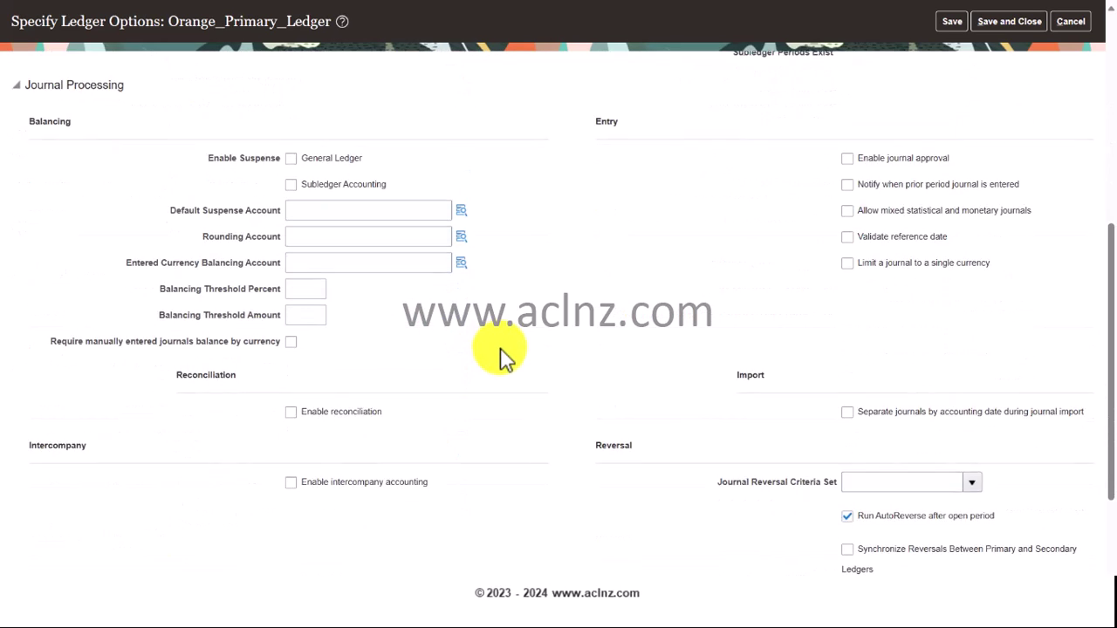
pyautogui.scroll(-2, 504, 356)
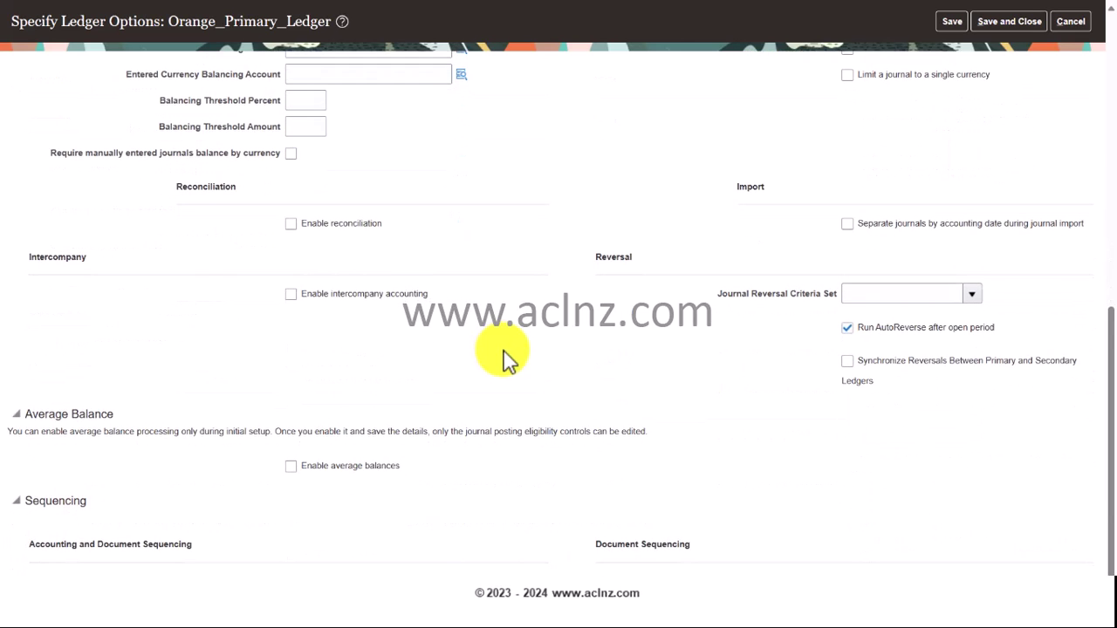
pyautogui.scroll(-1, 506, 358)
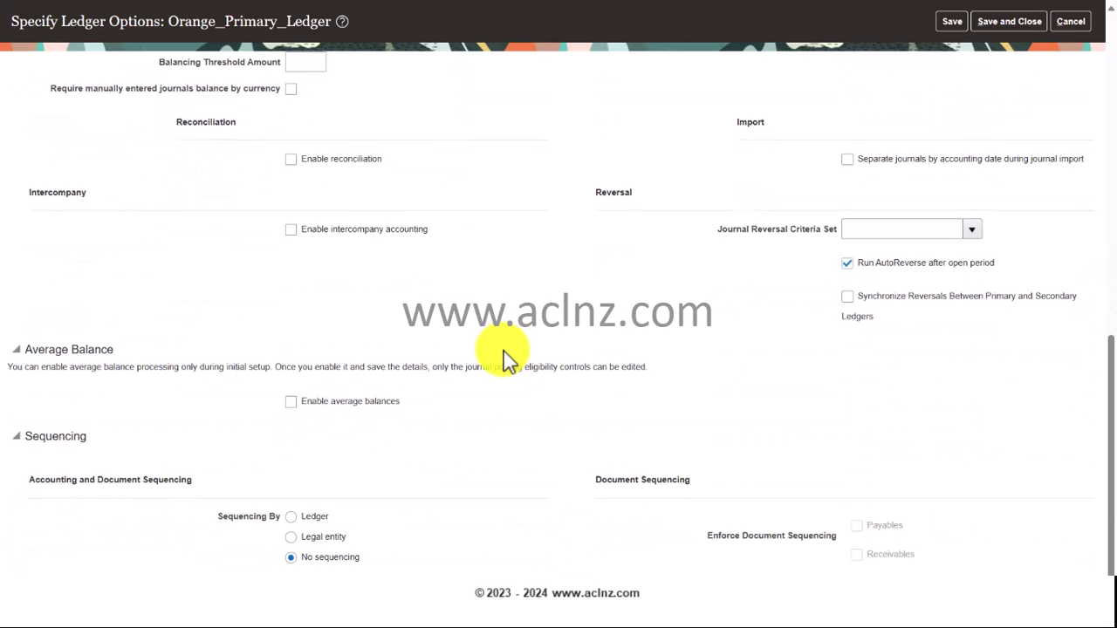
pyautogui.scroll(8, 504, 356)
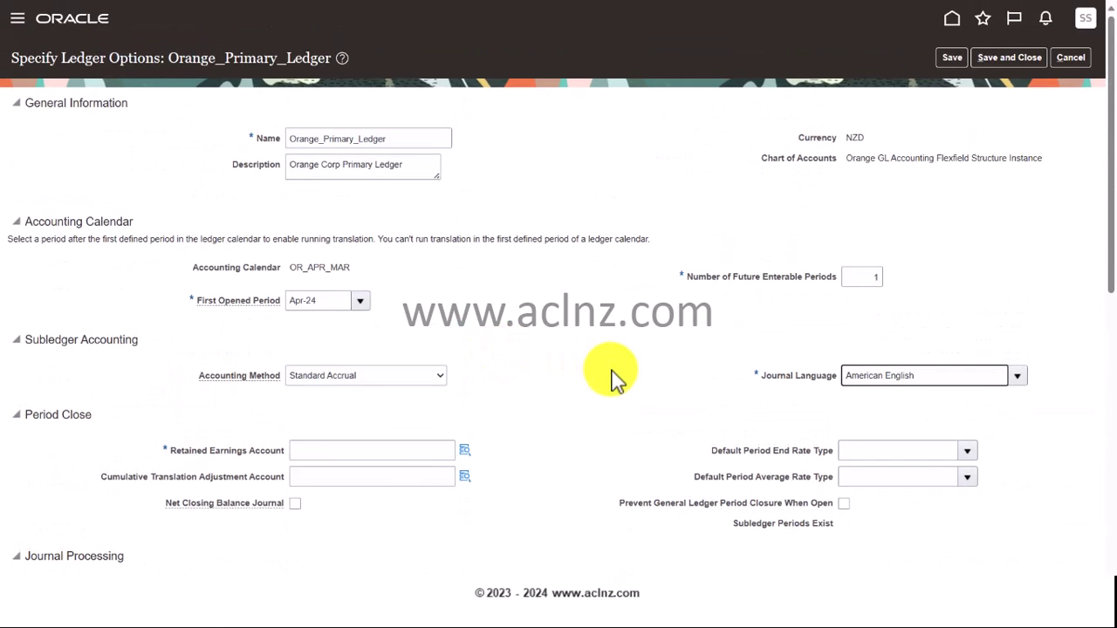
pyautogui.scroll(-2, 611, 374)
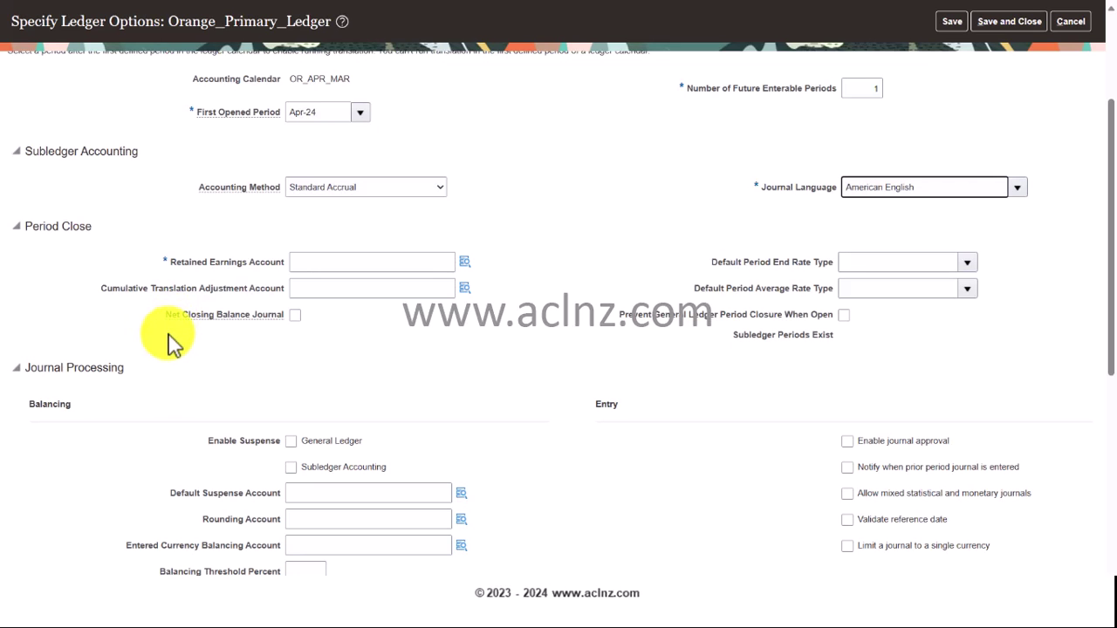
pyautogui.scroll(-3, 699, 424)
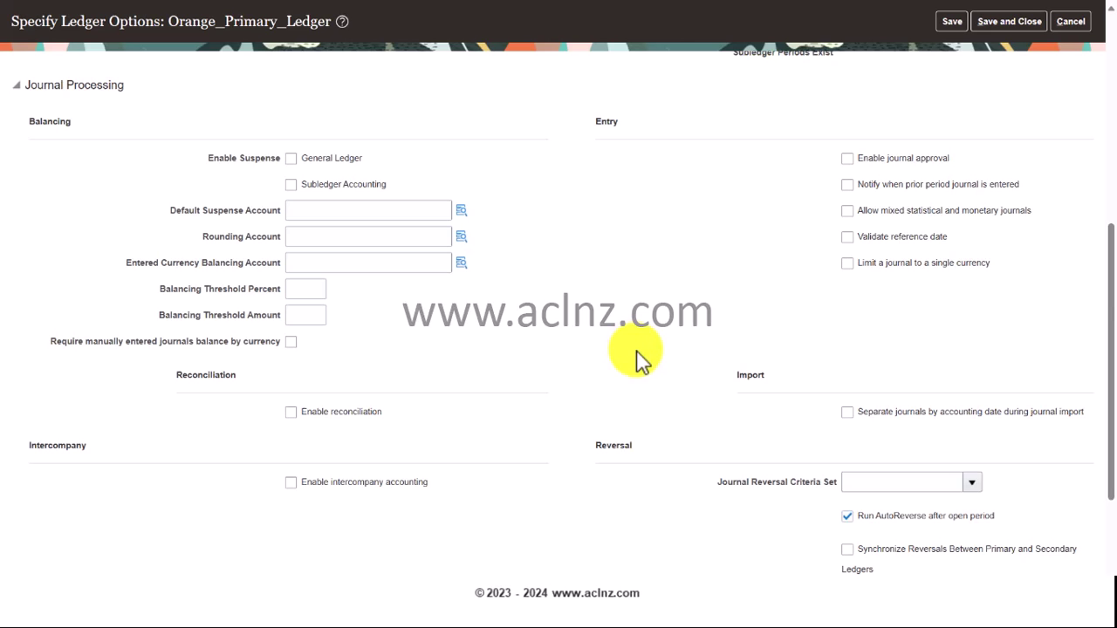
pyautogui.scroll(-3, 638, 358)
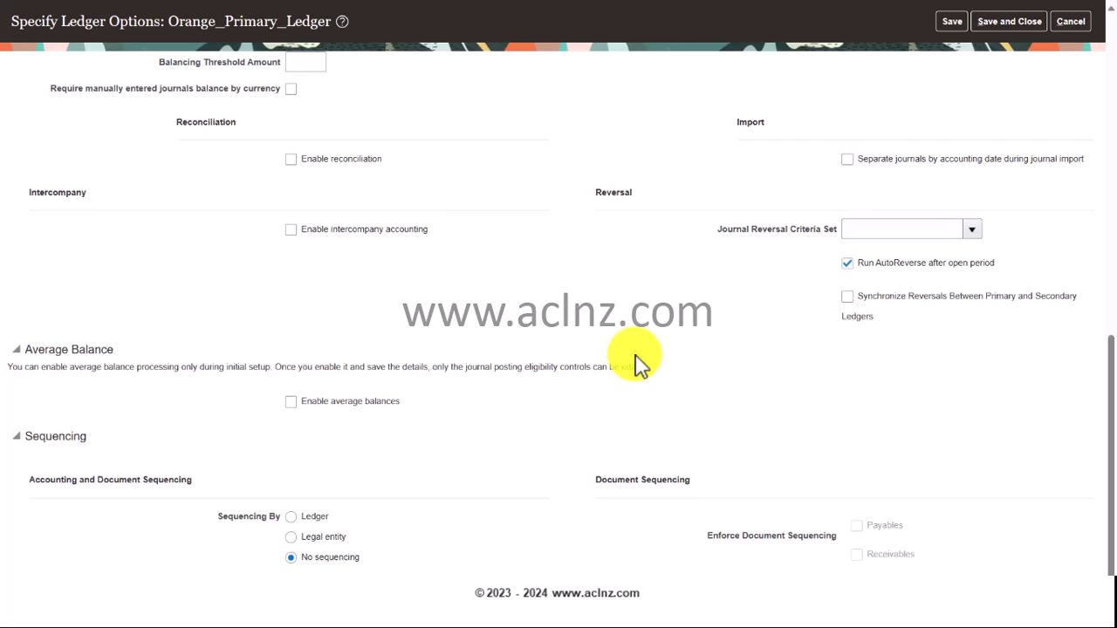
pyautogui.scroll(10, 637, 365)
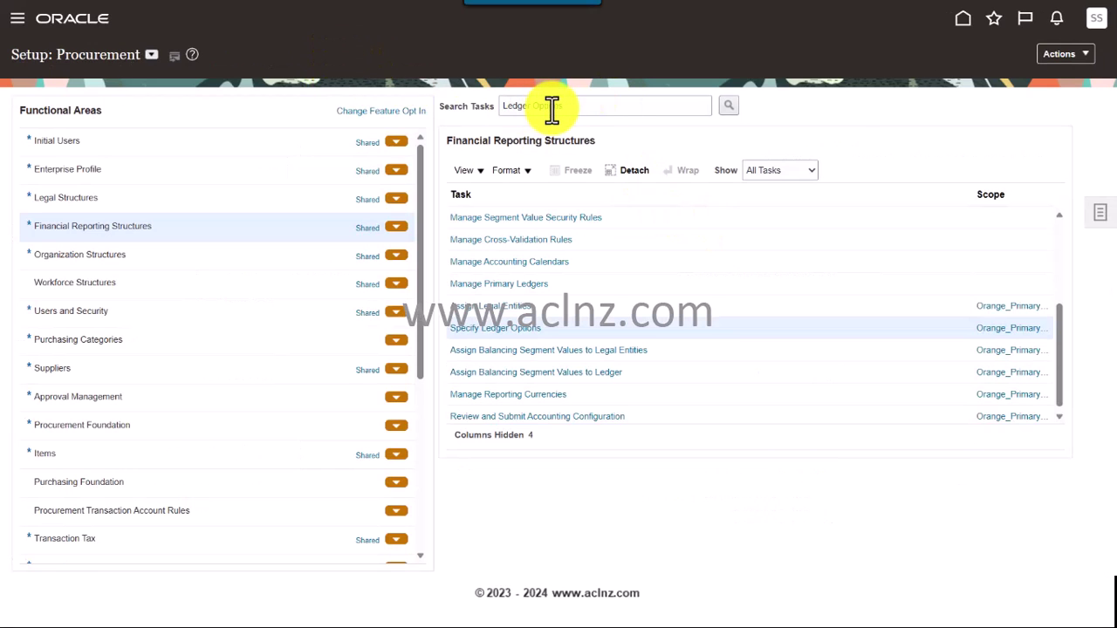
# Search the setup tasks for "value set" and open Manage Chart of Accounts Value Set Values
pyautogui.moveTo(568, 105); pyautogui.dragTo(488, 106)
pyautogui.write('Value set')
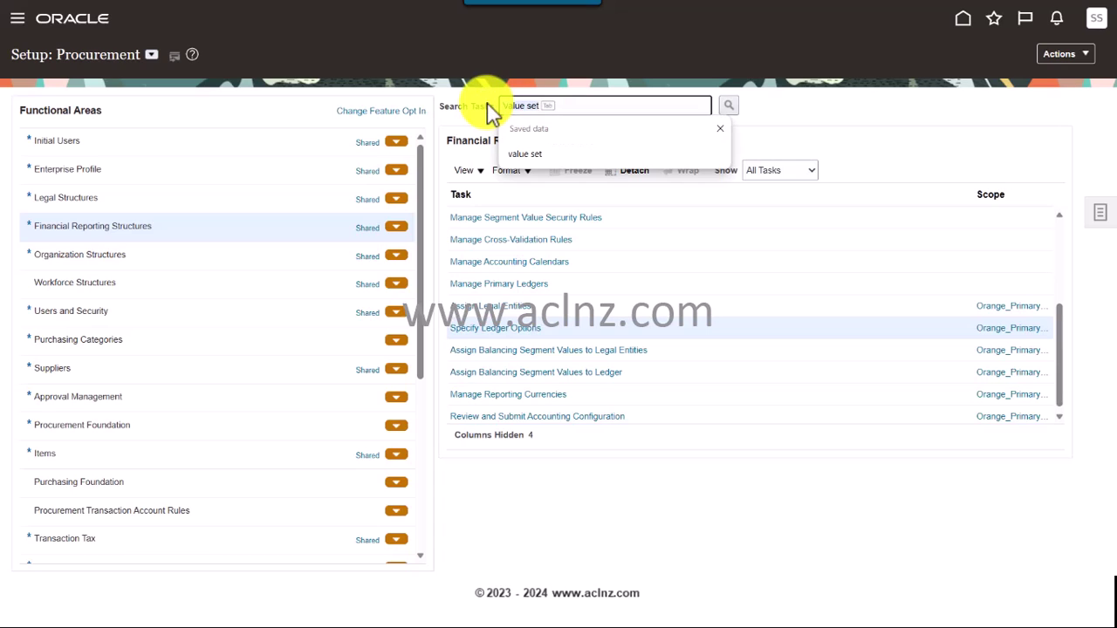
pyautogui.click(528, 155)
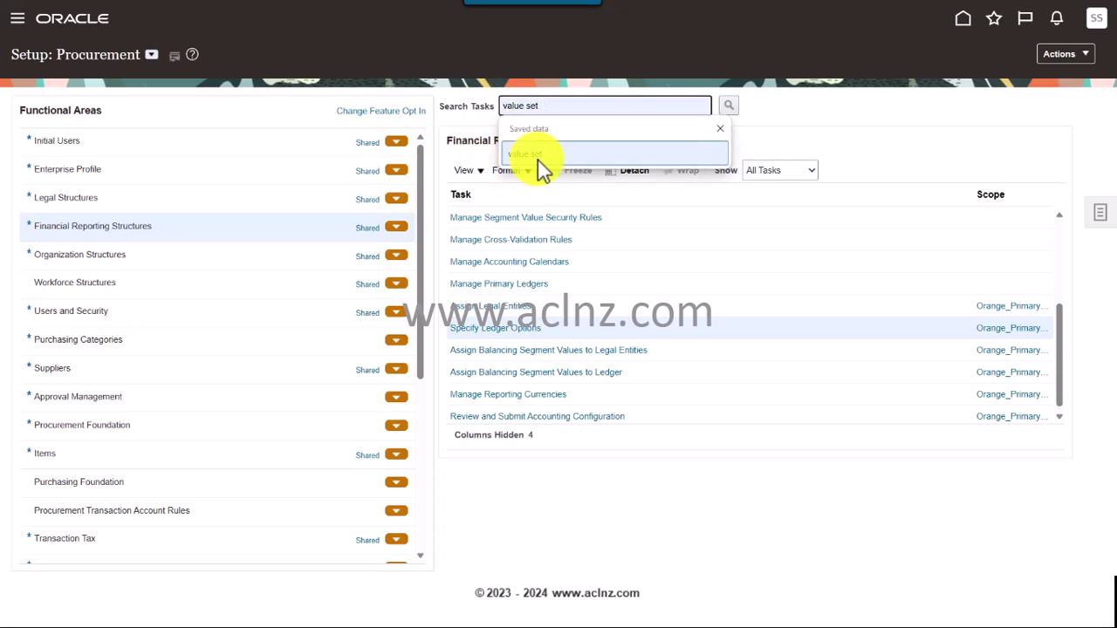
pyautogui.click(729, 106)
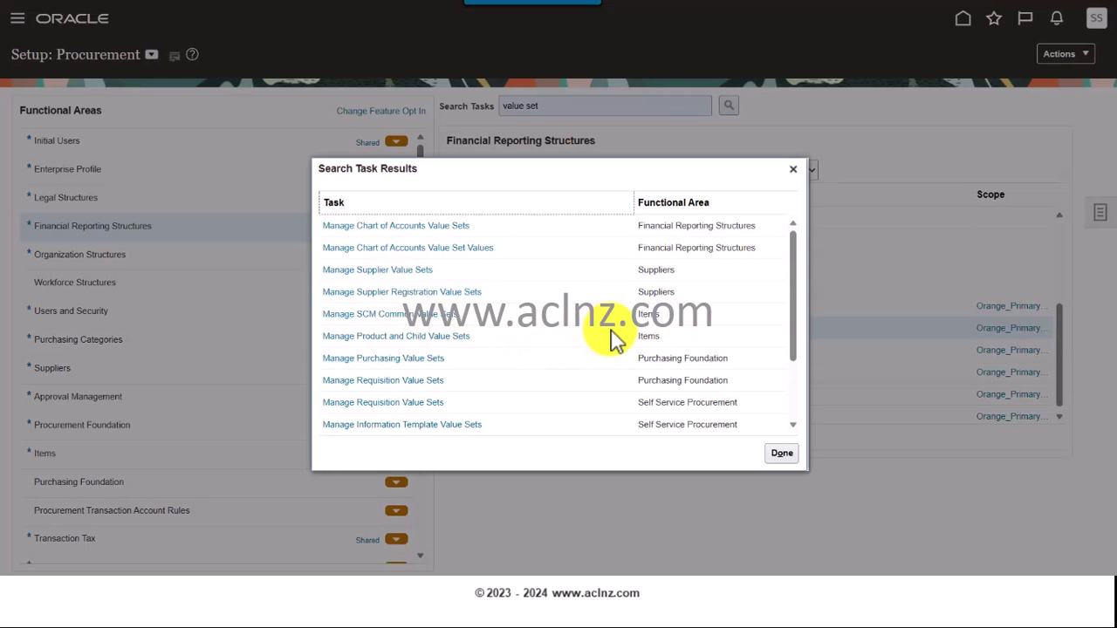
pyautogui.click(454, 247)
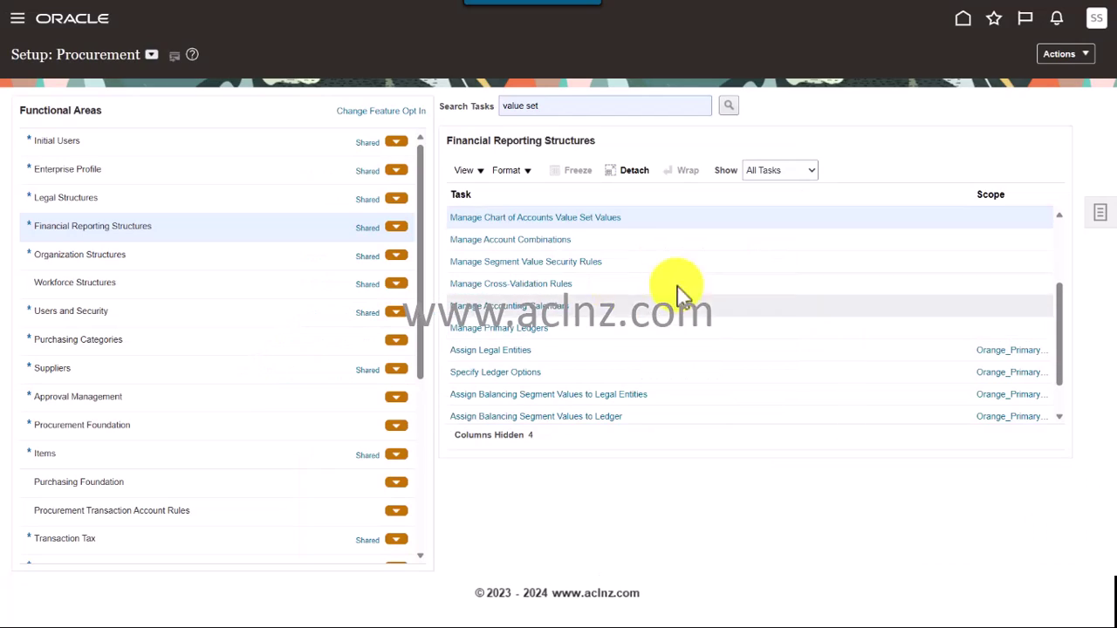
pyautogui.click(518, 219)
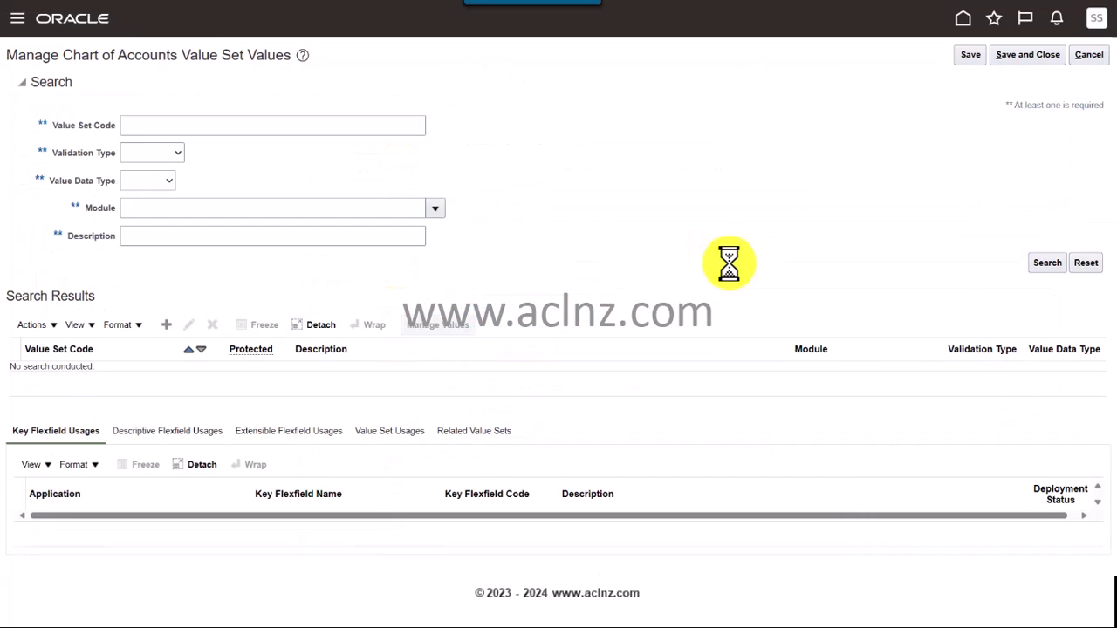
# Search for value sets with code OR and open the values of OR_GL_COA_ACCOUNT
pyautogui.click(238, 121)
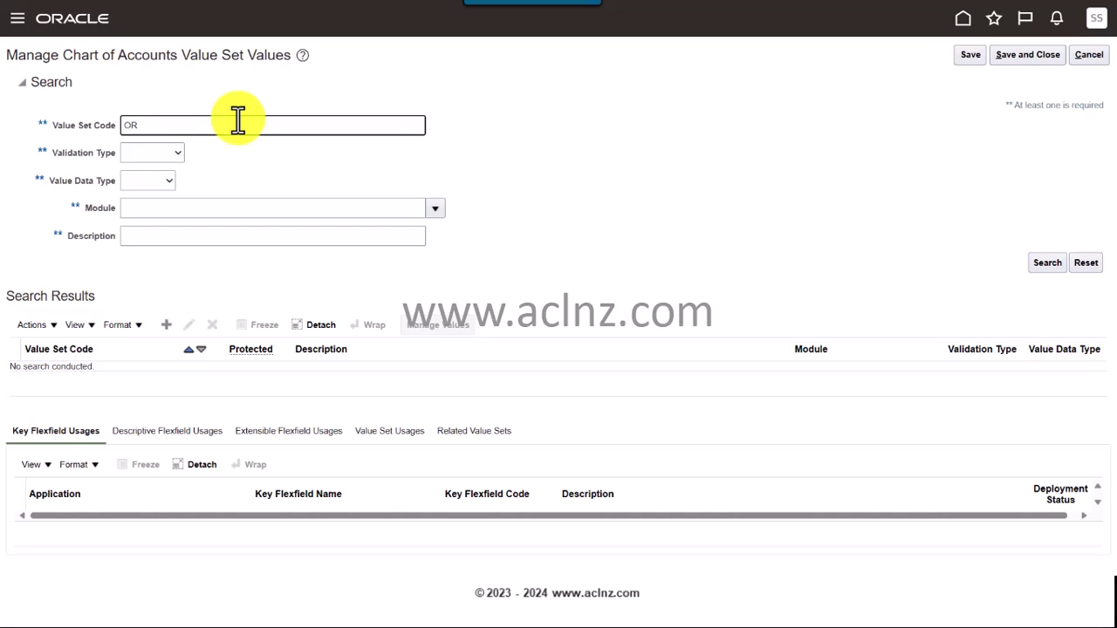
pyautogui.click(1047, 263)
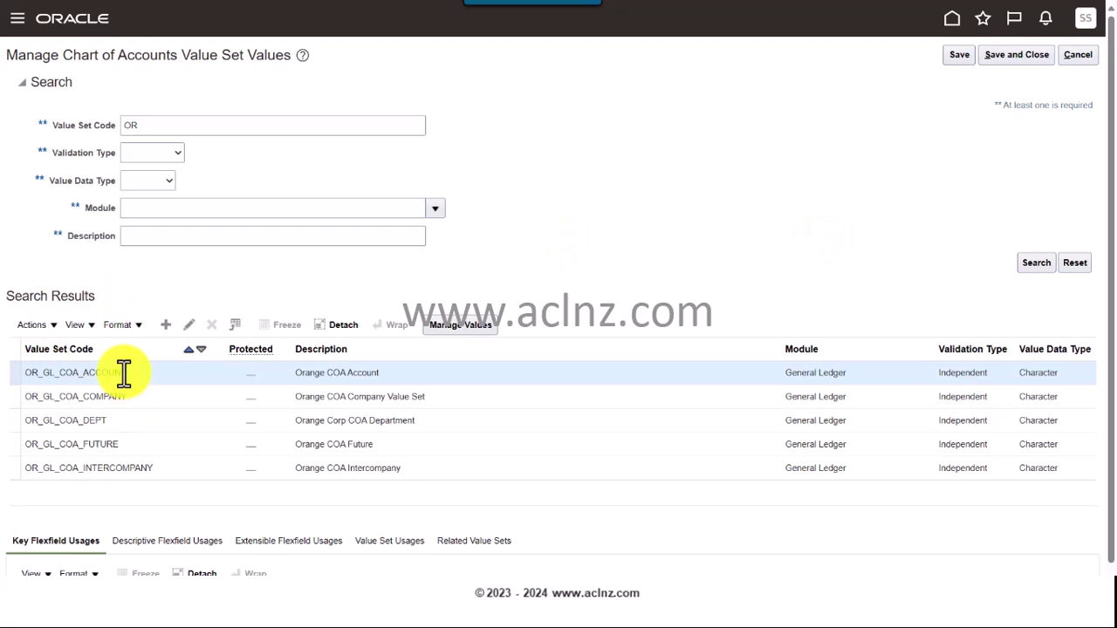
pyautogui.click(445, 325)
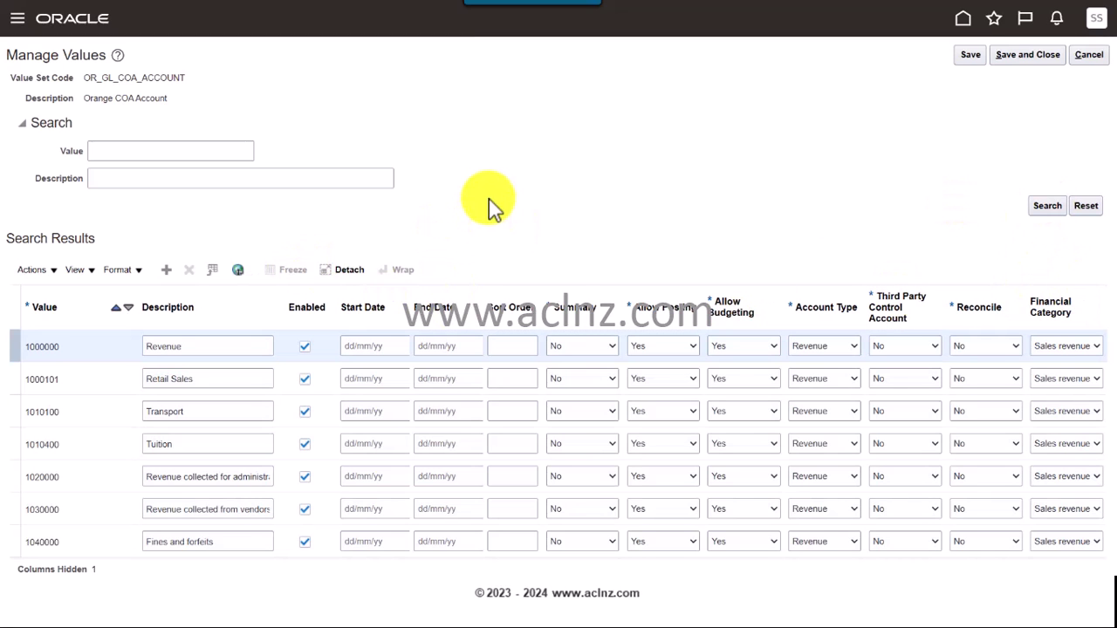
# Add a blank account value row, and in Excel's export (4).xls search for "Retained" and copy the Retained Earnings code 4050100
pyautogui.click(166, 270)
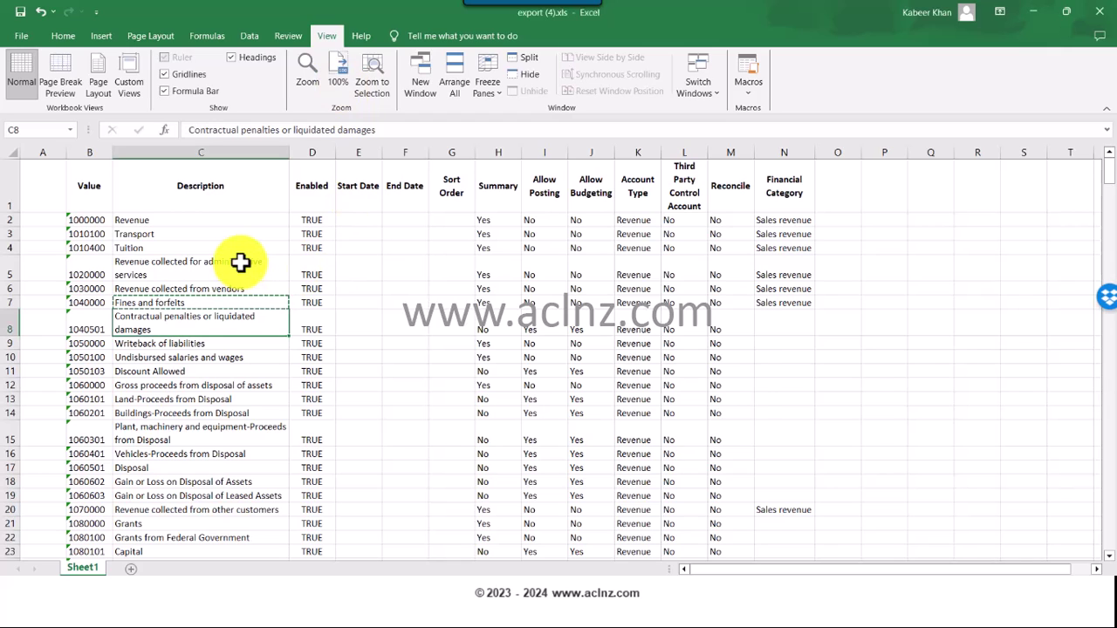
pyautogui.hotkey('ctrl', 'f')
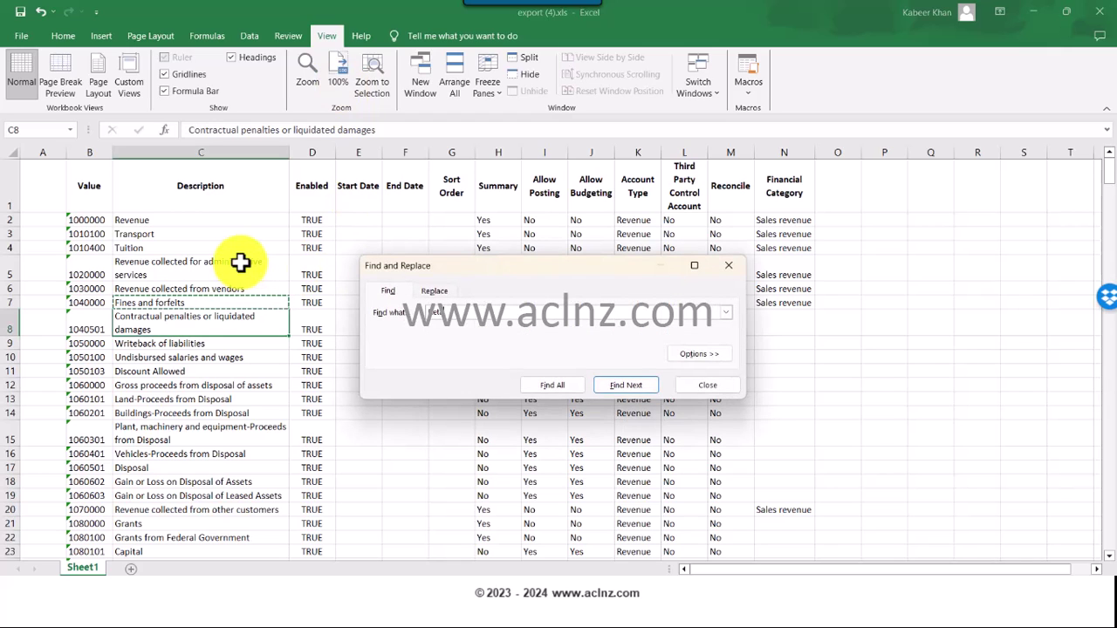
pyautogui.write('Retained')
pyautogui.press('Return')
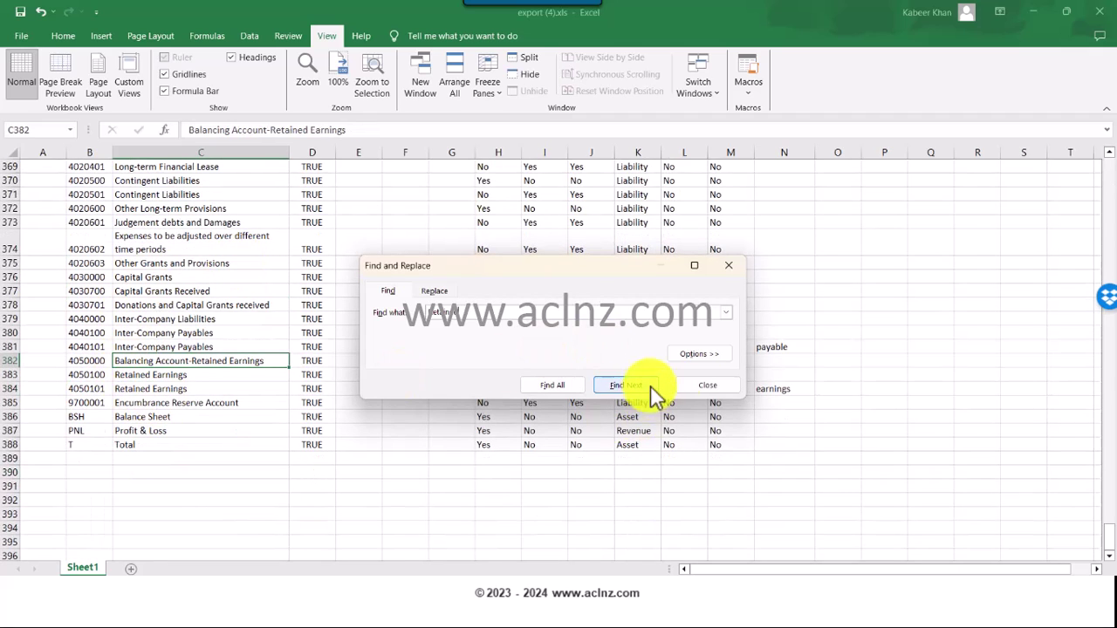
pyautogui.click(709, 385)
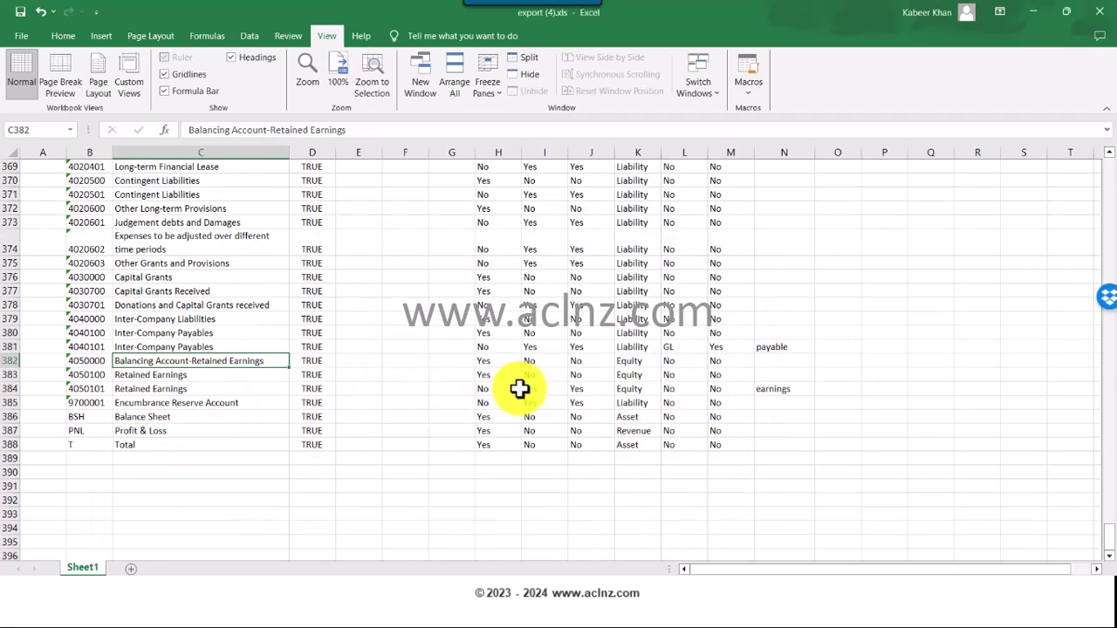
pyautogui.click(144, 377)
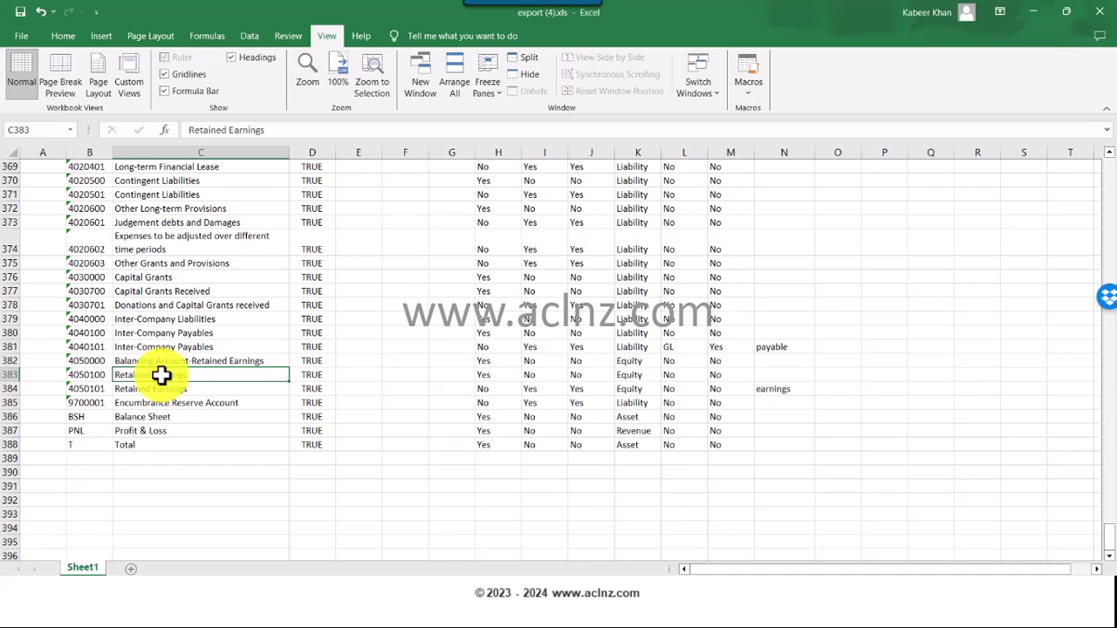
pyautogui.click(90, 375)
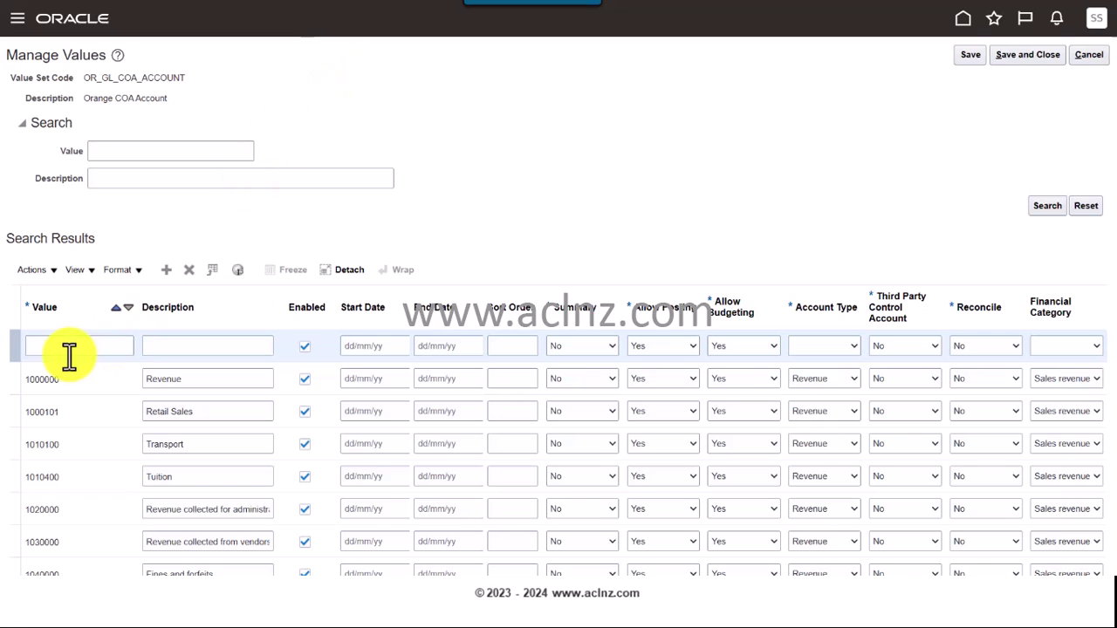
# Fill in the new value row in Oracle with value 4050100, description Retained Earnings and account type Owner's Equity
pyautogui.click(77, 347)
pyautogui.write('4050100')
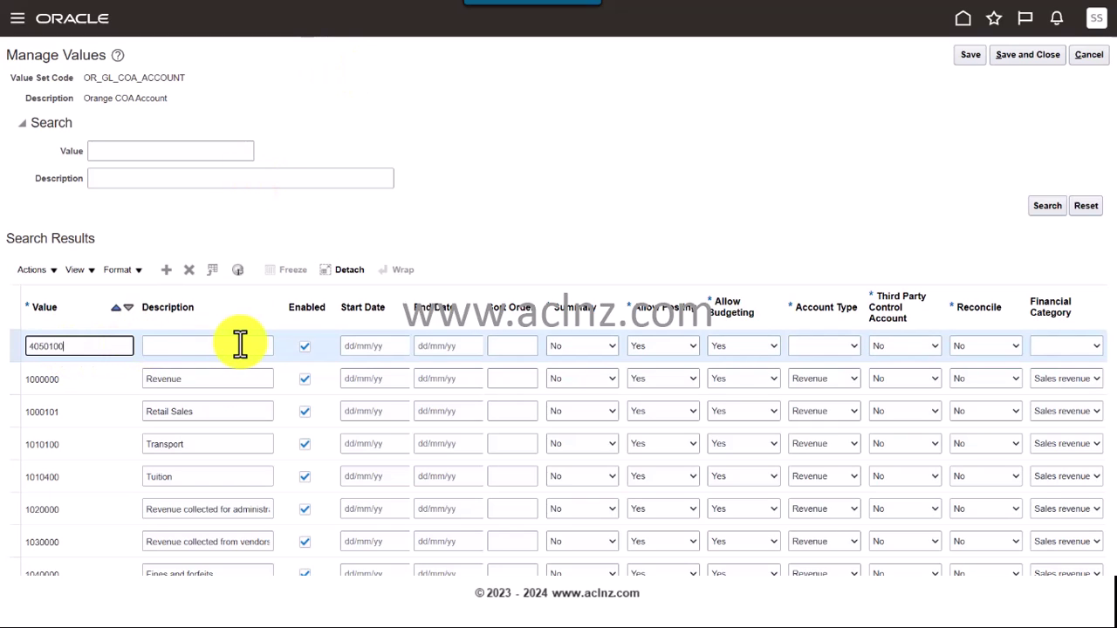
pyautogui.click(240, 346)
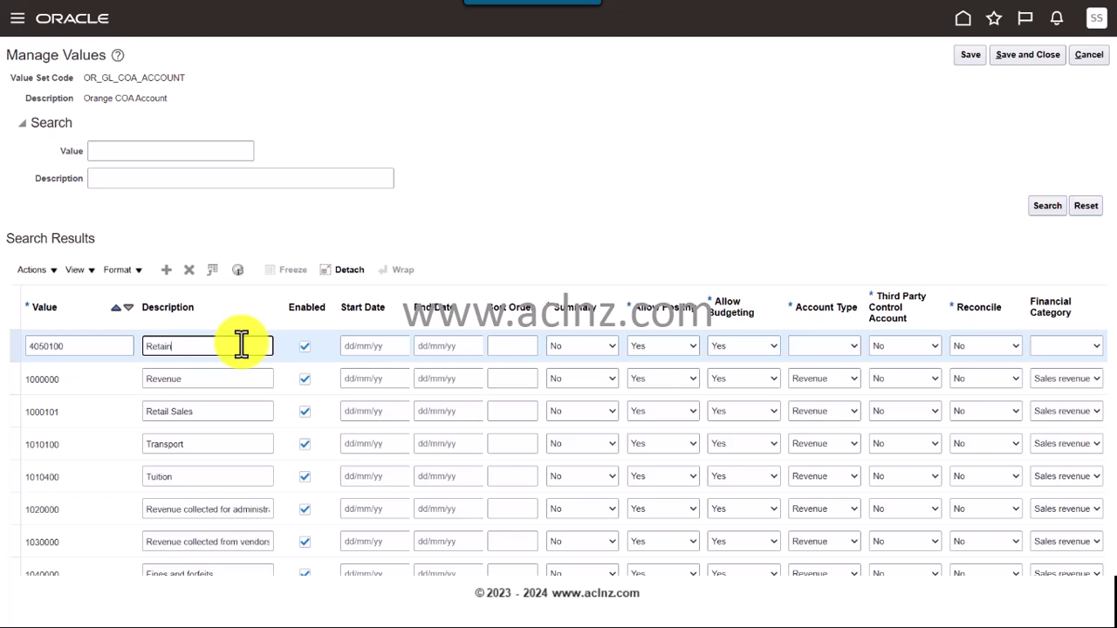
pyautogui.write('Retained Earnings')
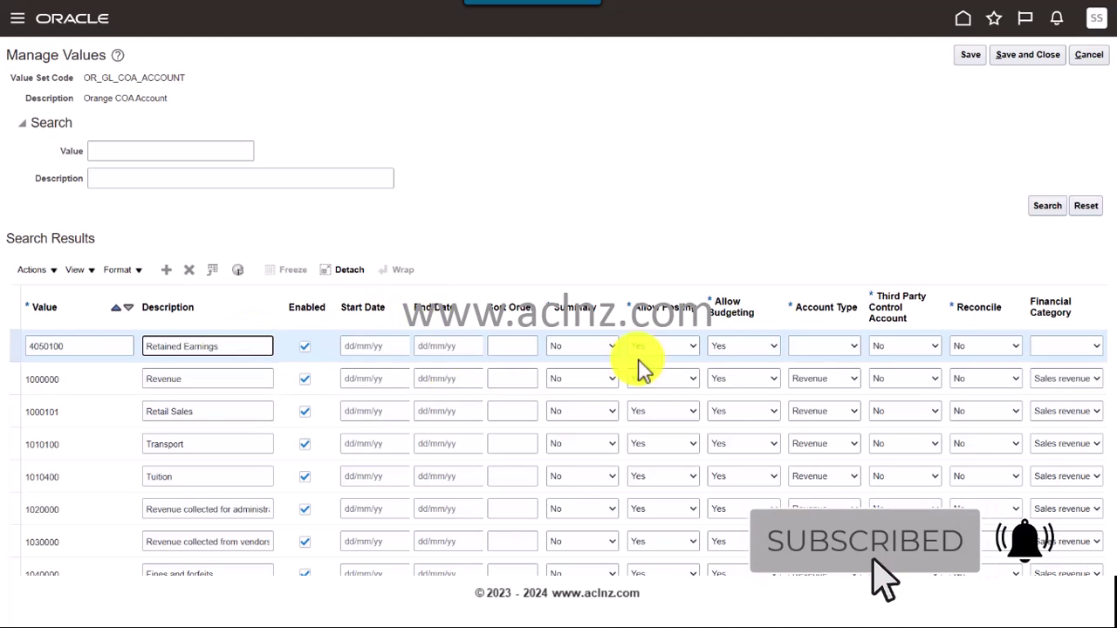
pyautogui.click(844, 351)
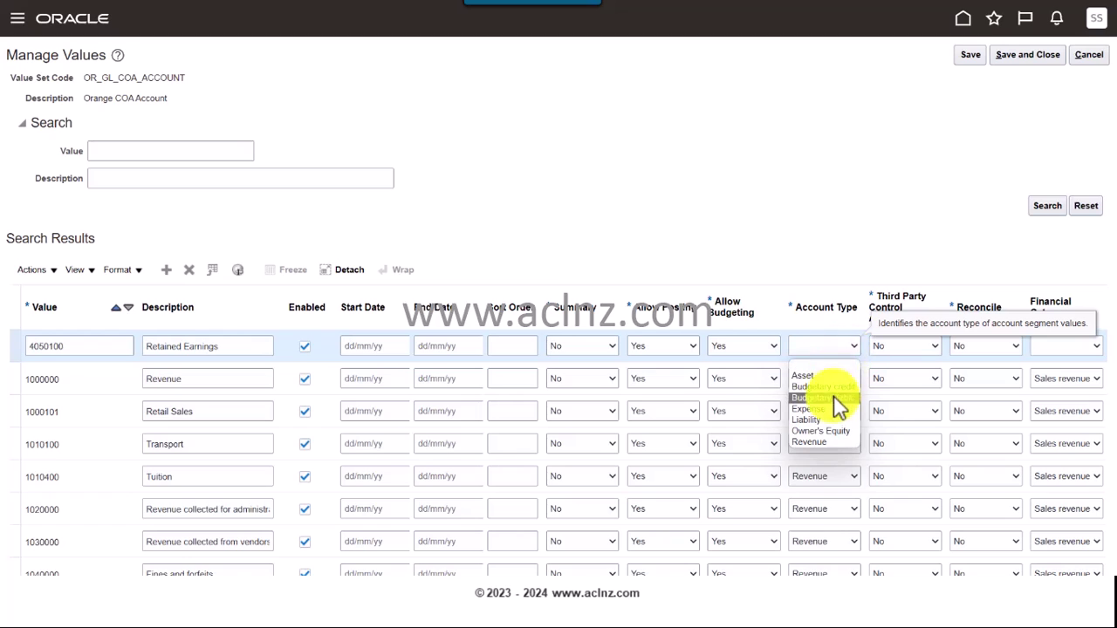
pyautogui.click(834, 430)
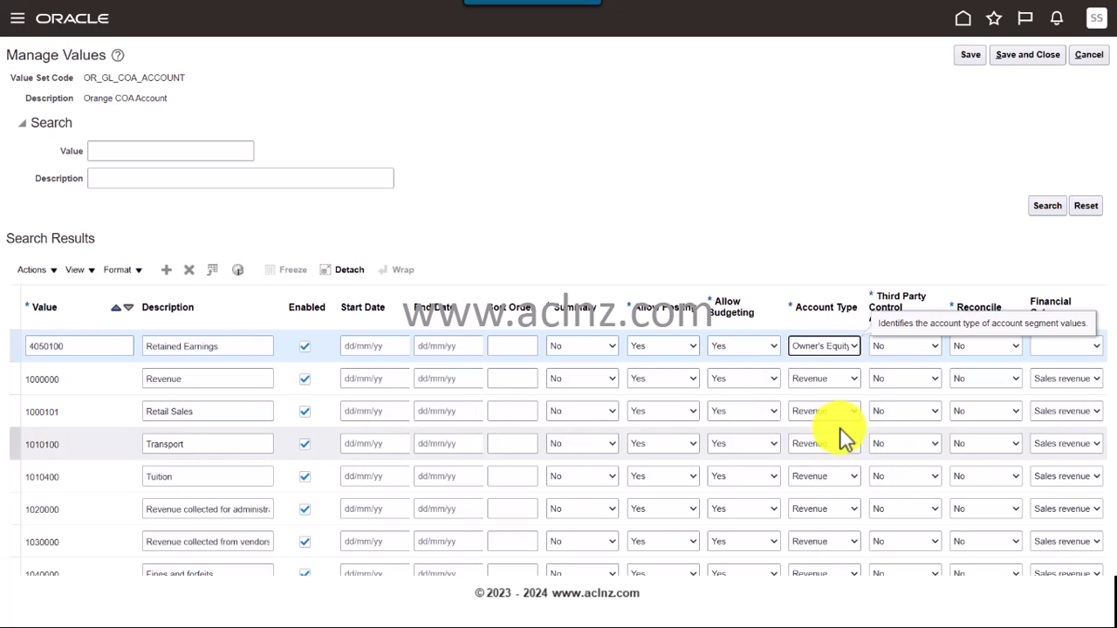
# Browse the Financial Category choices for the new 4050100 value without picking one
pyautogui.click(1076, 347)
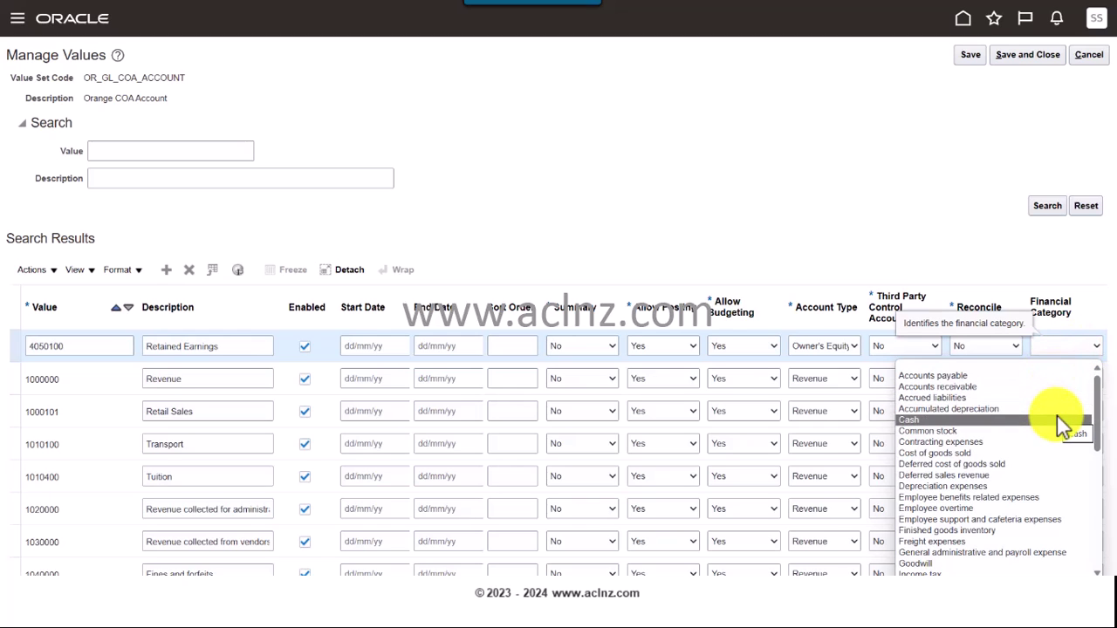
pyautogui.scroll(-1, 1034, 437)
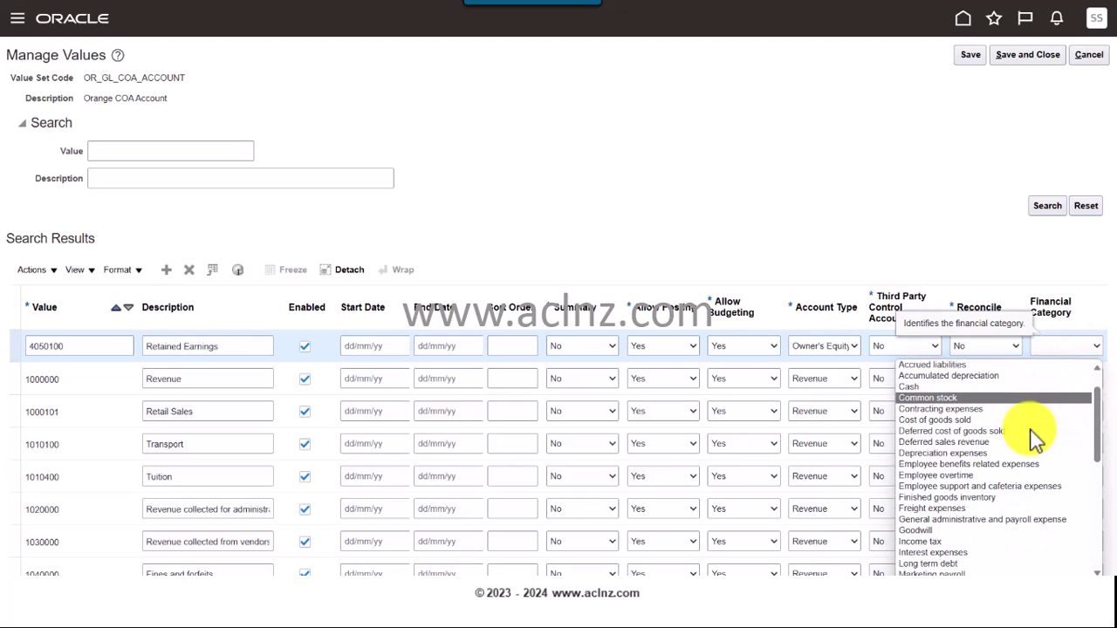
pyautogui.scroll(-1, 1034, 437)
pyautogui.click(873, 209)
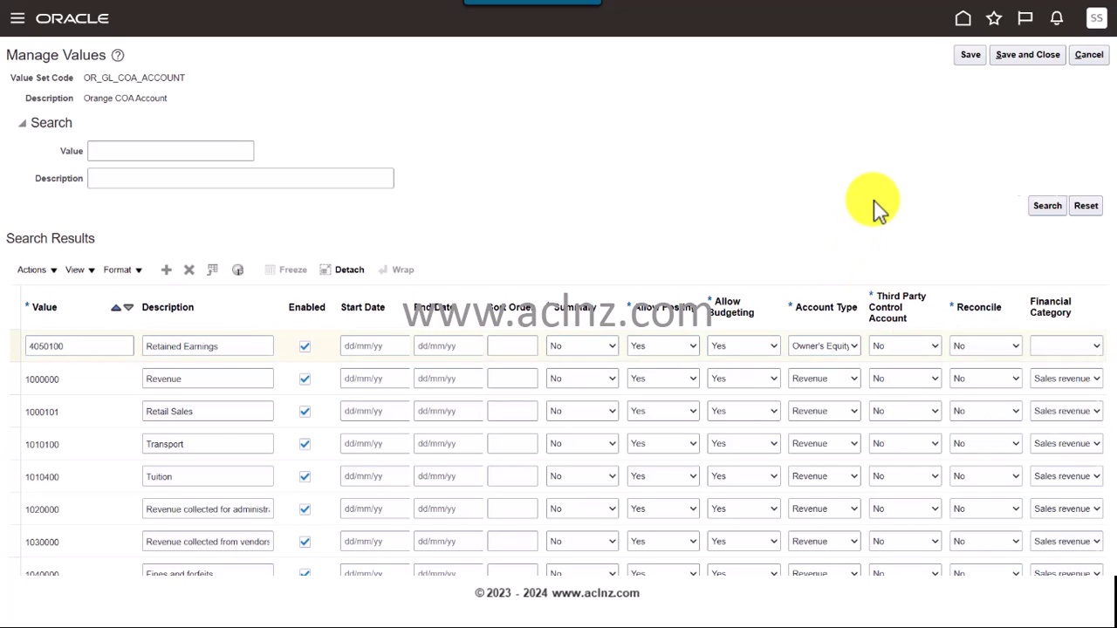
# Check the financial category of the 4050101 Retained Earnings row in export (4).xls in Excel, and return to Oracle
pyautogui.hotkey('alt', 'Tab')
pyautogui.hotkey('alt', 'Tab')
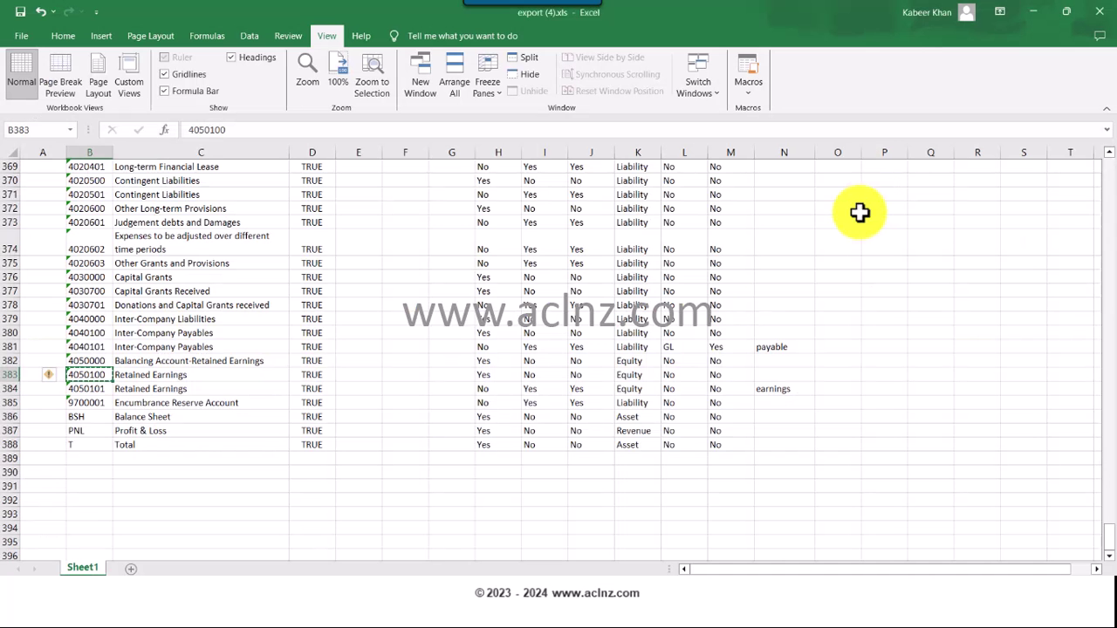
pyautogui.click(153, 389)
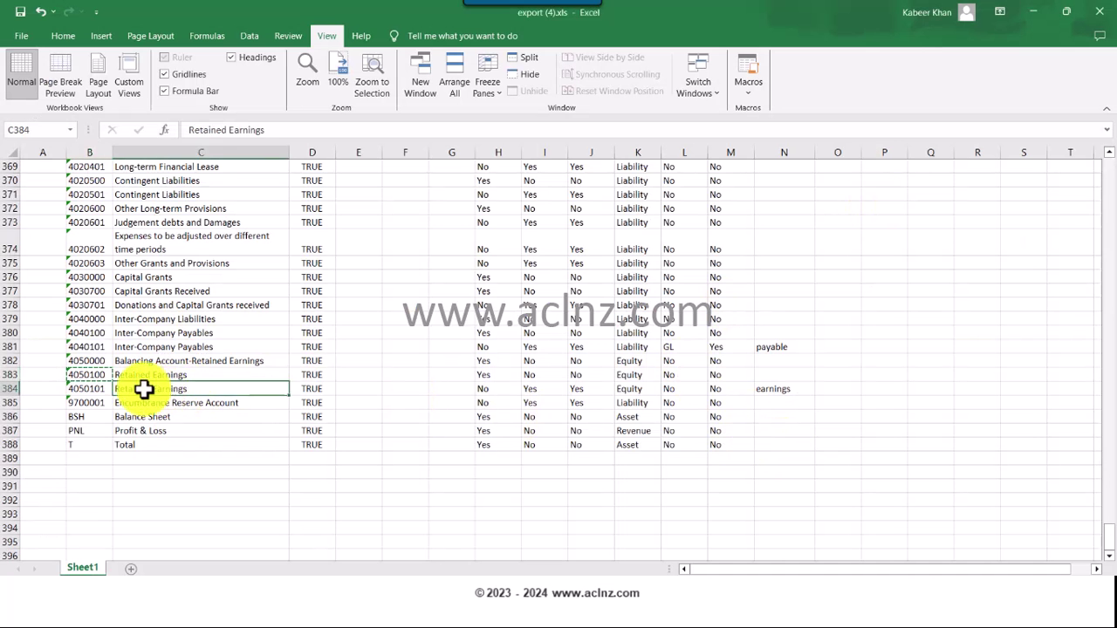
pyautogui.click(12, 390)
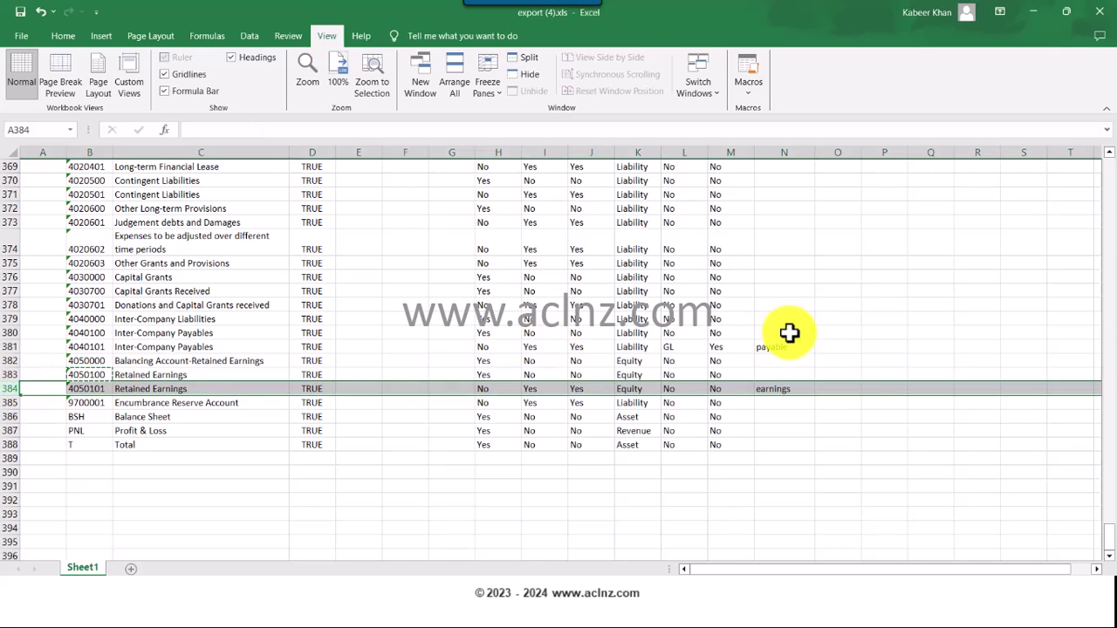
pyautogui.hotkey('alt', 'Tab')
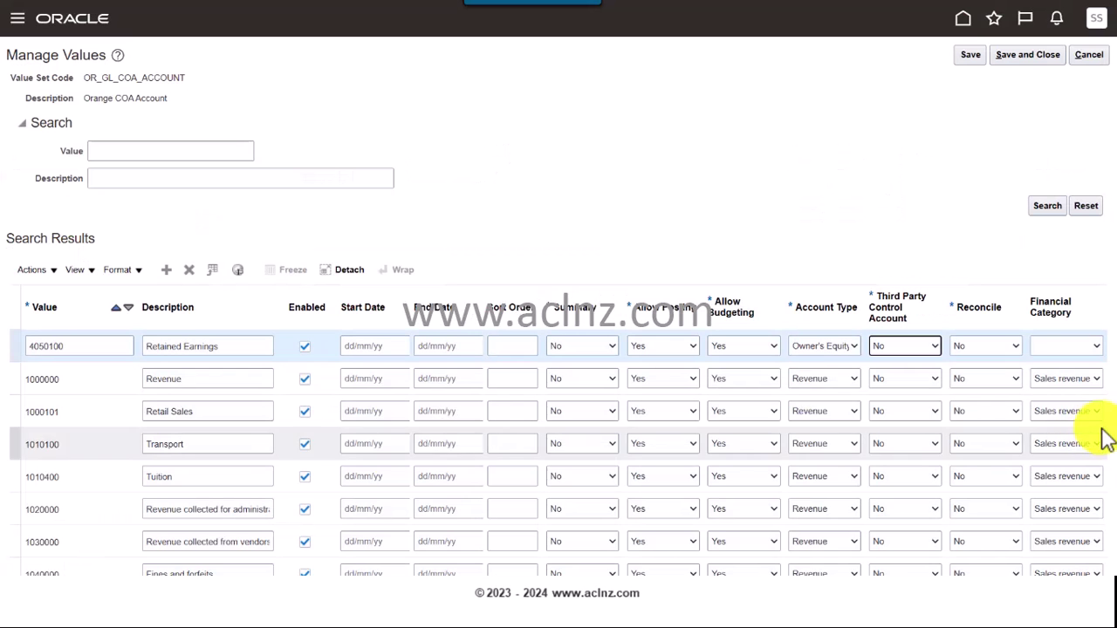
# Look through the full Financial Category list, leave the field blank, and save the new Retained Earnings value
pyautogui.click(1061, 348)
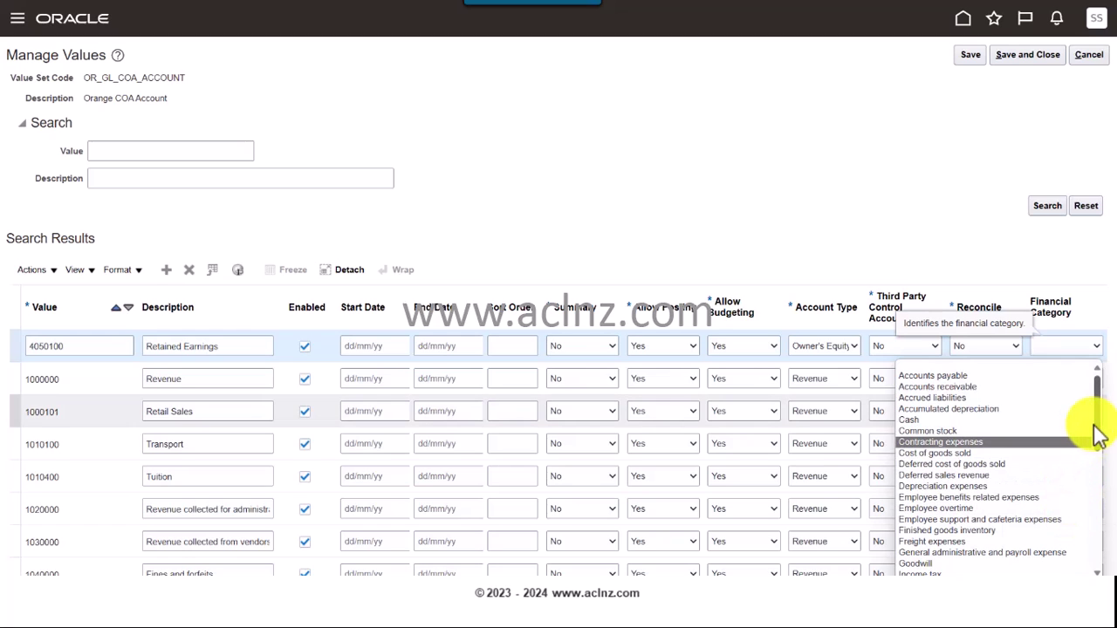
pyautogui.scroll(-2, 1102, 422)
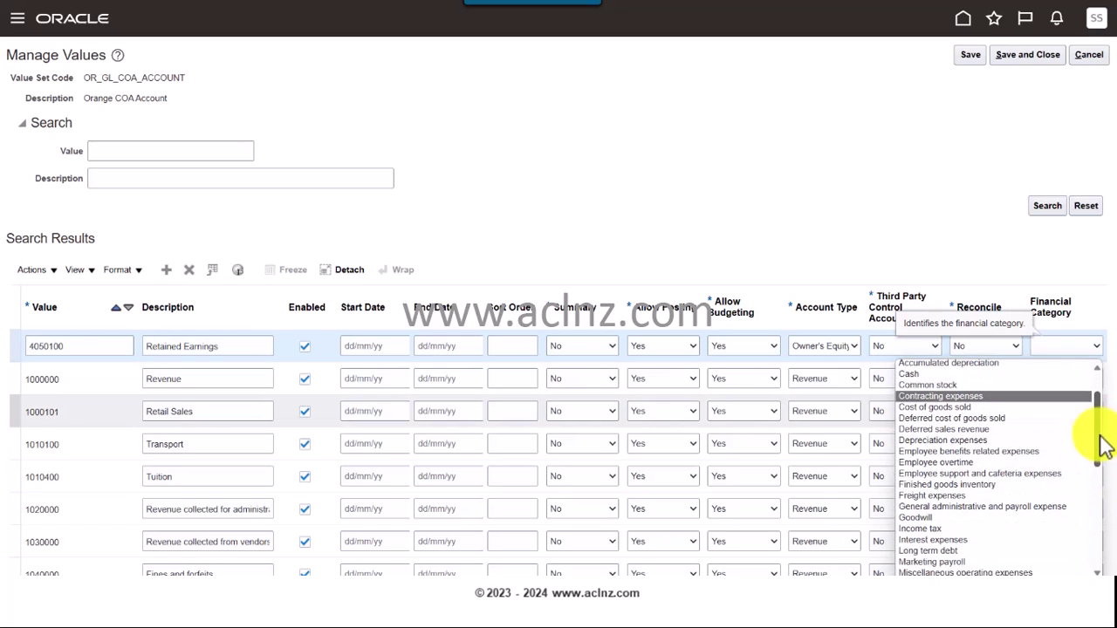
pyautogui.moveTo(1104, 445); pyautogui.dragTo(1102, 539)
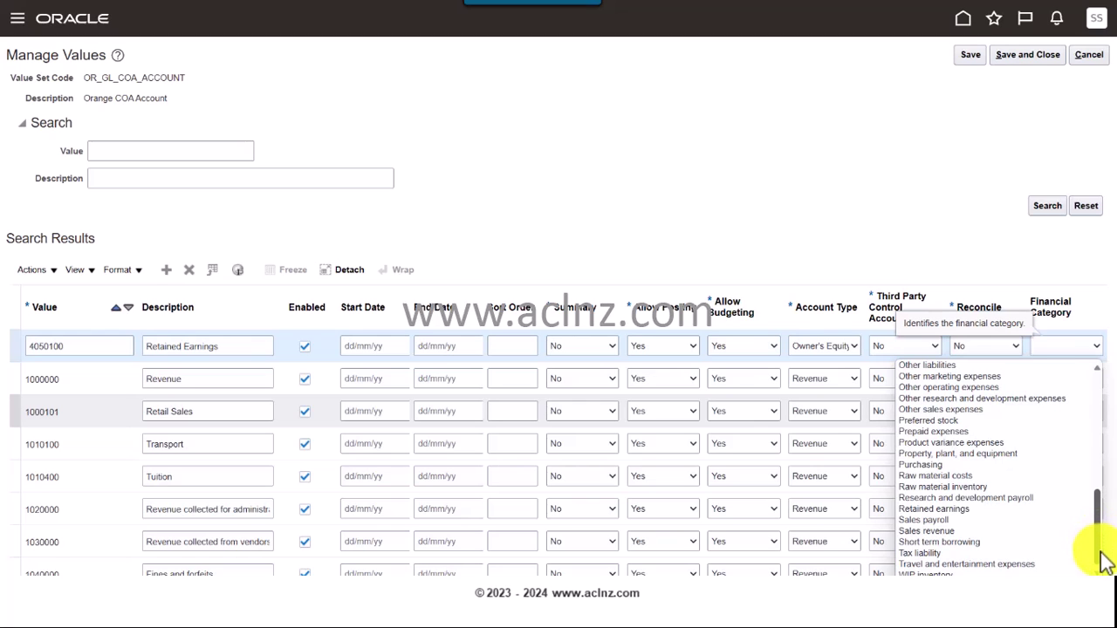
pyautogui.moveTo(1101, 552); pyautogui.dragTo(1097, 397)
pyautogui.click(932, 202)
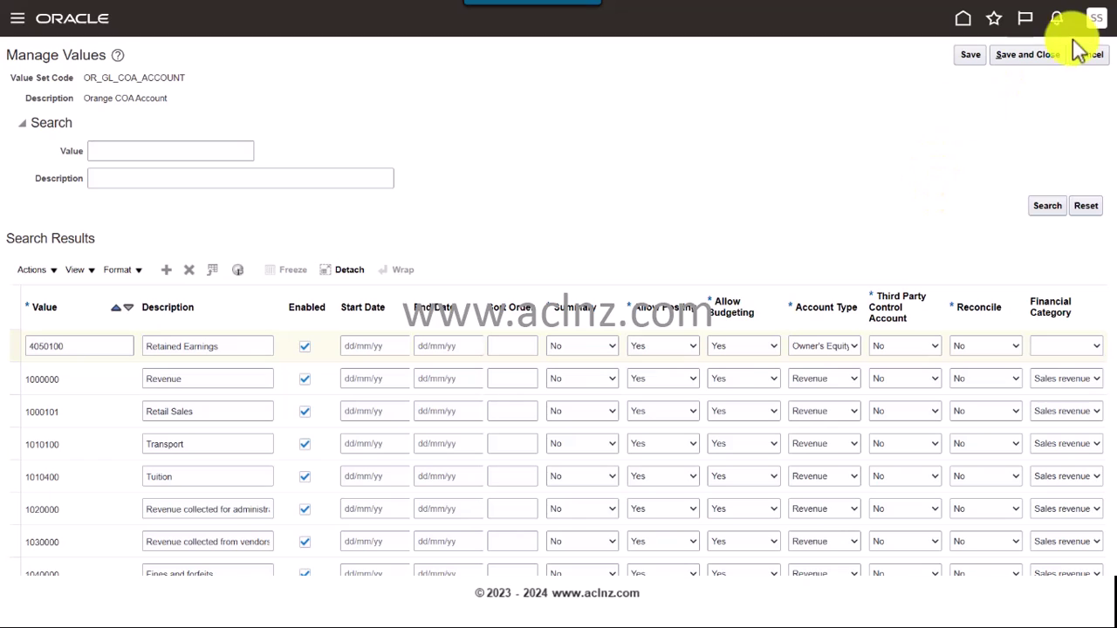
pyautogui.click(973, 56)
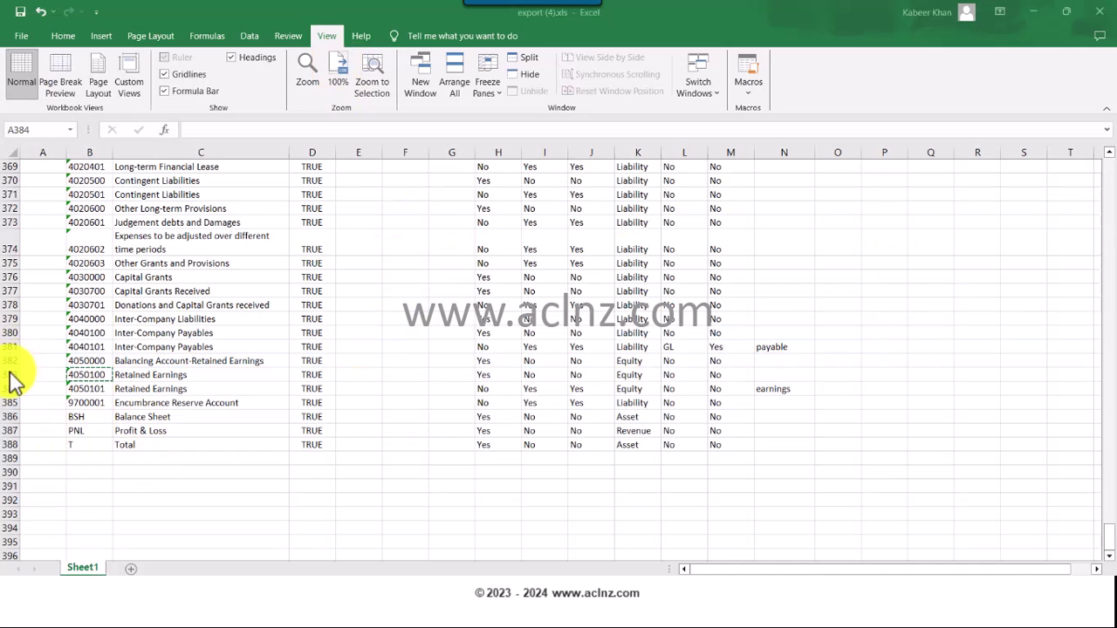
pyautogui.click(9, 374)
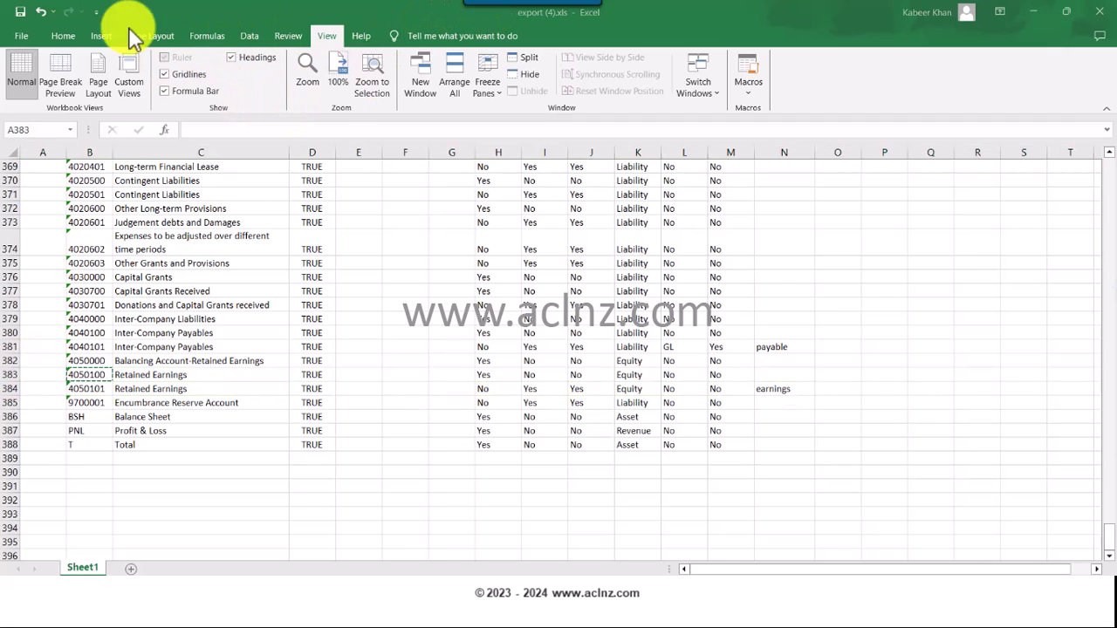
pyautogui.click(63, 36)
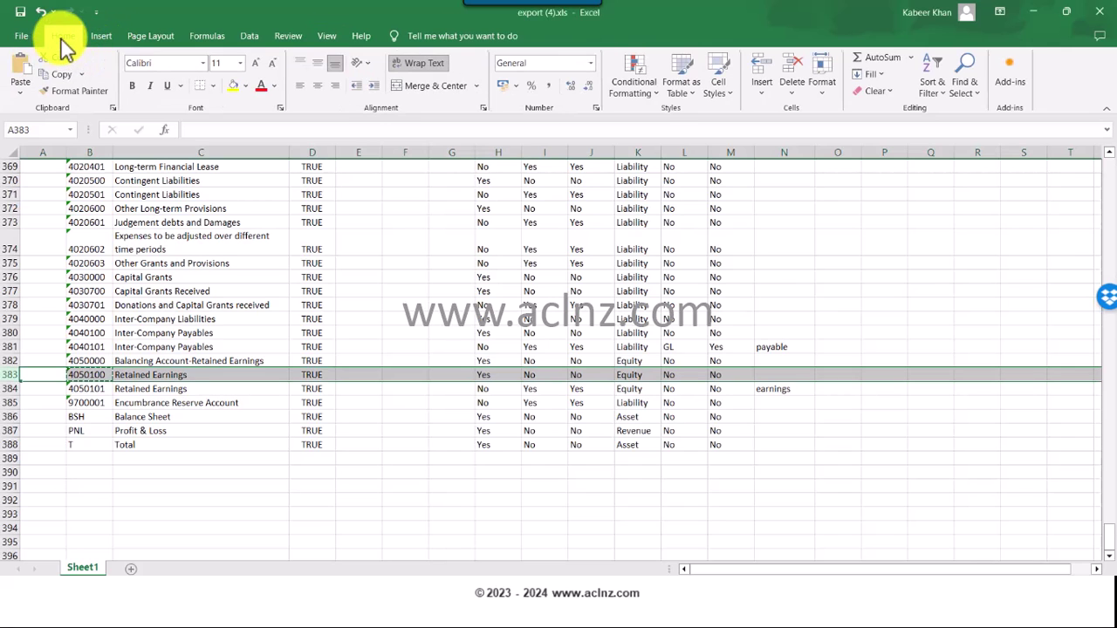
pyautogui.click(235, 87)
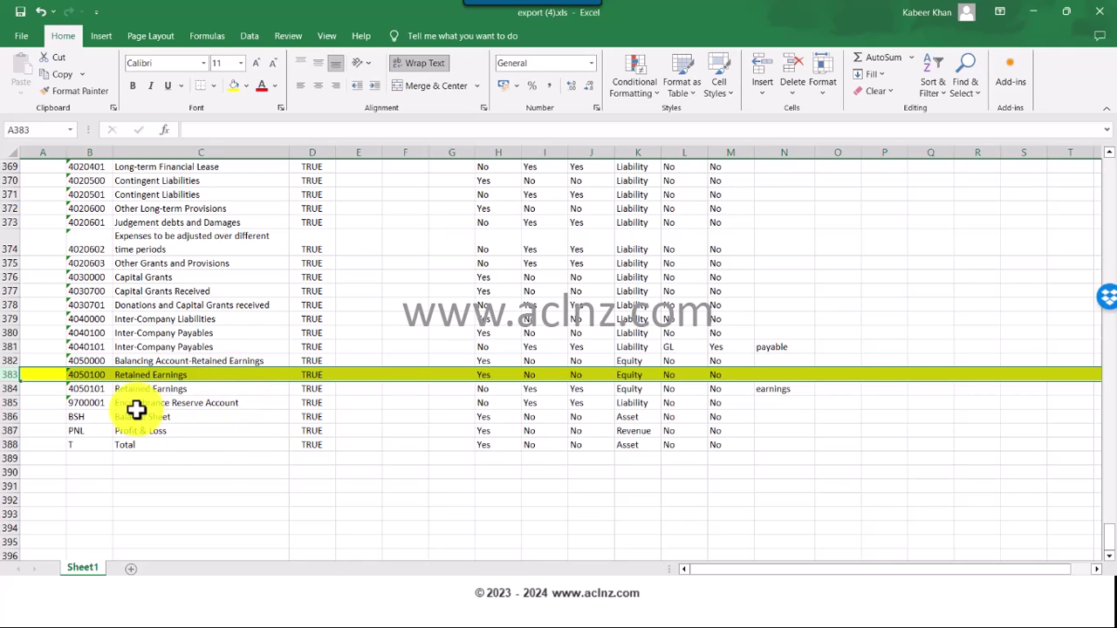
pyautogui.hotkey('ctrl', 'z')
pyautogui.hotkey('ctrl', 'z')
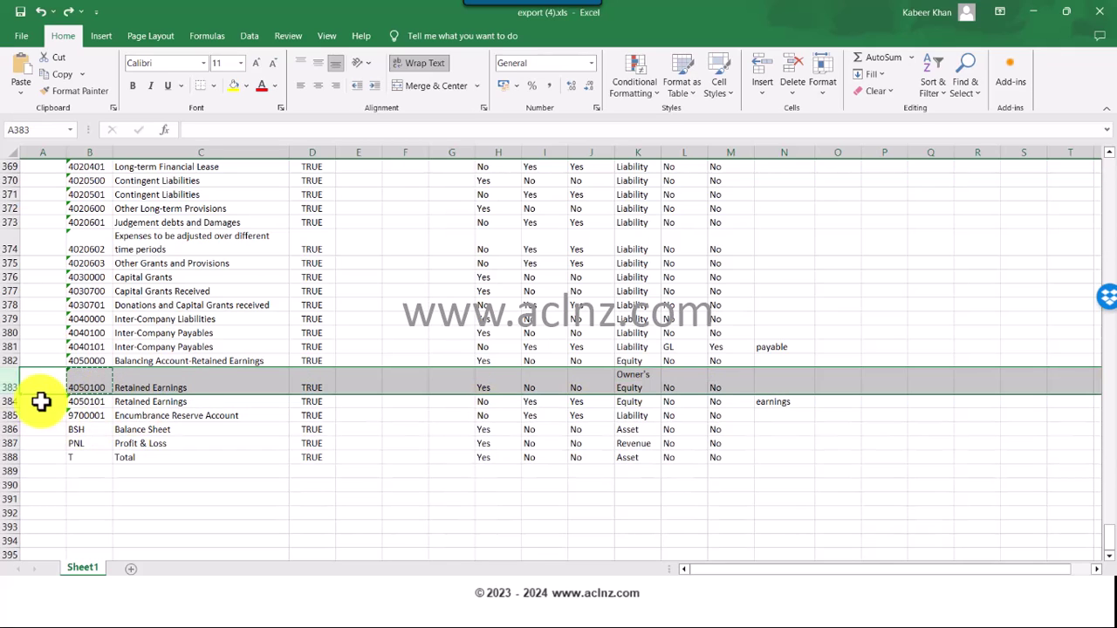
# Highlight the 4050101 Retained Earnings row in yellow in the exported account list
pyautogui.click(4, 401)
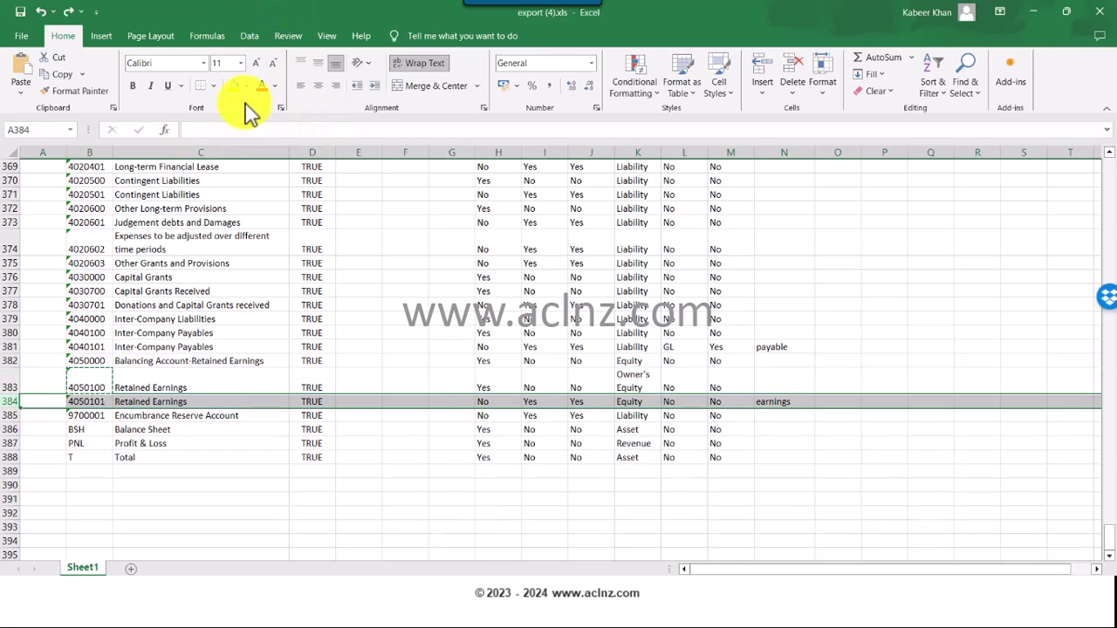
pyautogui.click(233, 86)
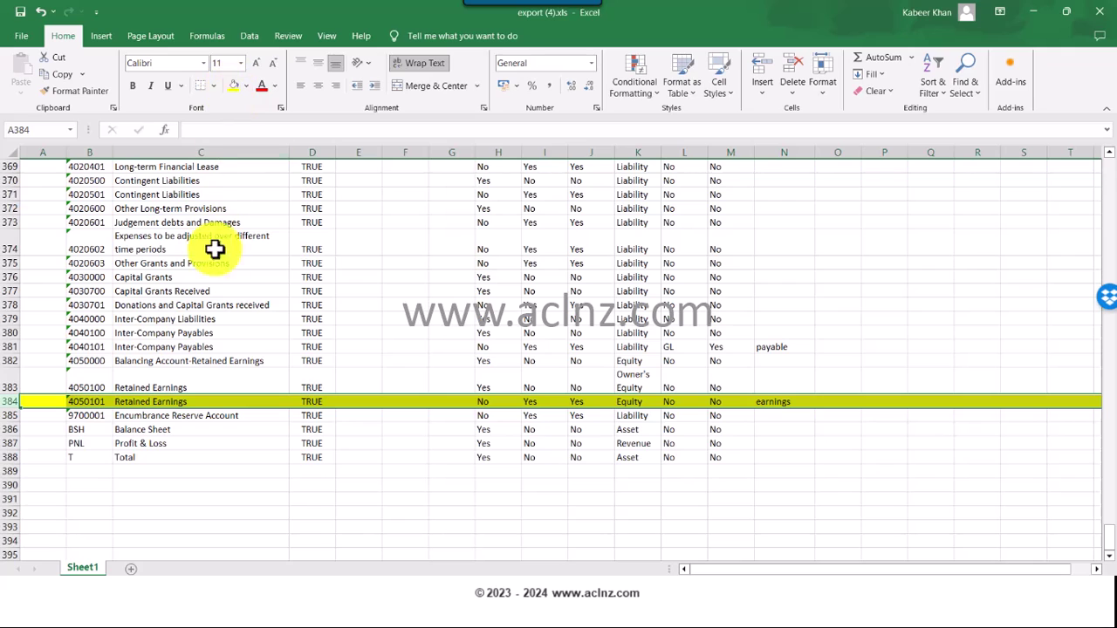
pyautogui.click(202, 386)
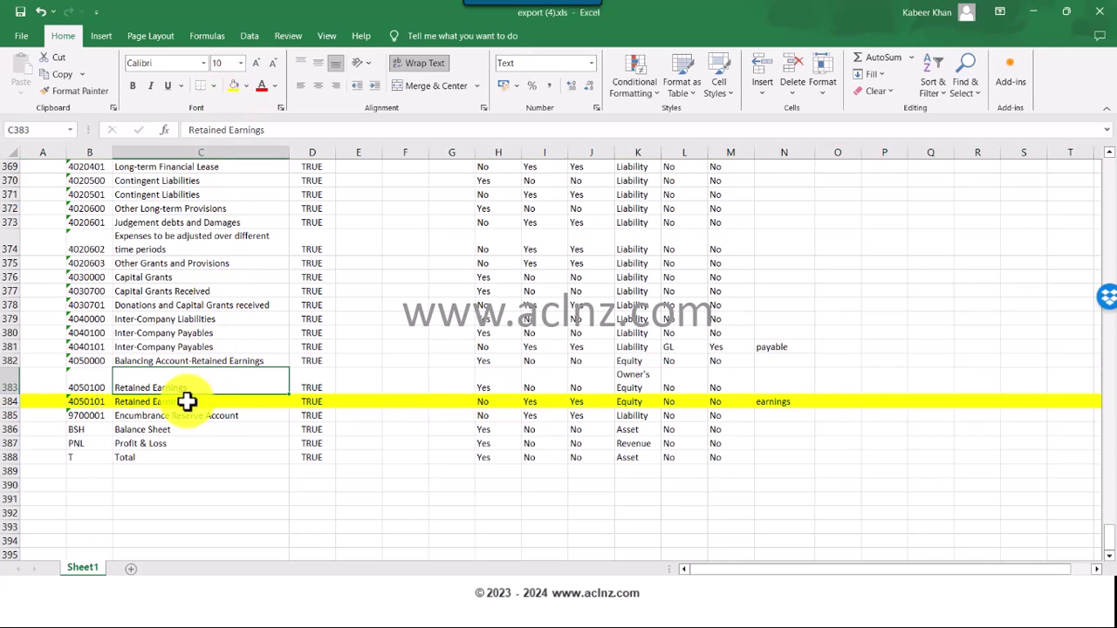
pyautogui.click(187, 400)
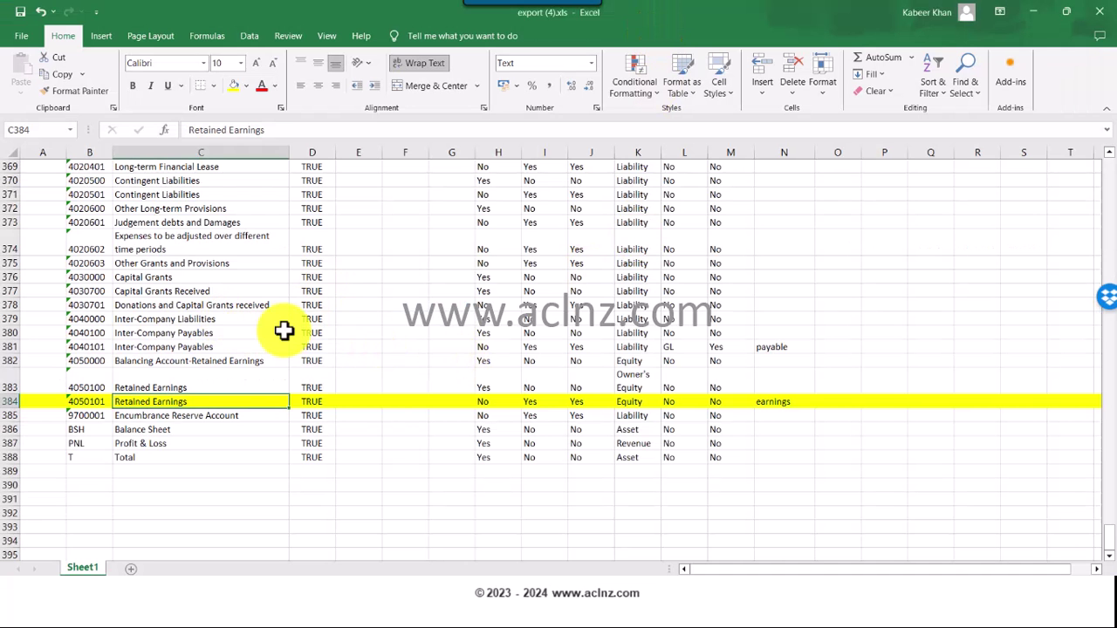
# Search the exported account list for "suspense" and close the search
pyautogui.hotkey('ctrl', 'f')
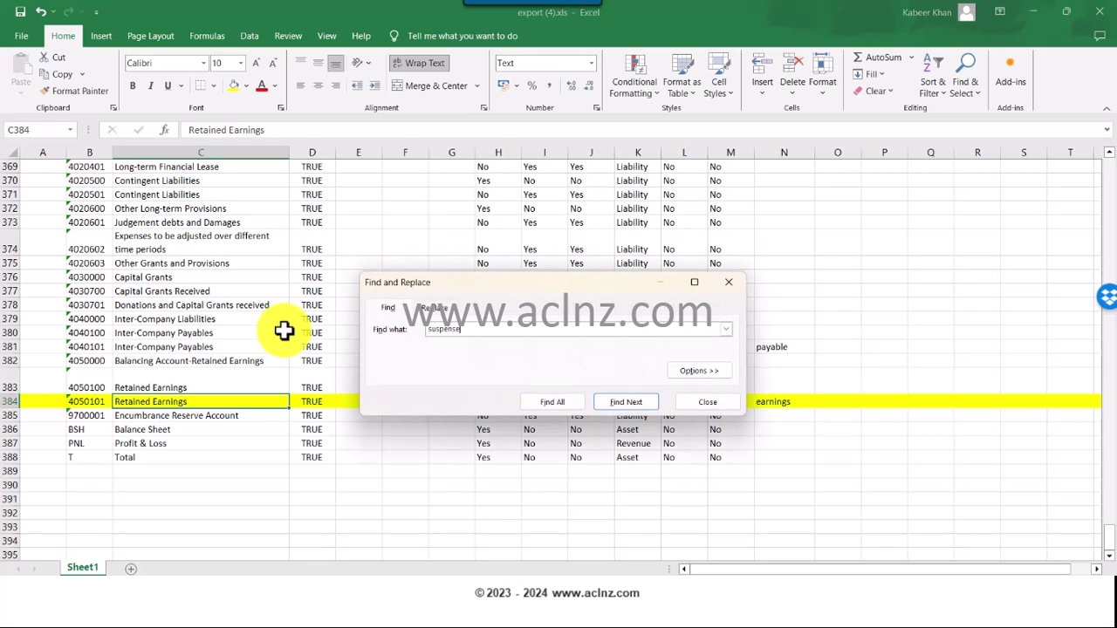
pyautogui.press('Return')
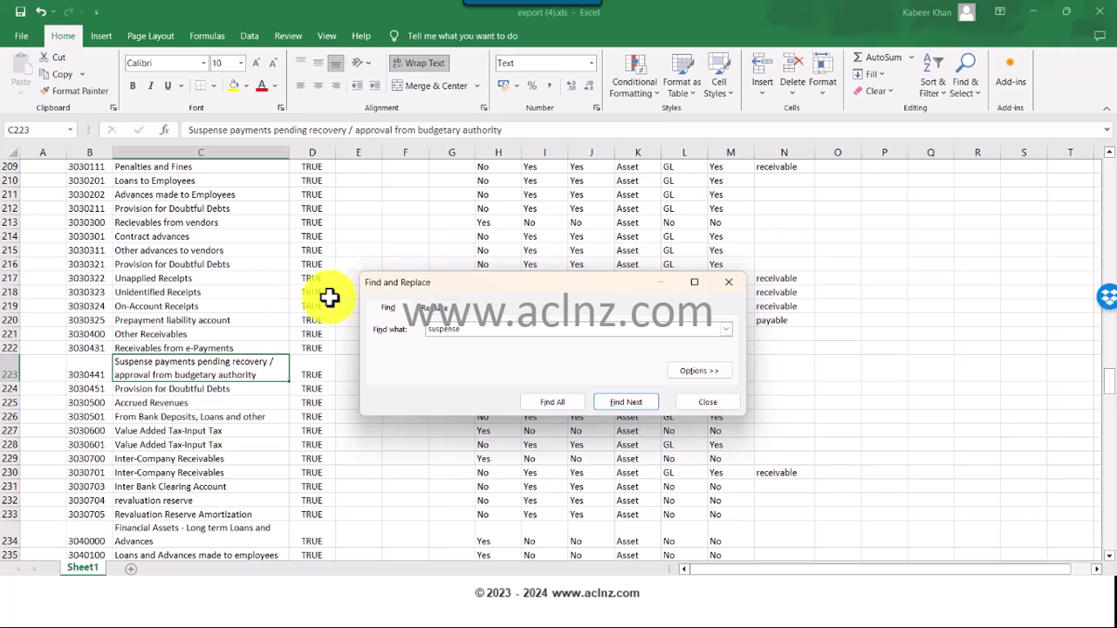
pyautogui.click(627, 404)
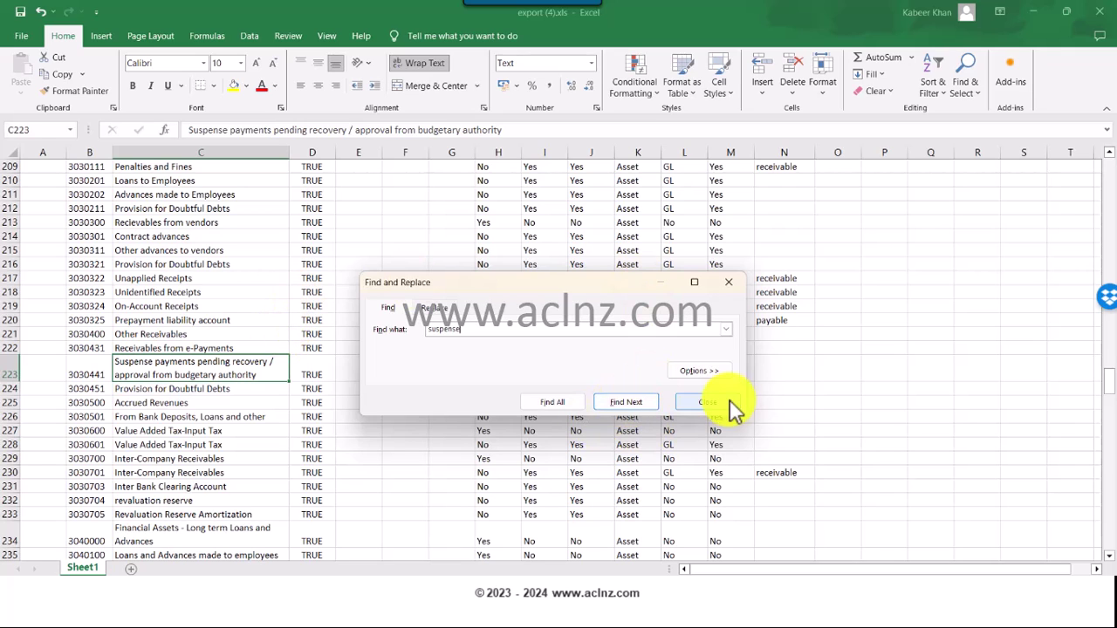
pyautogui.click(708, 403)
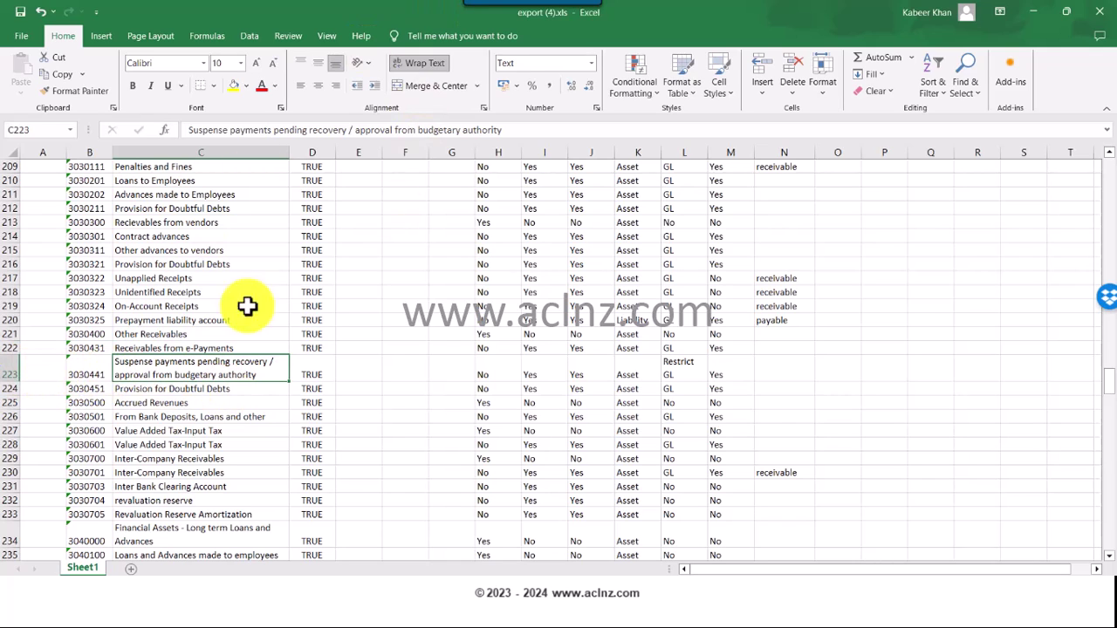
# Search the exported account list for "balancing" and copy the account code of the Balancing Account-Retained Earnings row
pyautogui.hotkey('ctrl', 'f')
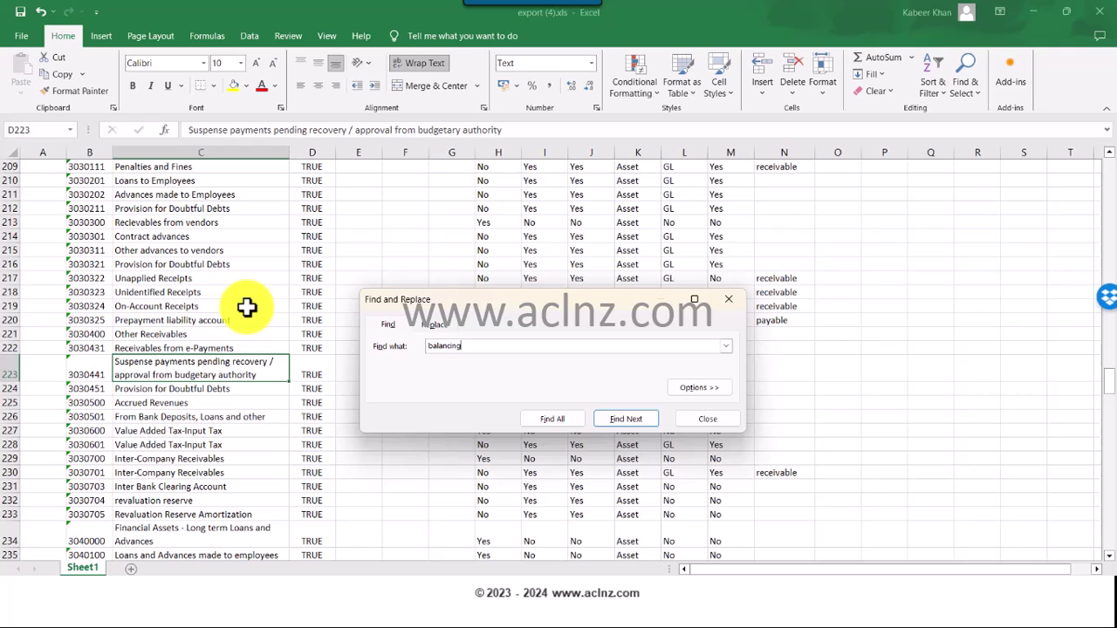
pyautogui.press('Return')
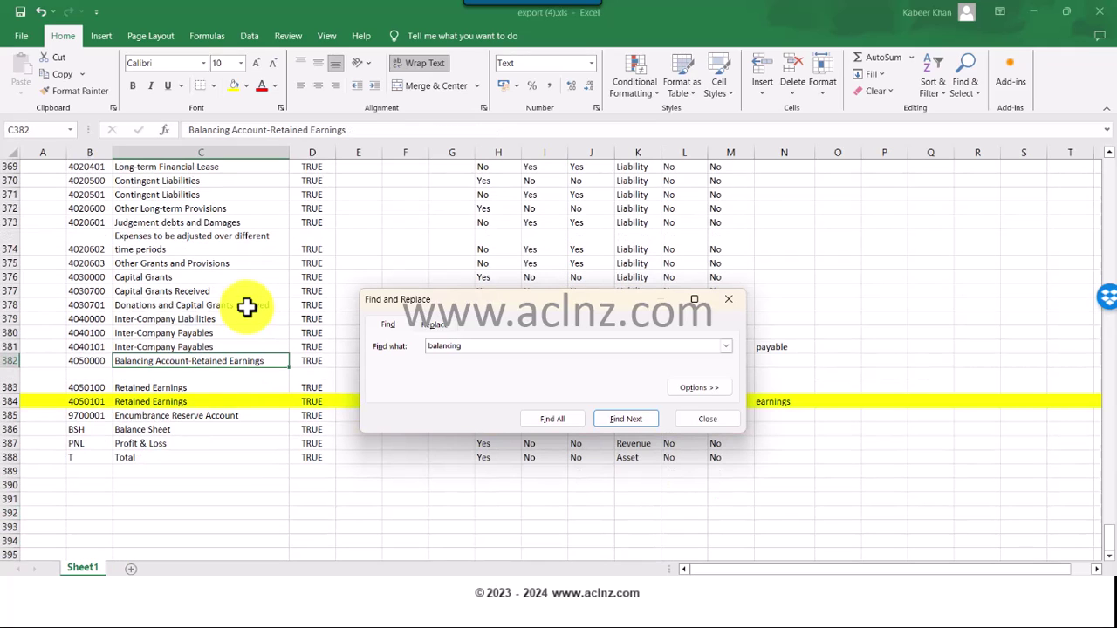
pyautogui.click(708, 421)
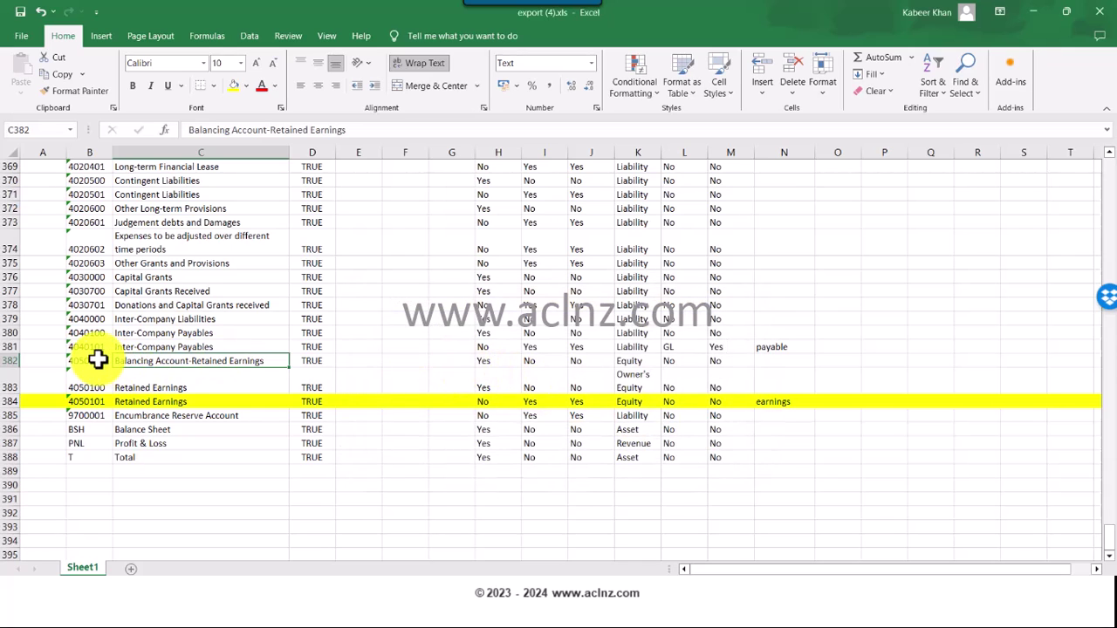
pyautogui.press('Left')
pyautogui.hotkey('ctrl', 'c')
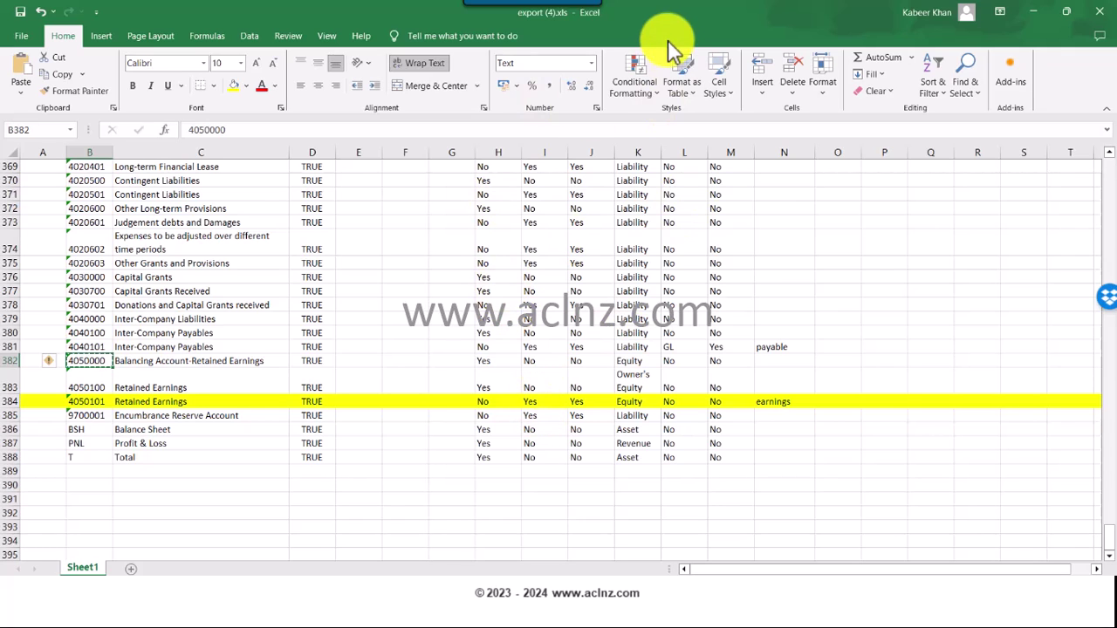
# Switch to Snagit Editor and review the account fields under Period Close and Journal Processing in the ledger options screenshots
pyautogui.hotkey('alt', 'Tab')
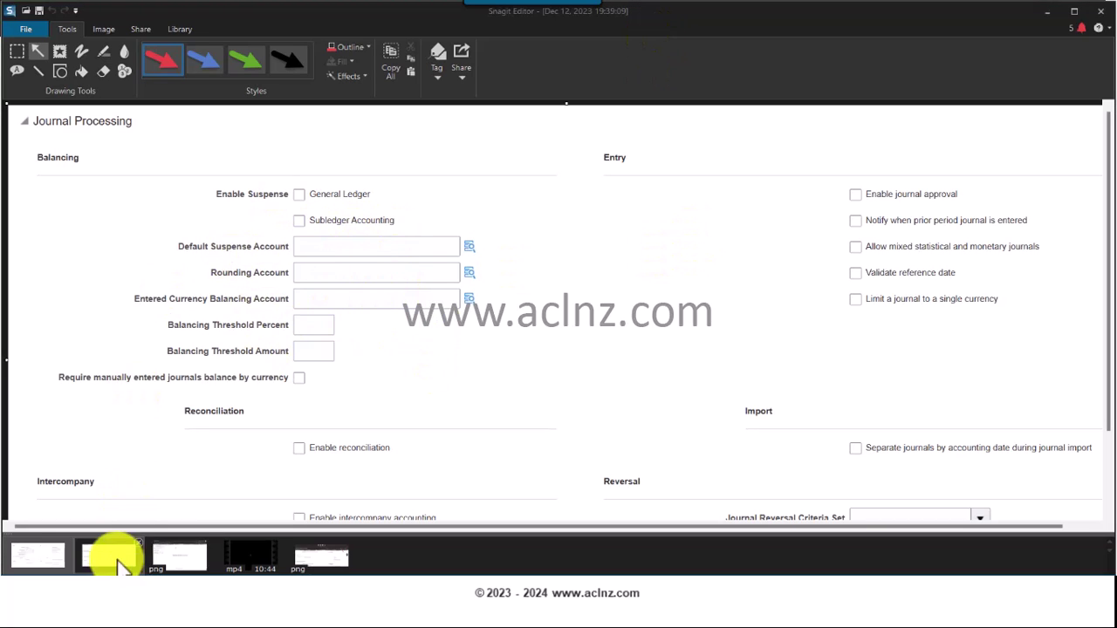
pyautogui.press('Left')
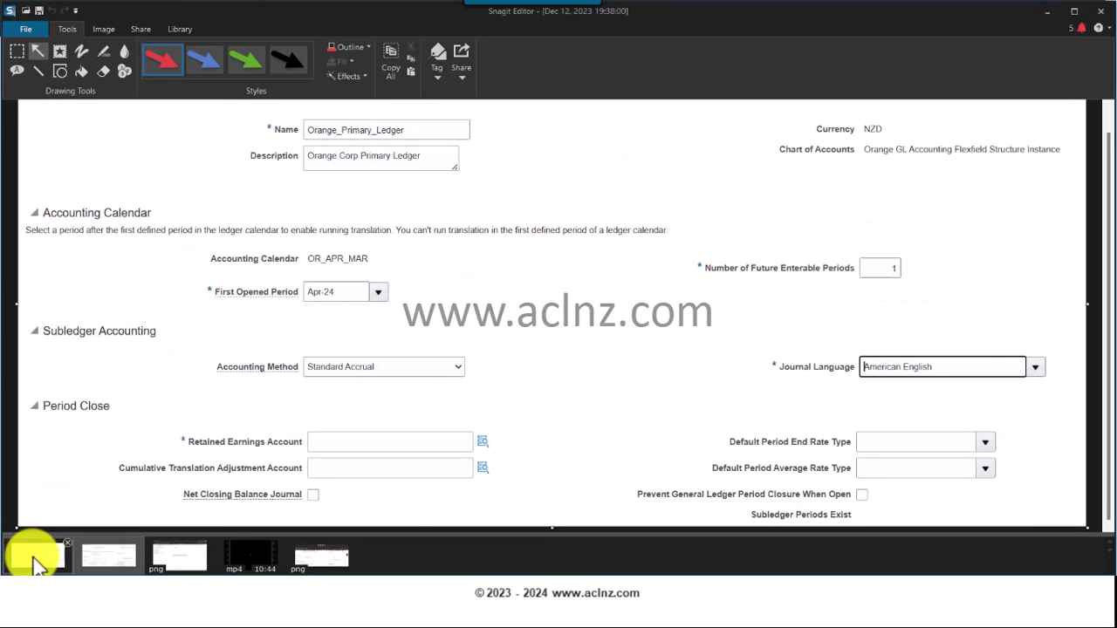
pyautogui.press('Right')
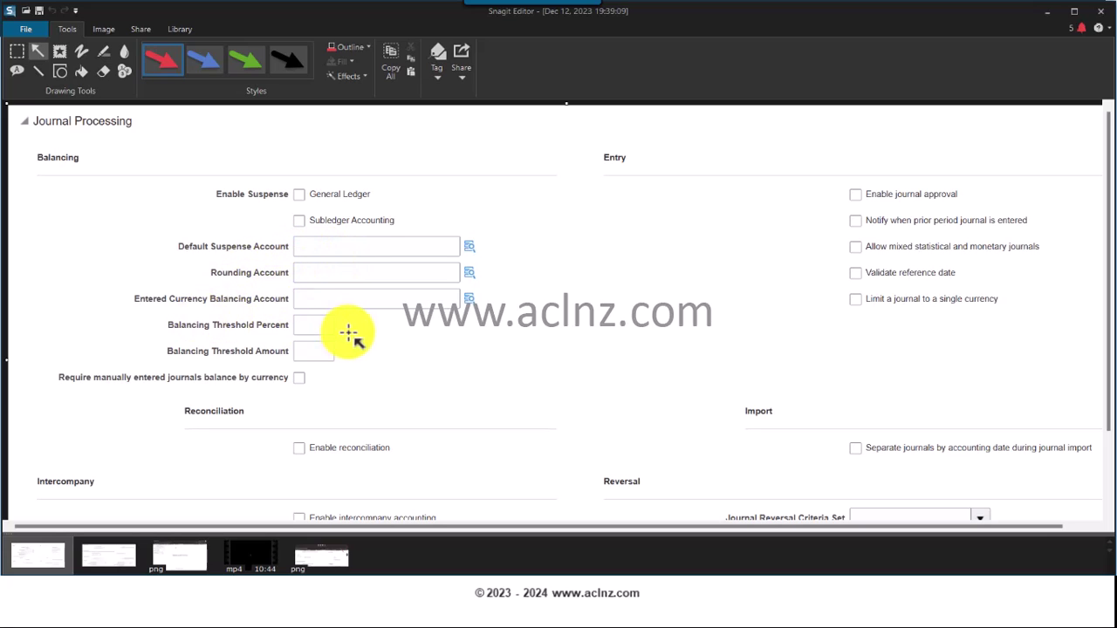
pyautogui.click(103, 561)
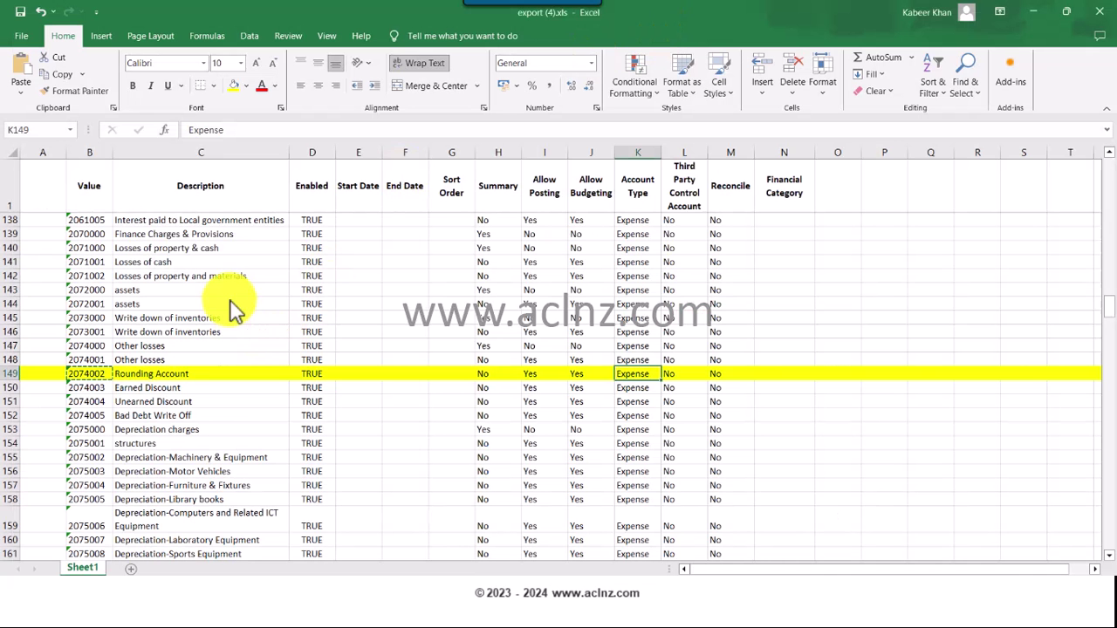
# Search the exported account list in export (4).xls for "transl" and "adjustment", and check the translation row
pyautogui.hotkey('ctrl', 'f')
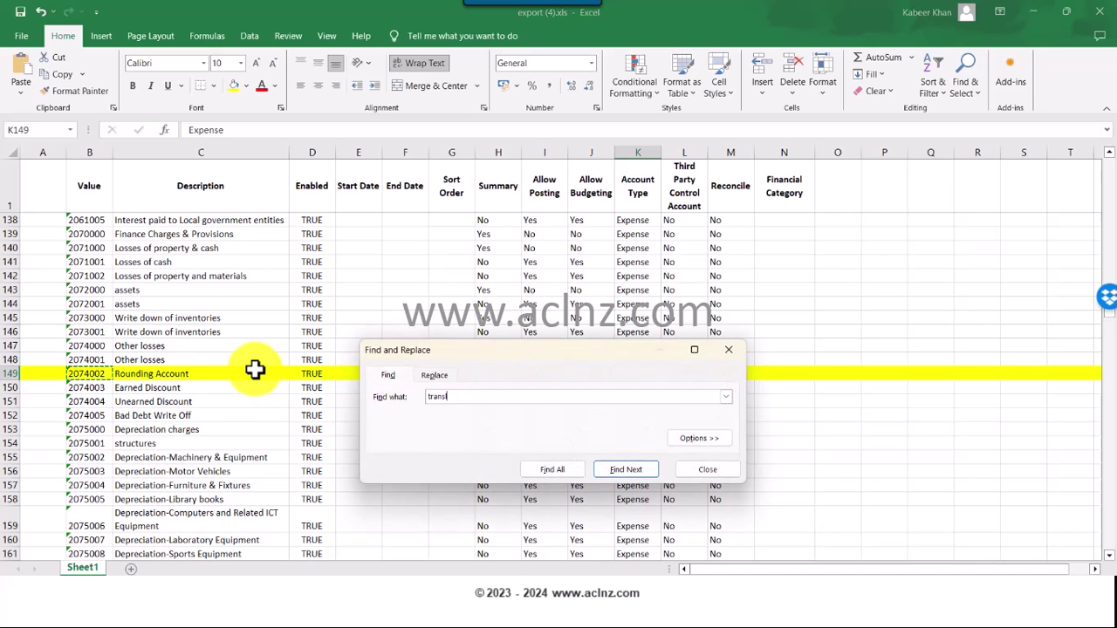
pyautogui.press('Return')
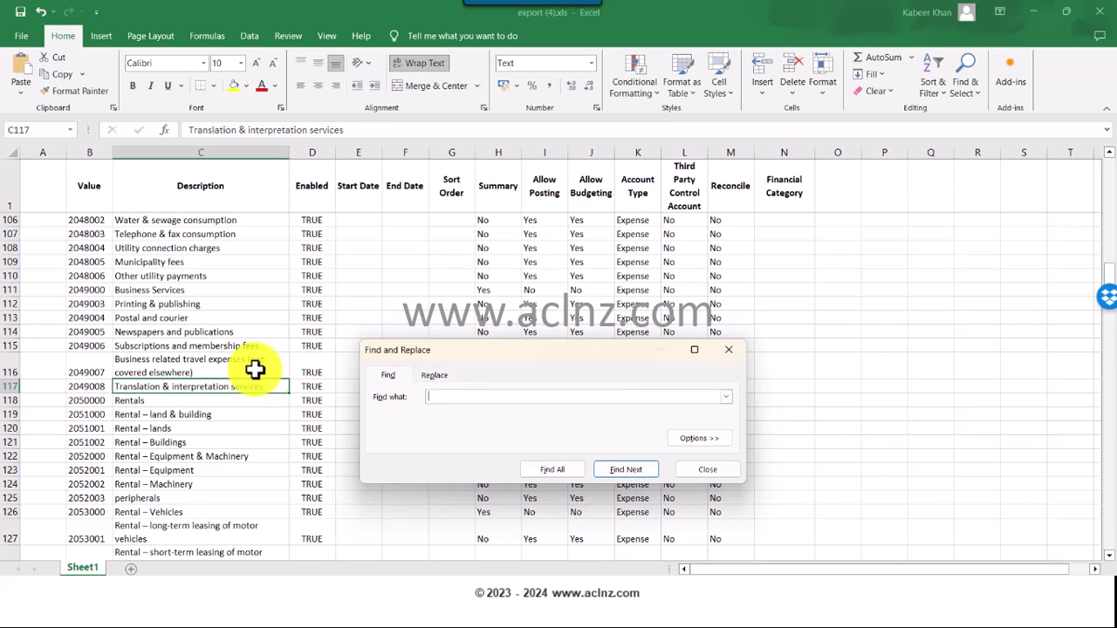
pyautogui.write('justment')
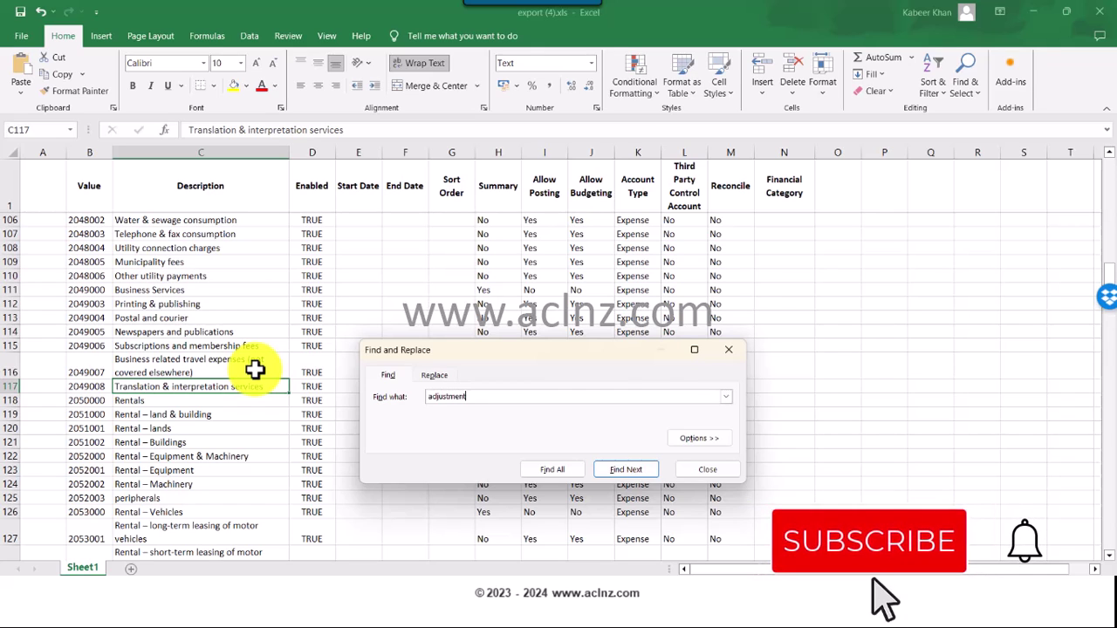
pyautogui.press('Return')
pyautogui.press('Return')
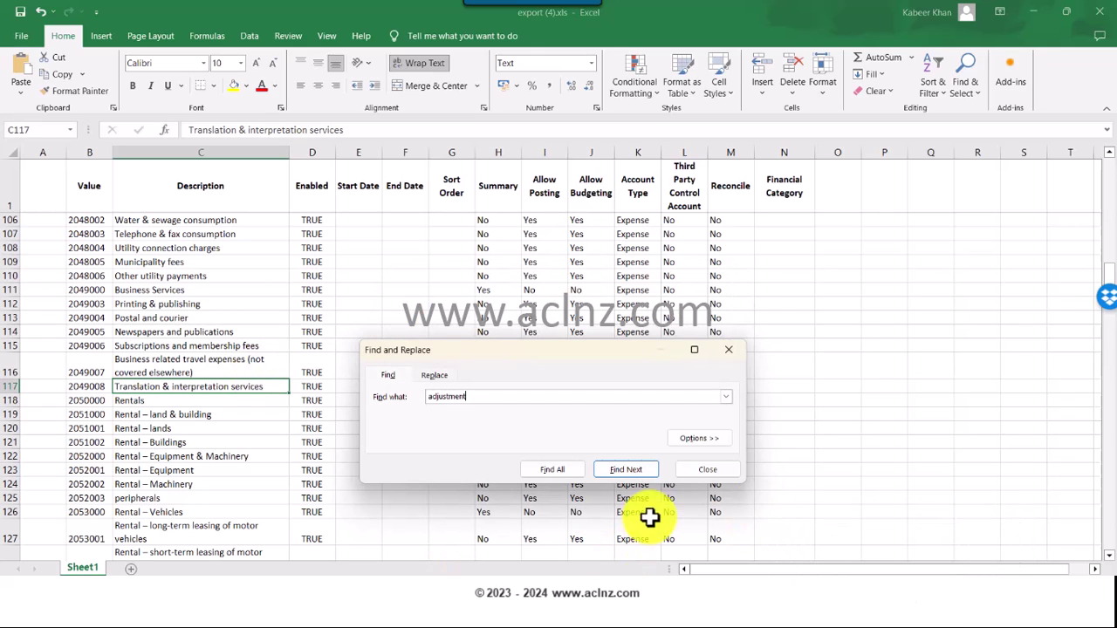
pyautogui.click(704, 472)
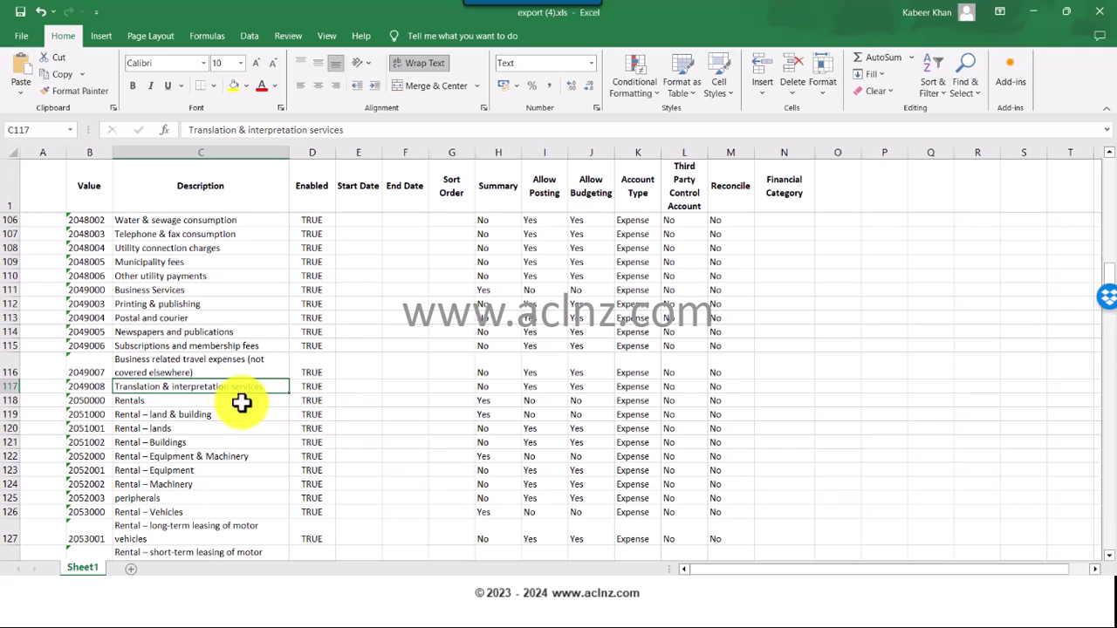
pyautogui.click(314, 387)
pyautogui.click(224, 392)
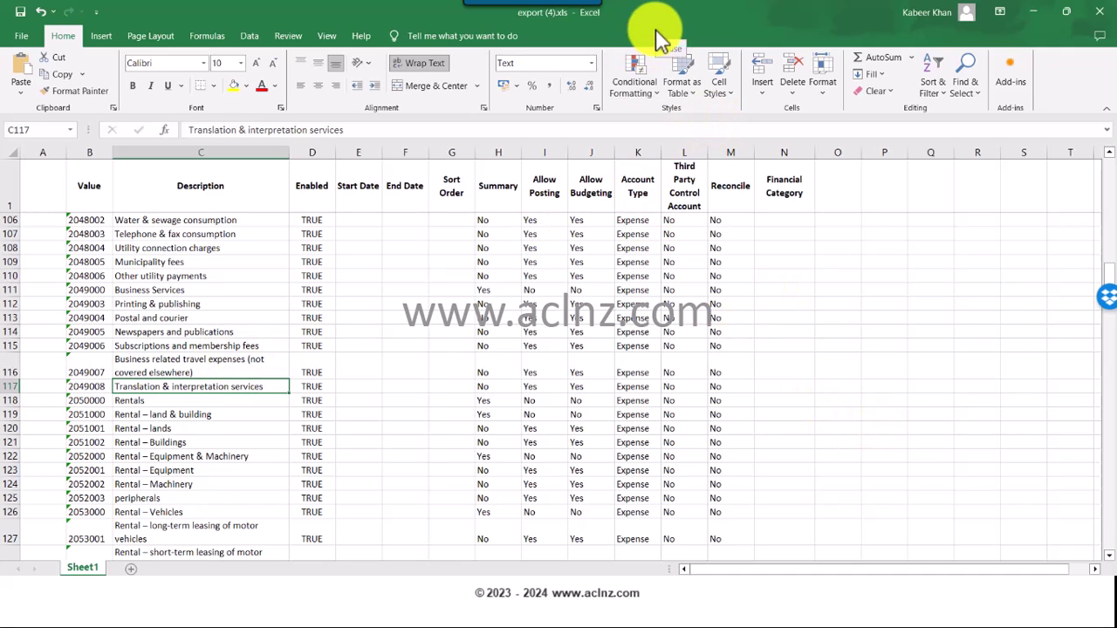
# Return to Oracle, and save and close the values of the OR_GL_COA_ACCOUNT value set
pyautogui.hotkey('alt', 'Tab')
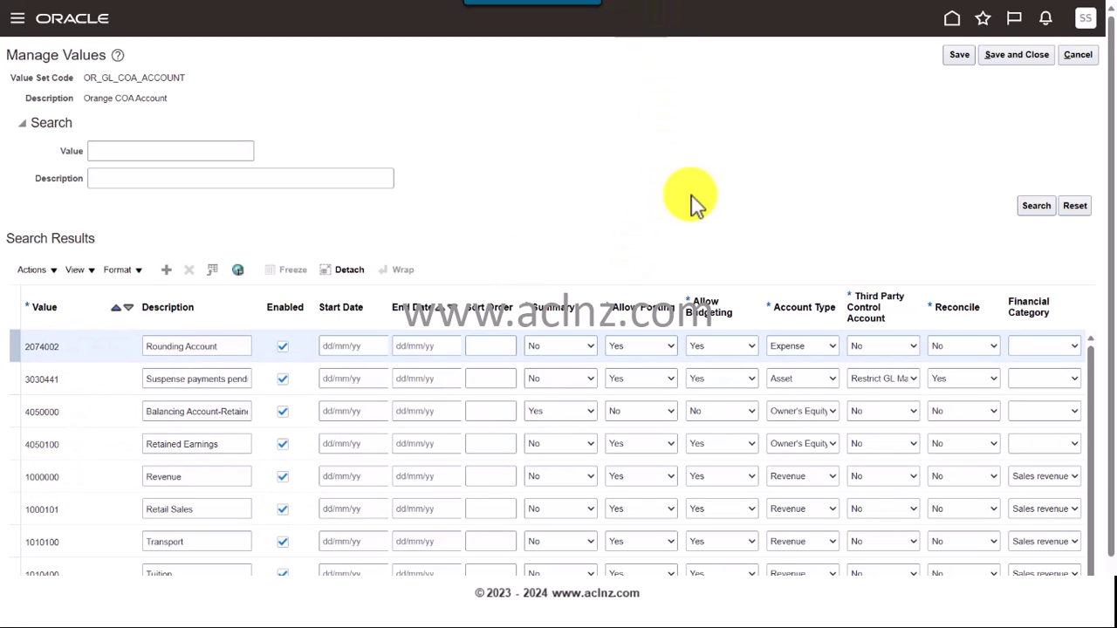
pyautogui.click(1013, 58)
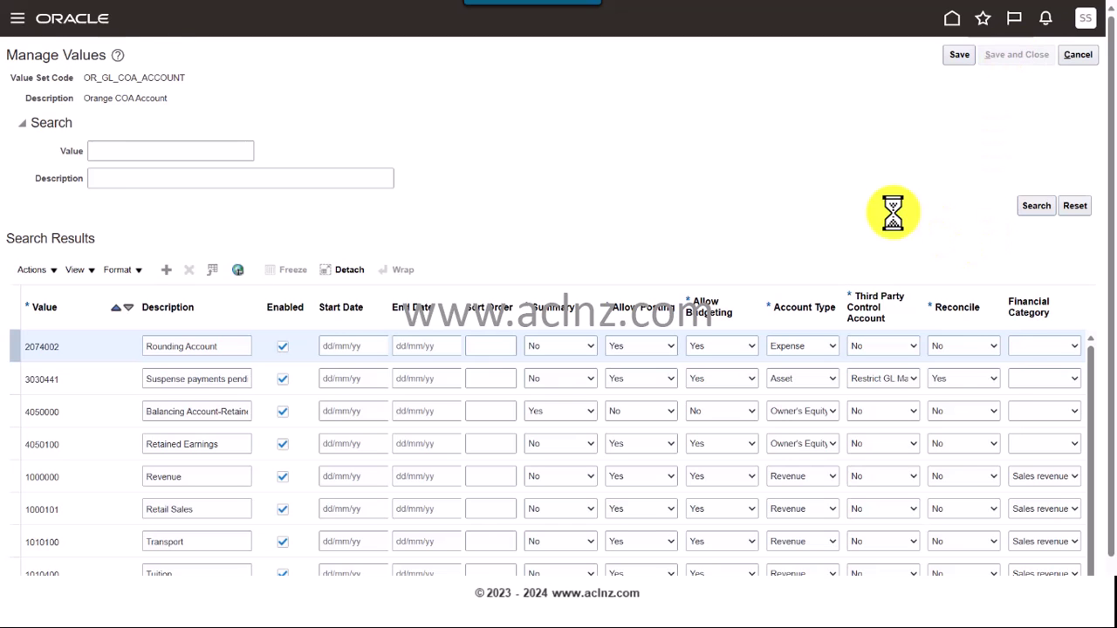
pyautogui.click(1015, 57)
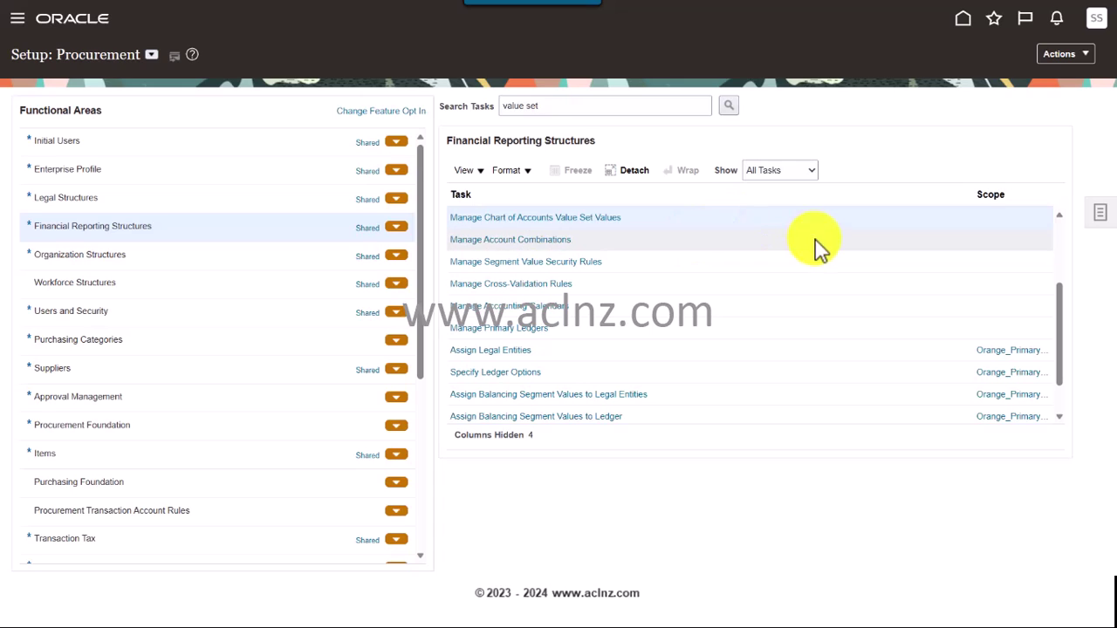
# Open the Specify Ledger Options task for Orange_Primary_Ledger and set the journal language to American English
pyautogui.click(495, 373)
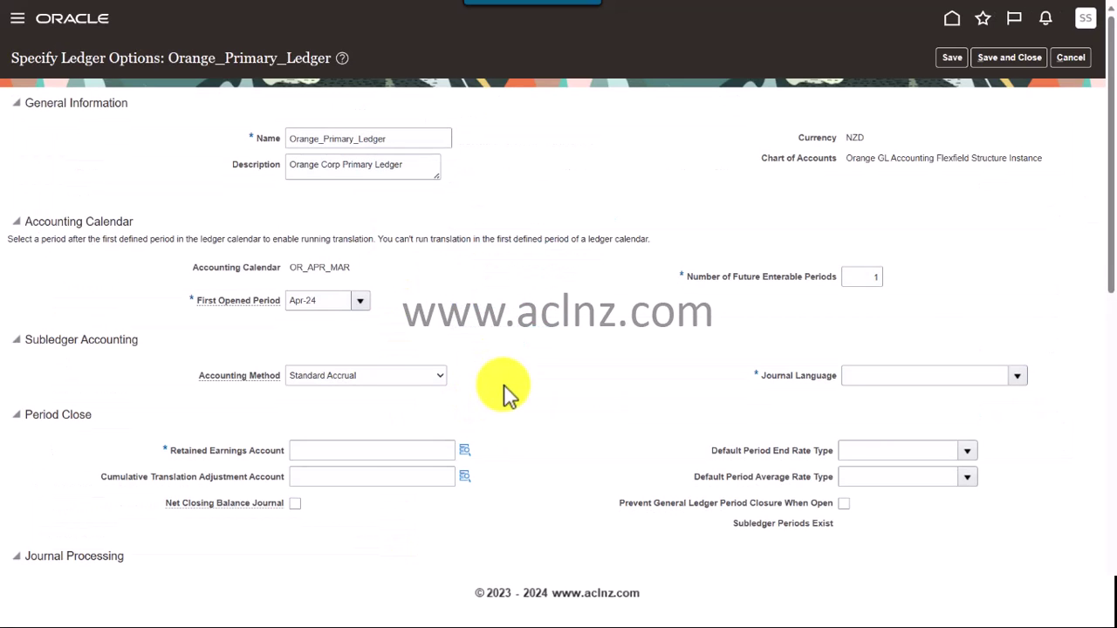
pyautogui.scroll(-2, 607, 354)
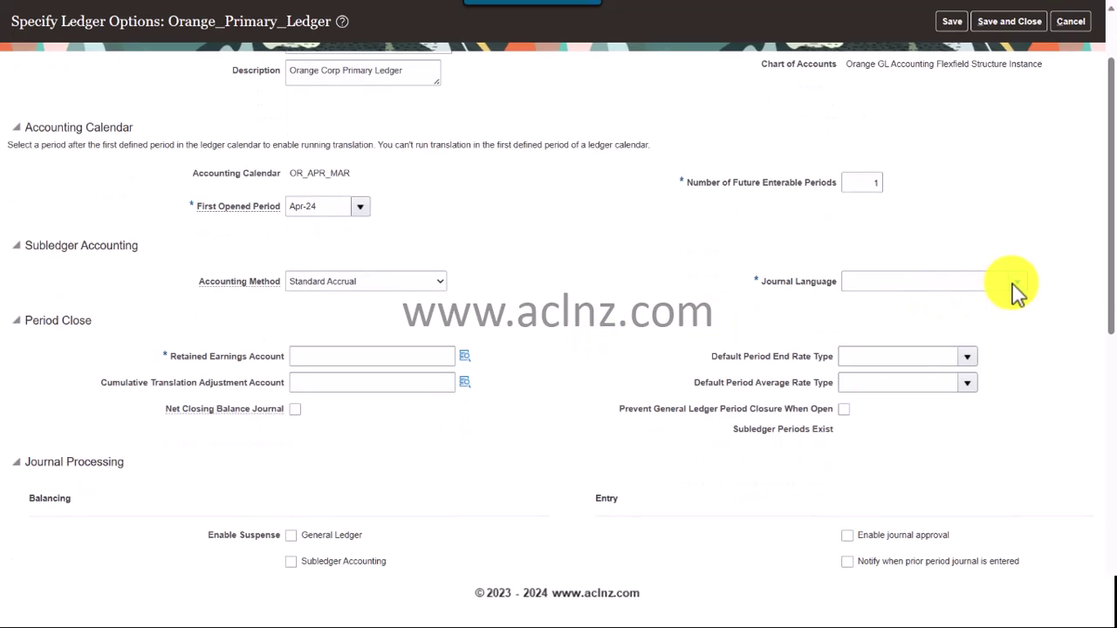
pyautogui.click(1012, 282)
pyautogui.click(933, 304)
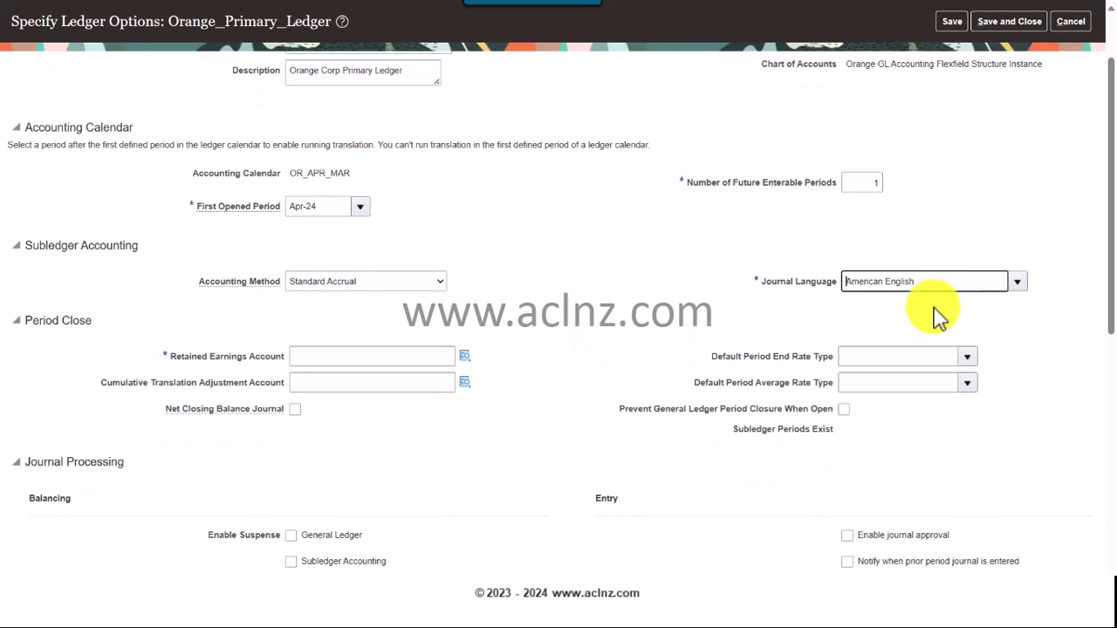
# Set the Retained Earnings Account to company 10, Finance department 1050, account 4050100, intercompany 00 and future 0000
pyautogui.click(406, 357)
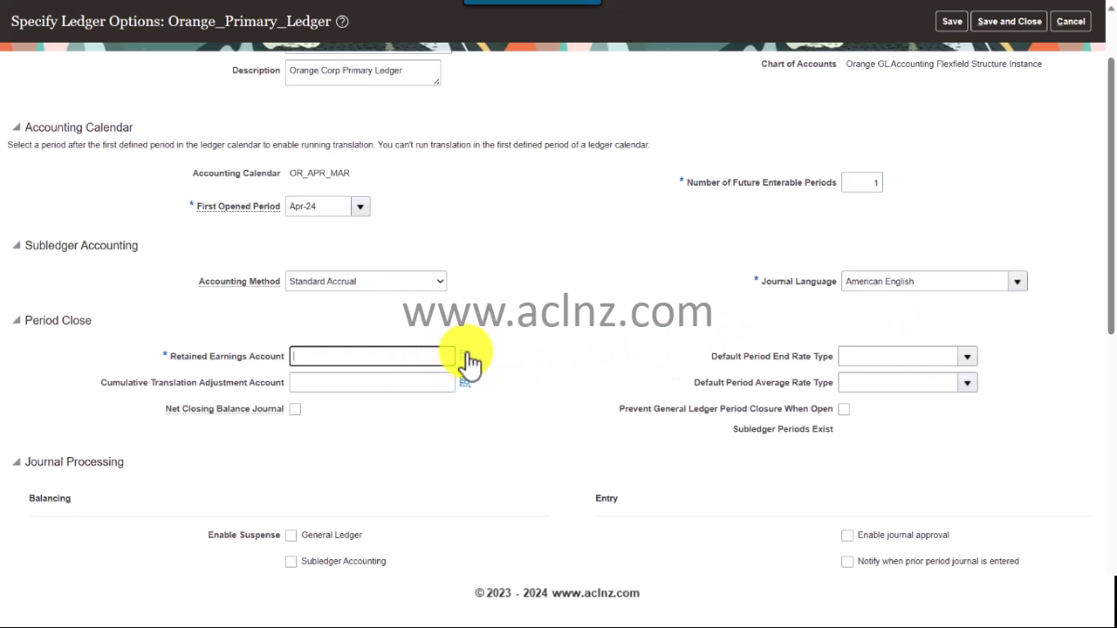
pyautogui.click(468, 357)
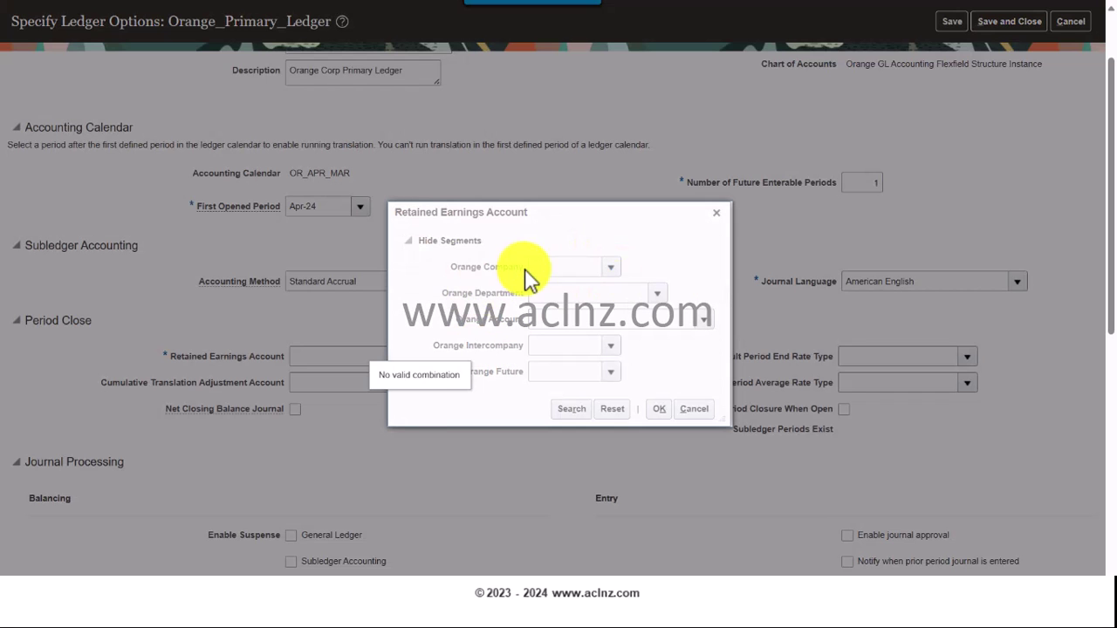
pyautogui.click(602, 267)
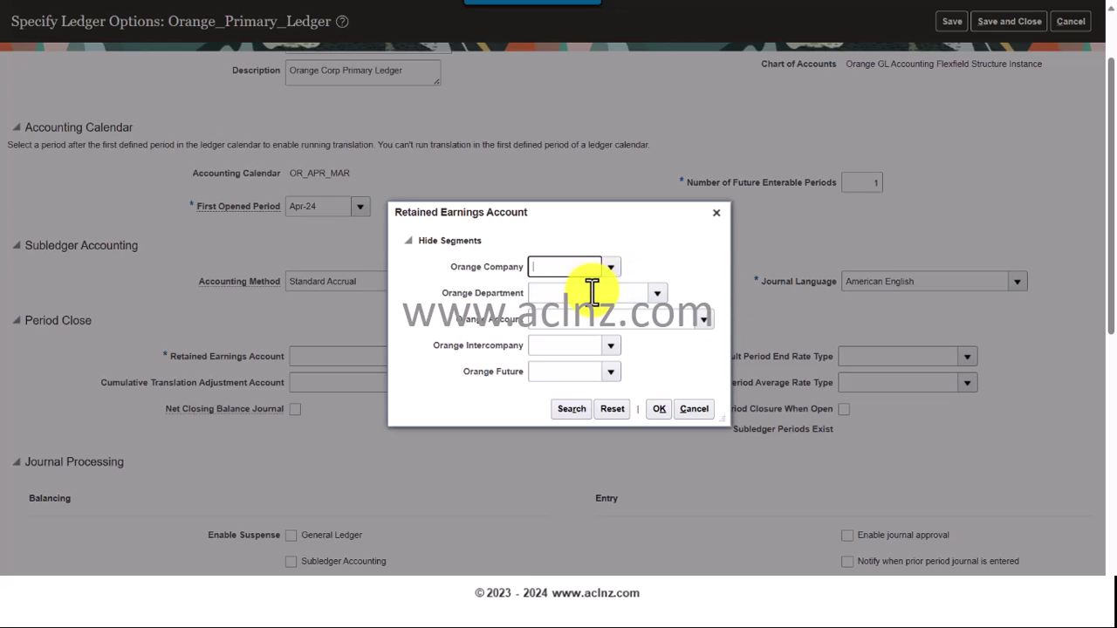
pyautogui.click(661, 299)
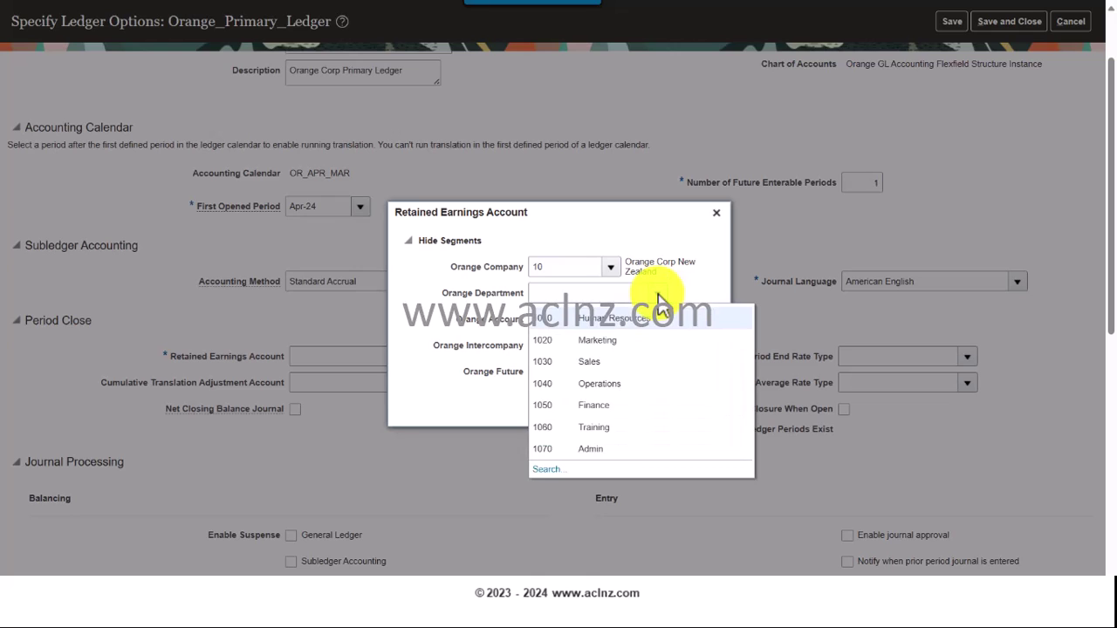
pyautogui.click(620, 406)
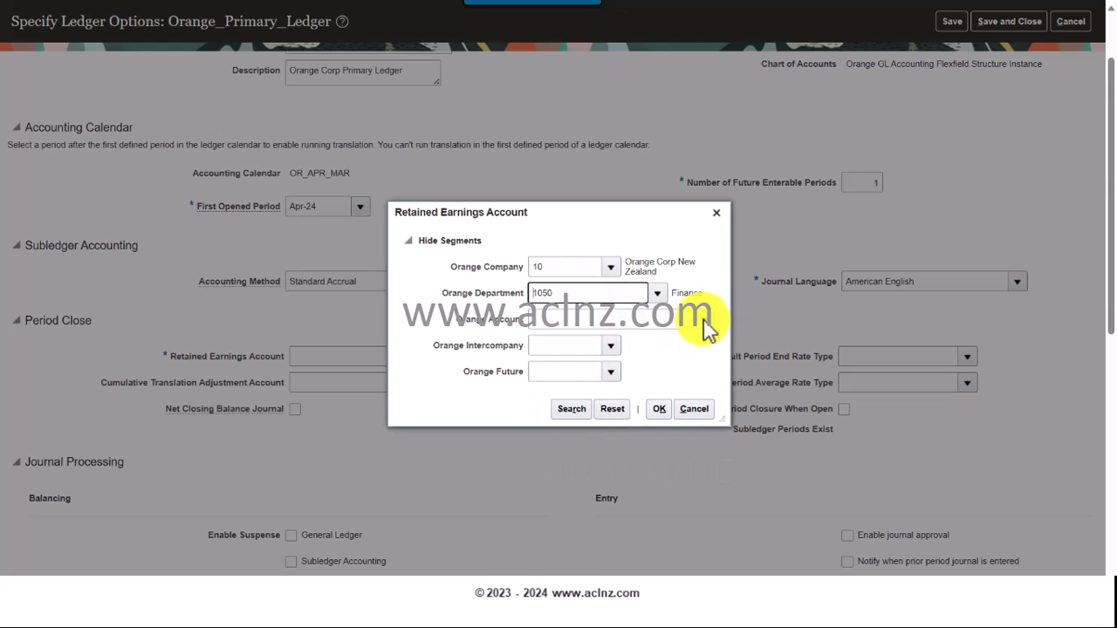
pyautogui.click(704, 320)
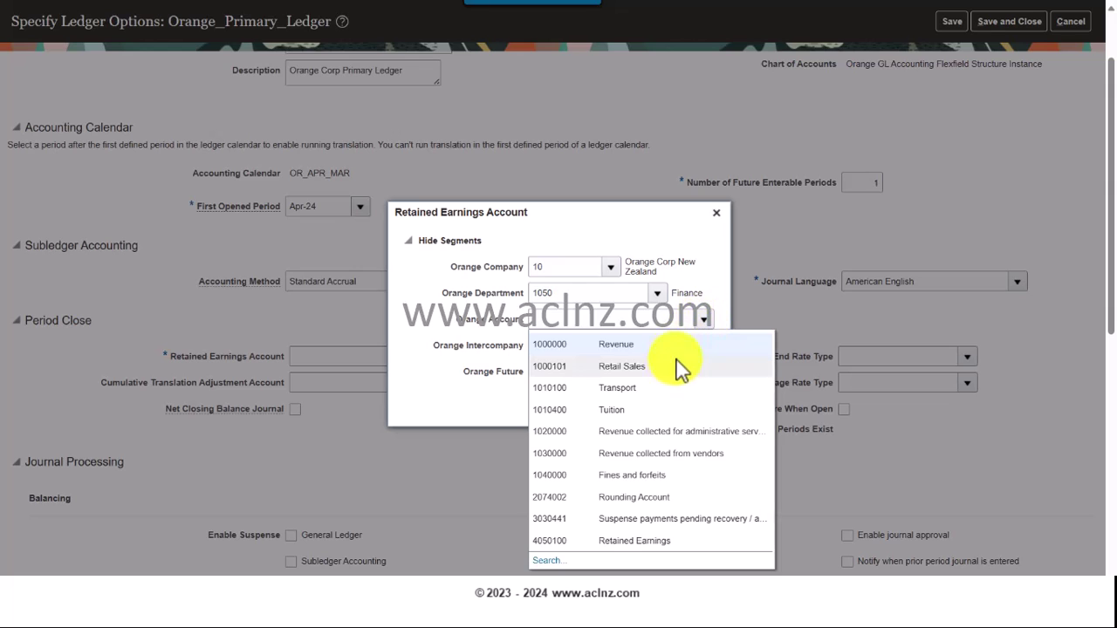
pyautogui.click(641, 541)
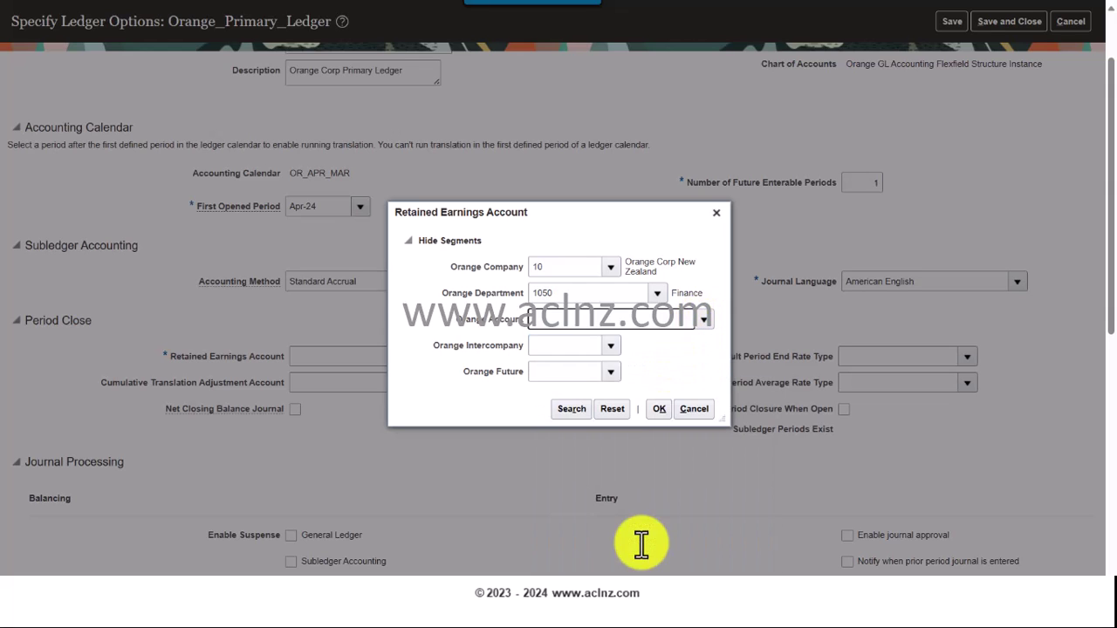
pyautogui.click(575, 346)
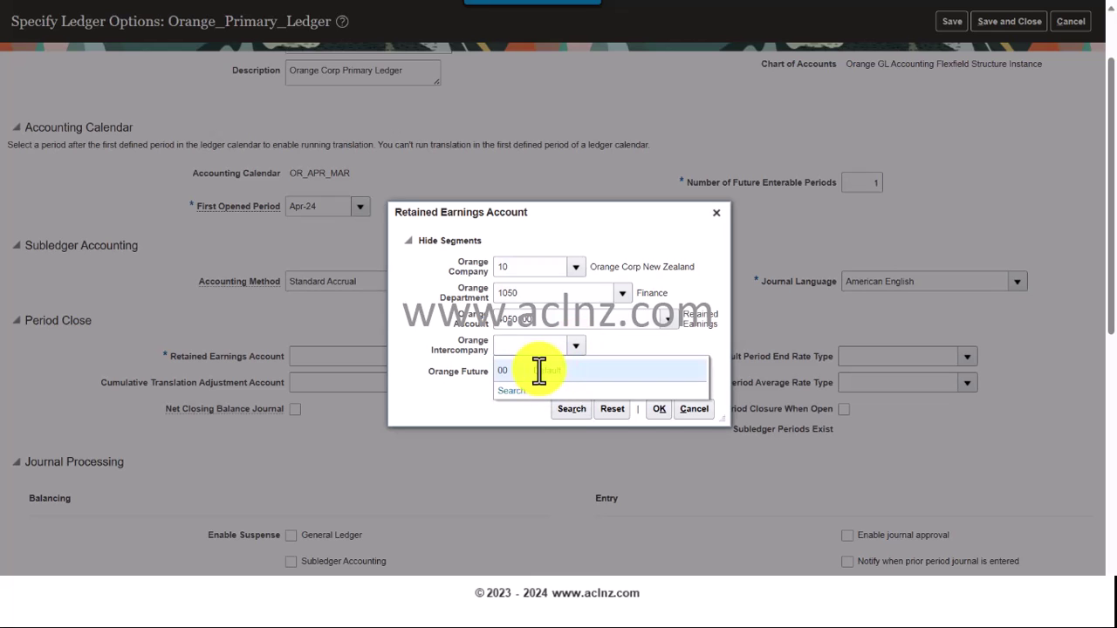
pyautogui.click(535, 374)
pyautogui.click(575, 374)
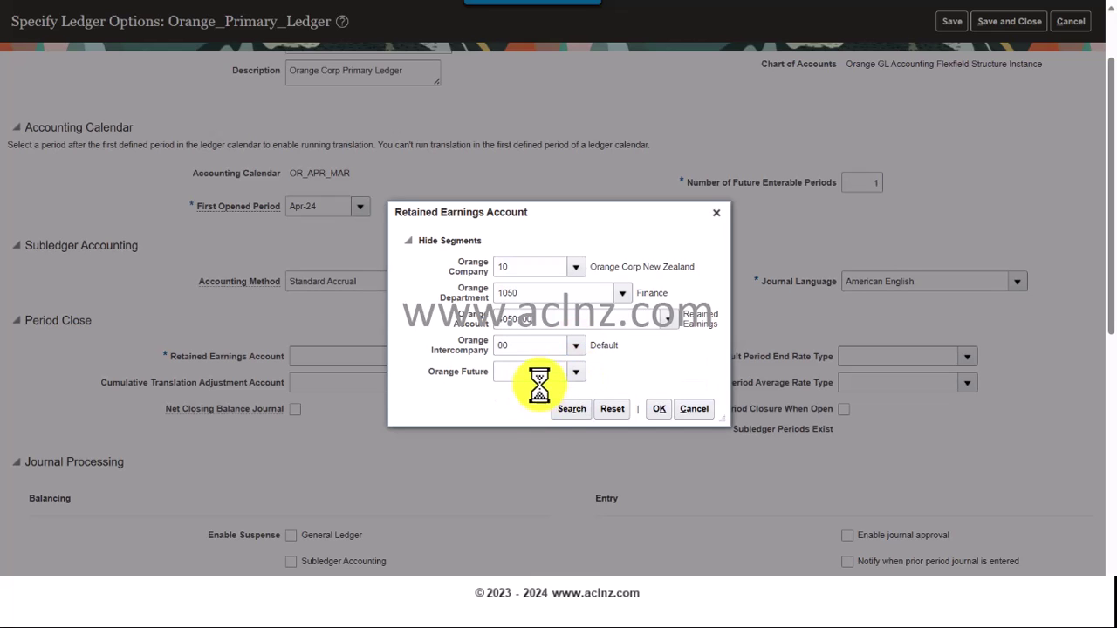
pyautogui.click(508, 398)
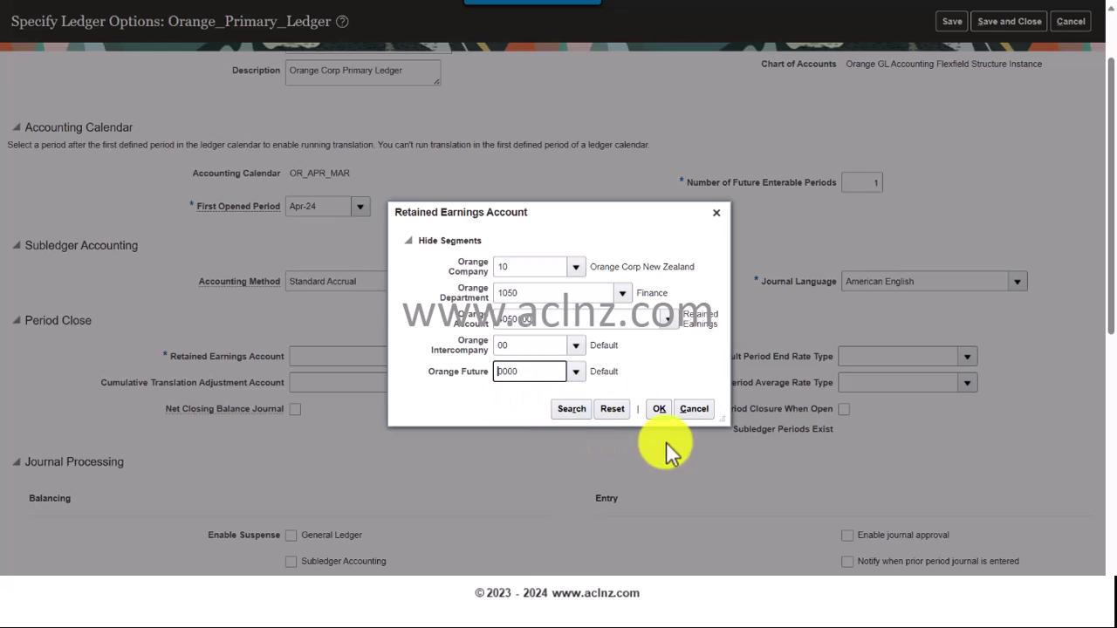
pyautogui.click(657, 408)
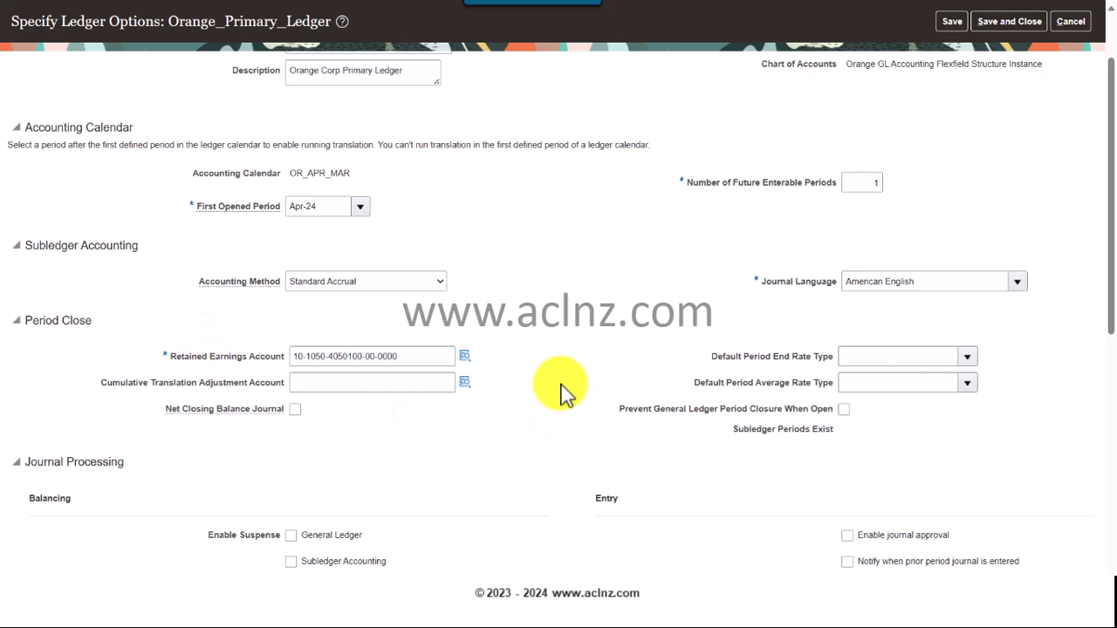
# Enable suspense for General Ledger in the Balancing options of Journal Processing
pyautogui.scroll(-5, 561, 392)
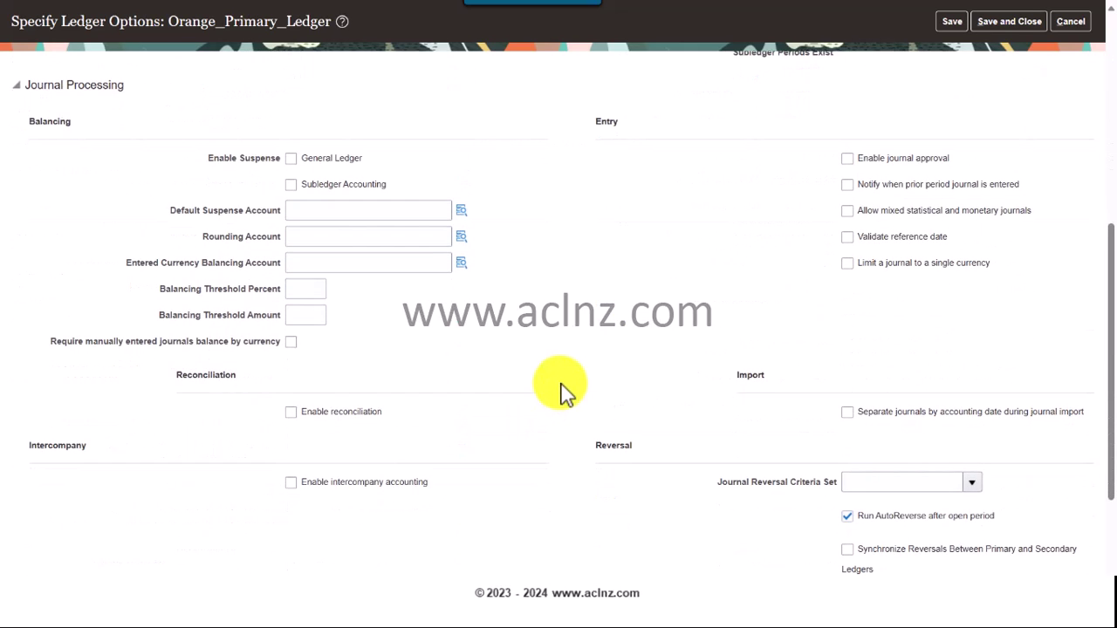
pyautogui.scroll(1, 560, 391)
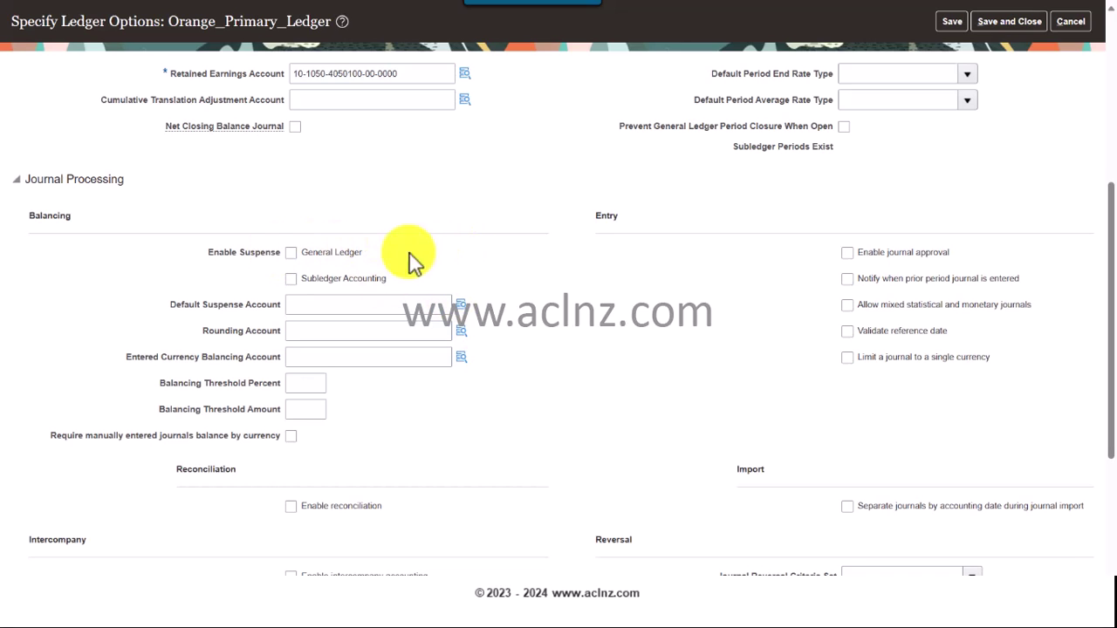
pyautogui.click(352, 305)
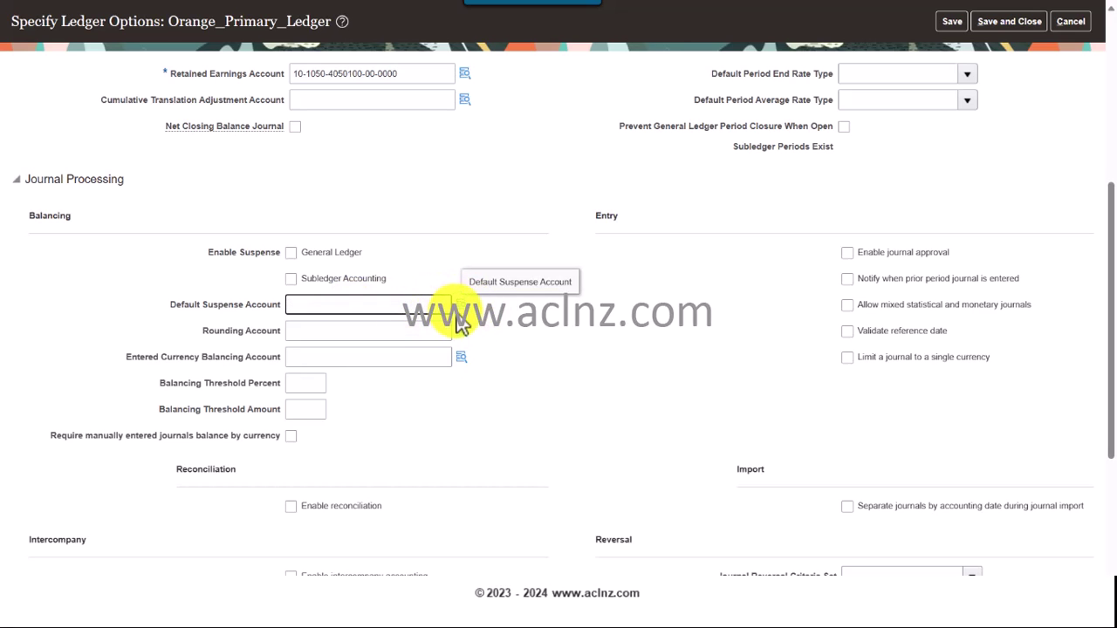
pyautogui.click(291, 253)
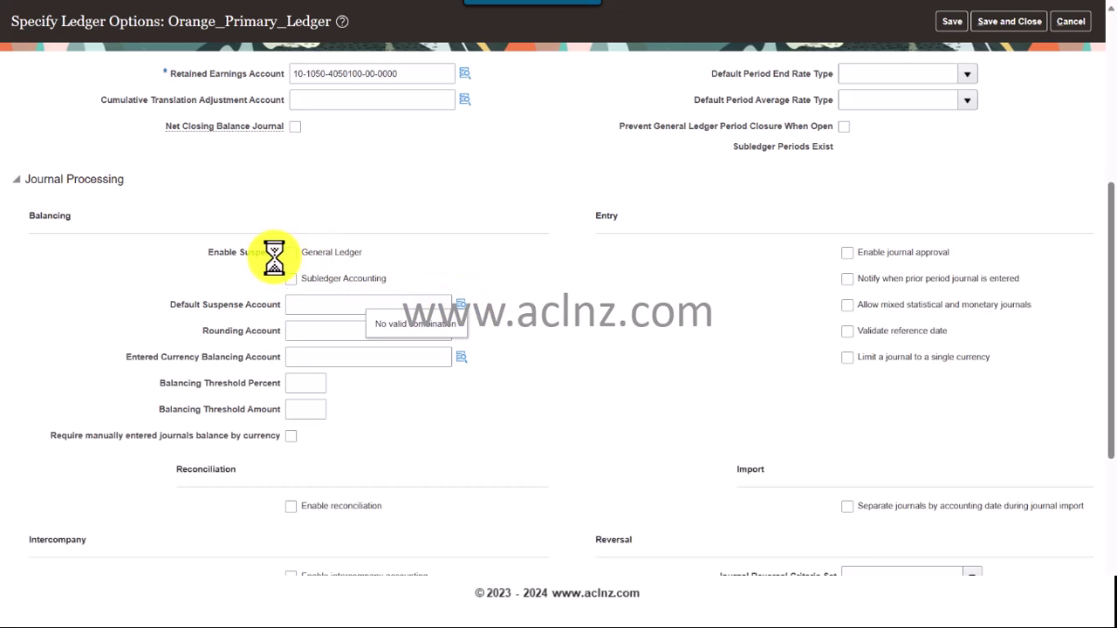
# Enable General Ledger suspense and set the Default Suspense Account's company to 10 and department to 1050 Finance
pyautogui.click(291, 253)
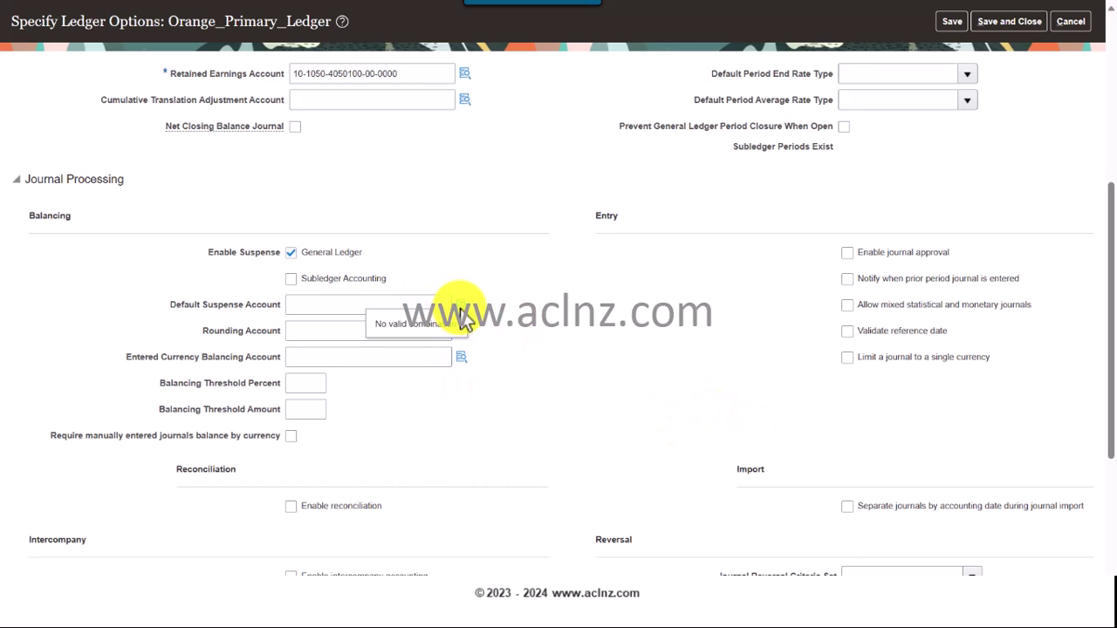
pyautogui.click(460, 307)
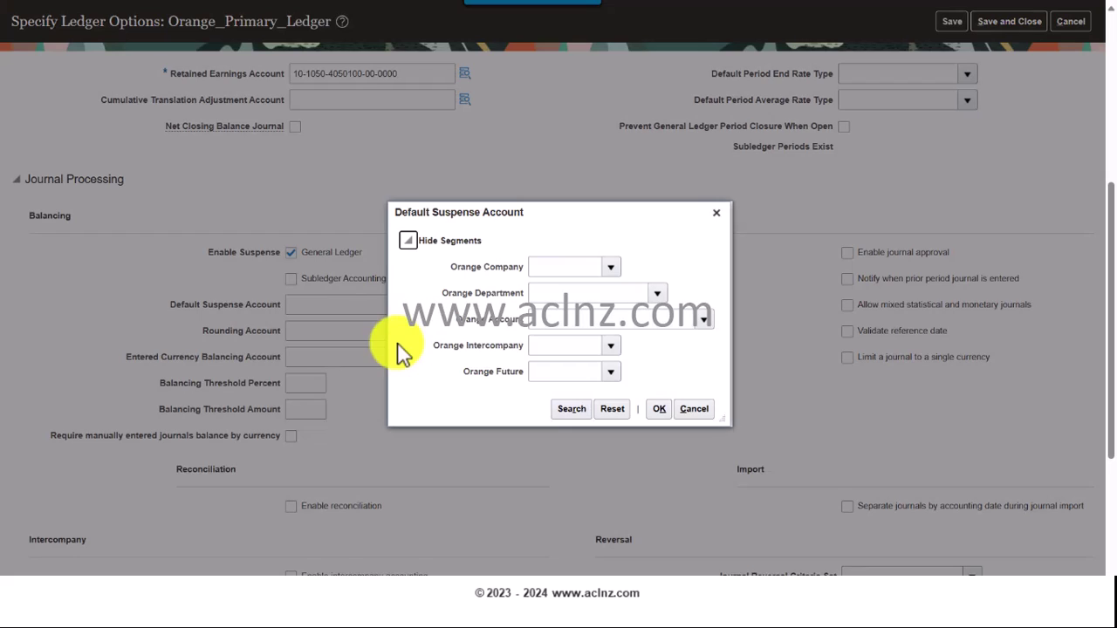
pyautogui.click(615, 270)
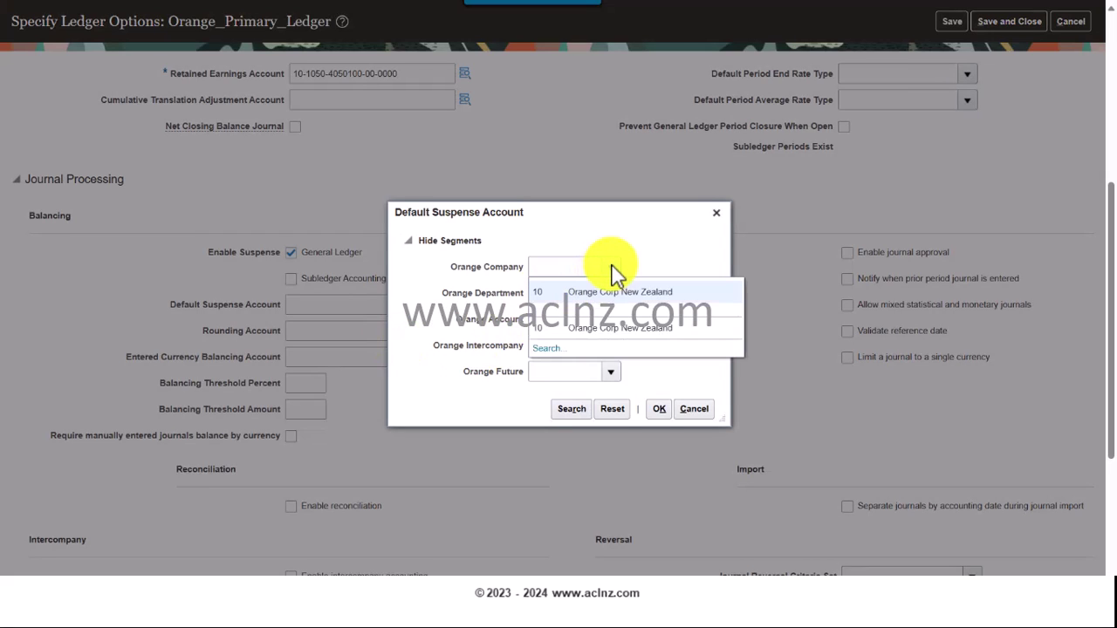
pyautogui.write('10')
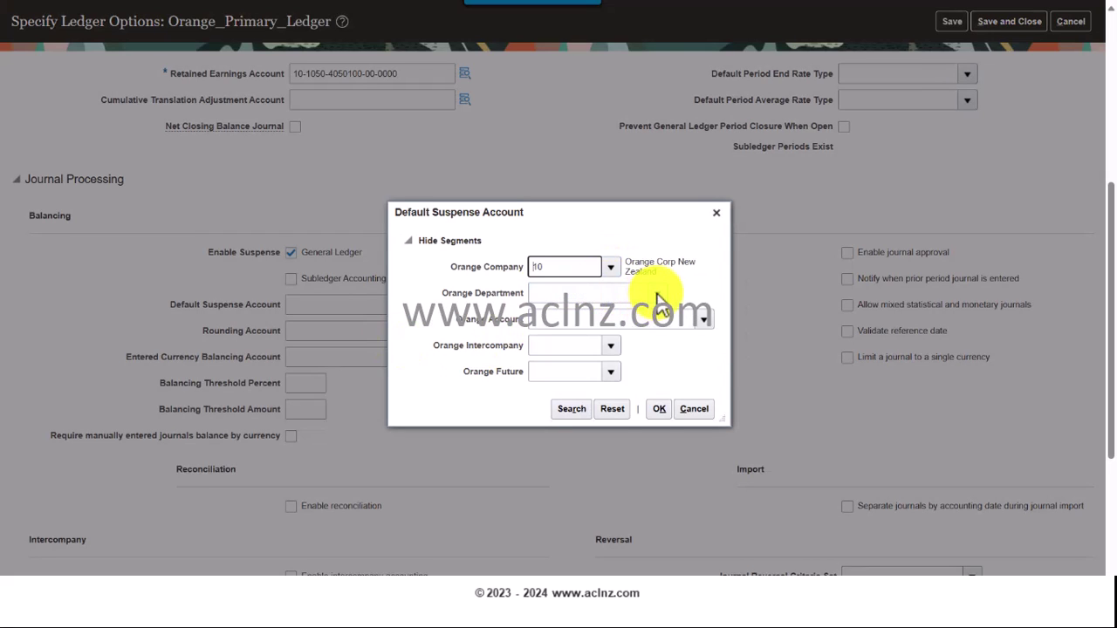
pyautogui.click(658, 295)
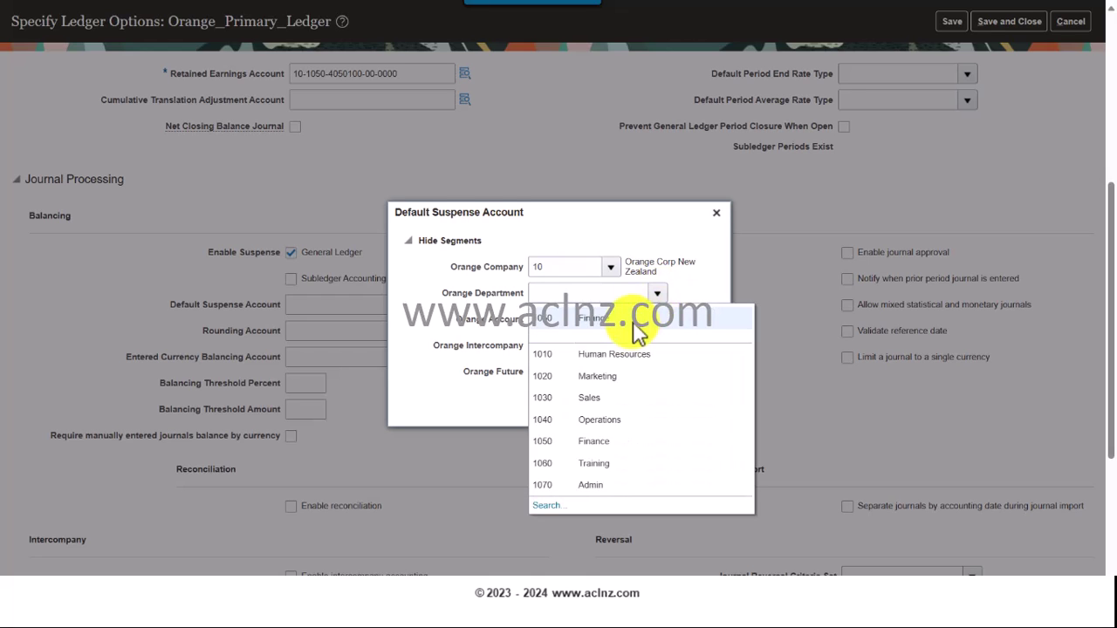
pyautogui.write('1050')
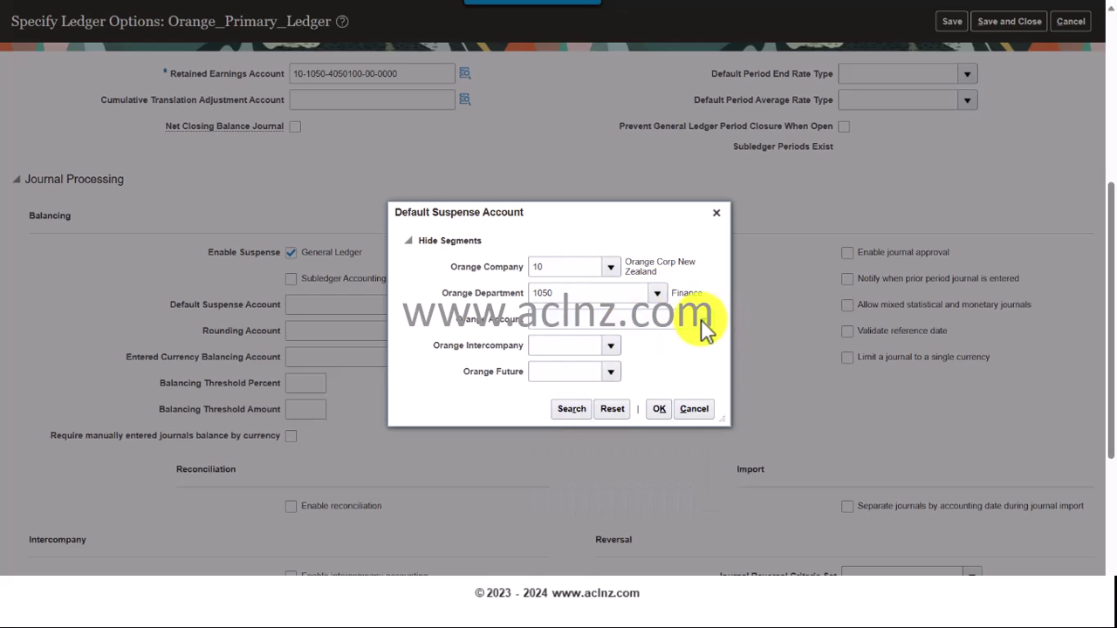
# Complete the Default Suspense Account with suspense payments account 3030441, intercompany 00 and future 0000
pyautogui.click(703, 320)
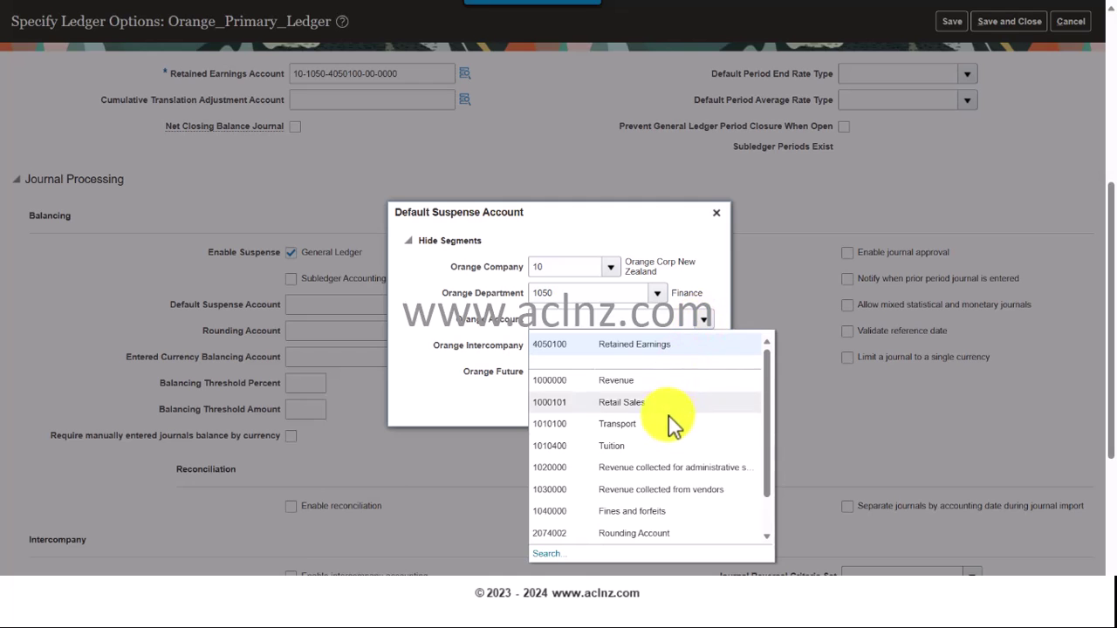
pyautogui.scroll(-2, 679, 428)
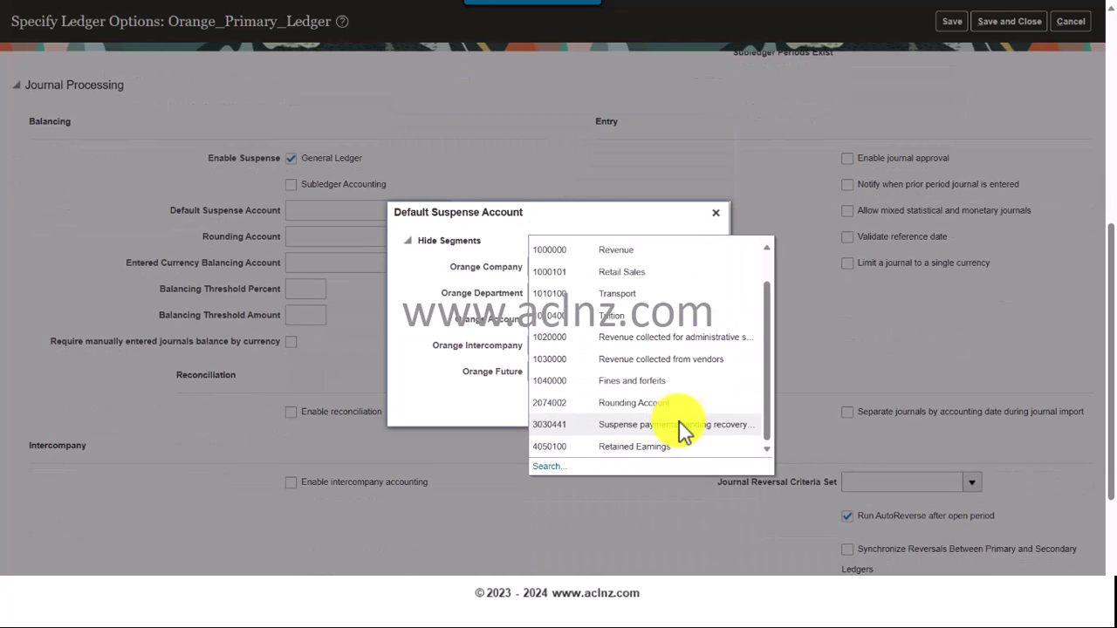
pyautogui.click(677, 425)
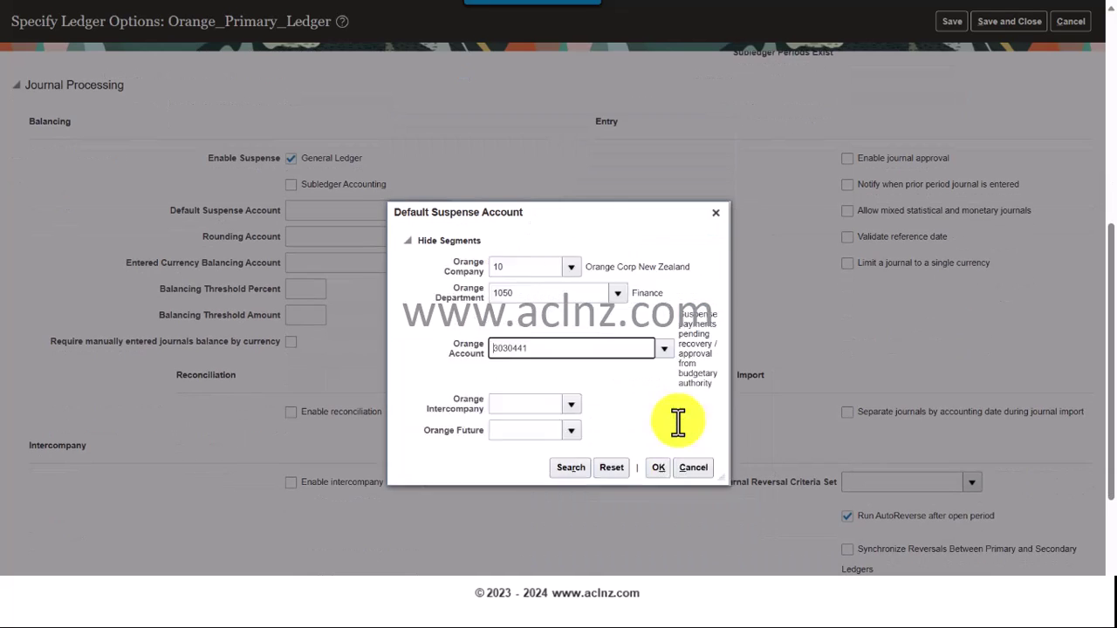
pyautogui.click(564, 376)
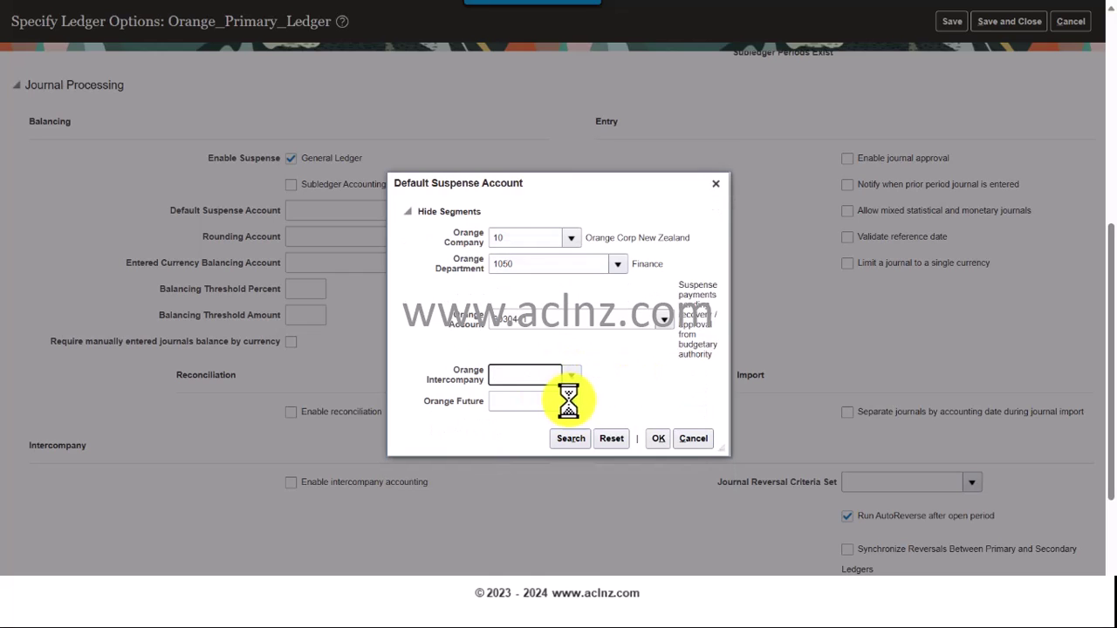
pyautogui.click(568, 401)
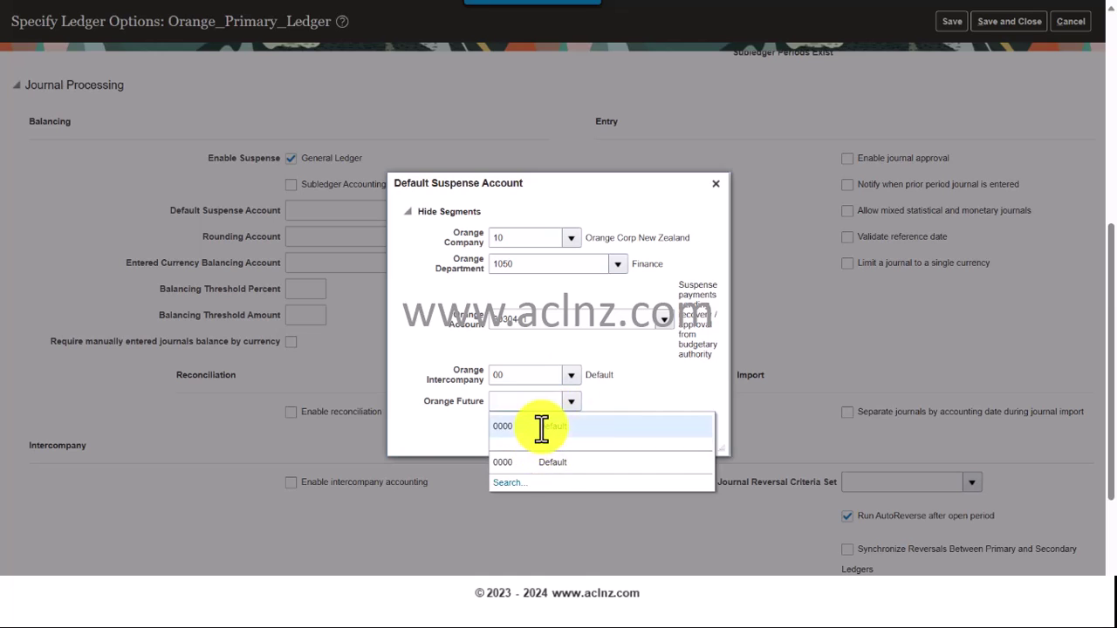
pyautogui.click(541, 426)
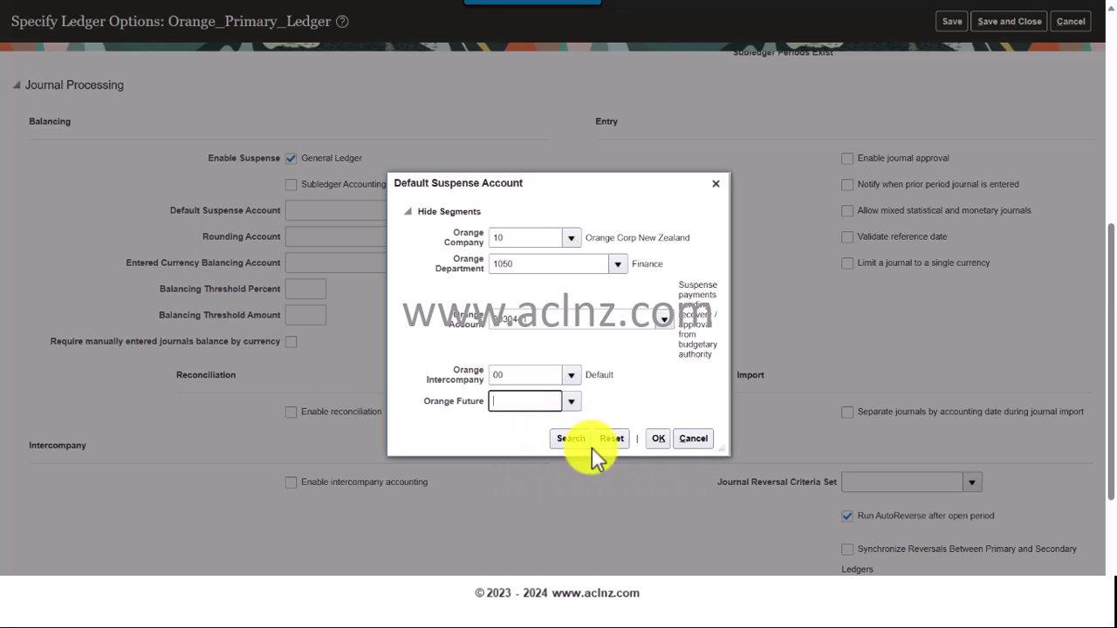
pyautogui.click(664, 441)
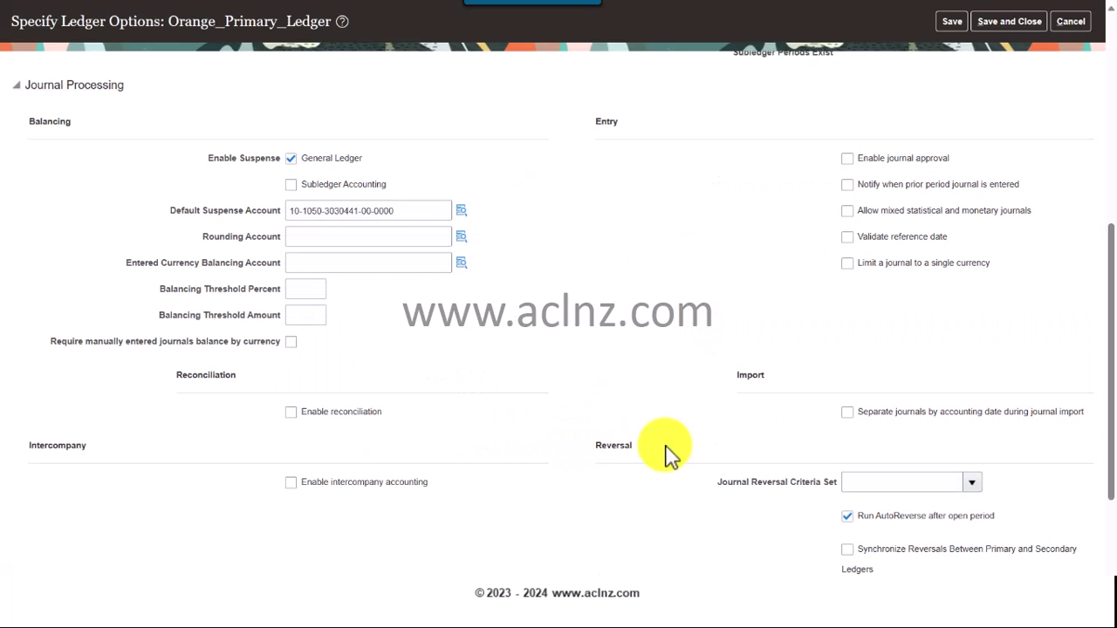
# Open the Rounding Account segments and set the company to 10 and the department to 1050 Finance
pyautogui.click(362, 240)
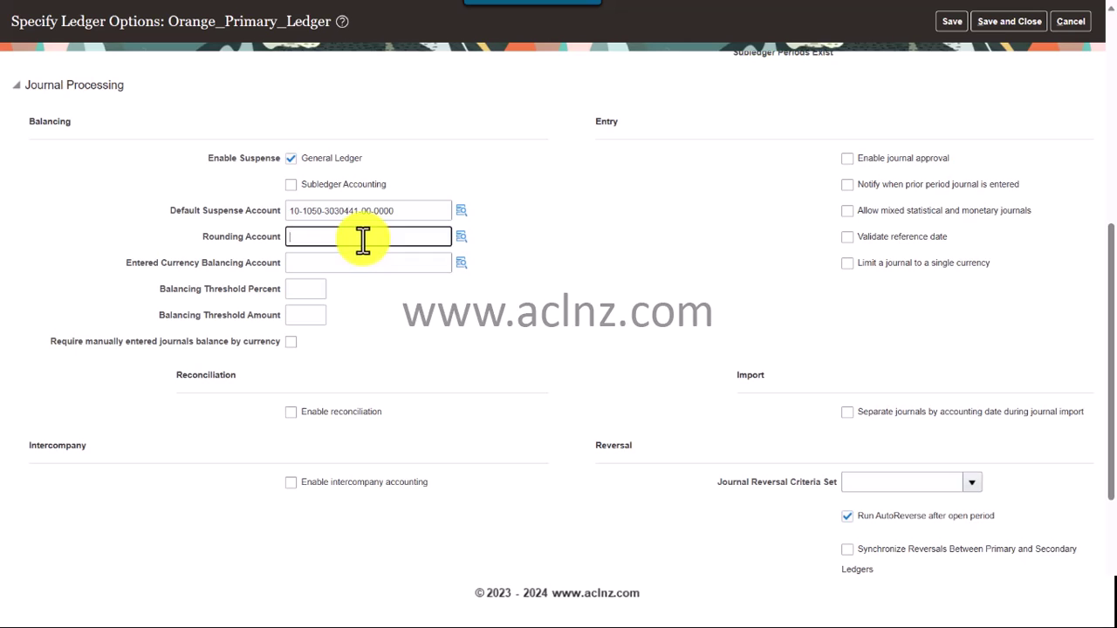
pyautogui.click(463, 247)
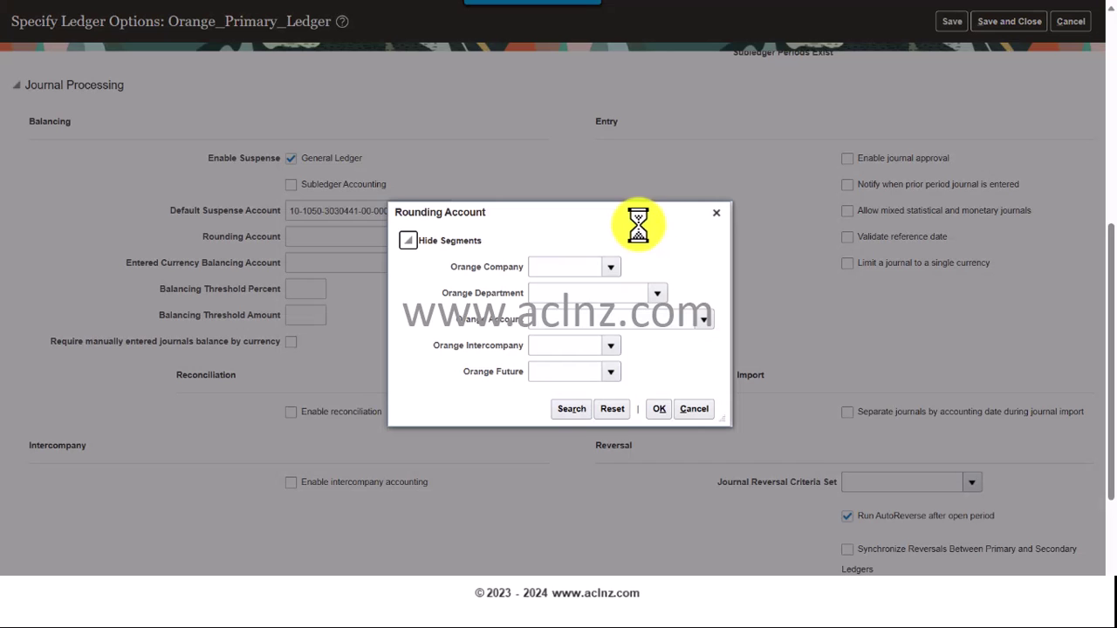
pyautogui.click(613, 269)
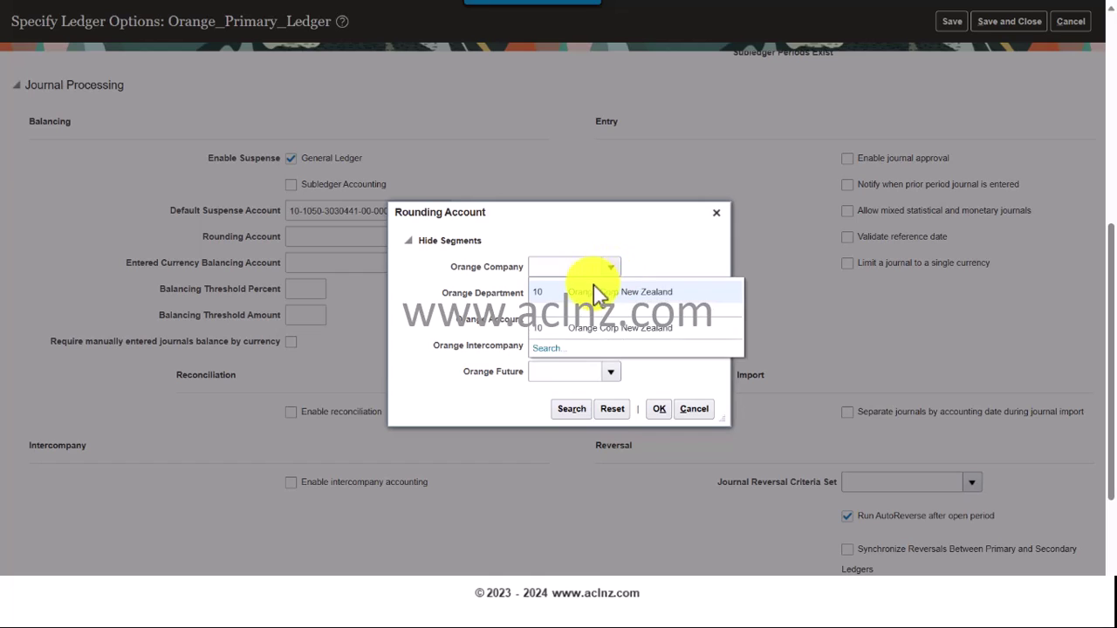
pyautogui.click(590, 293)
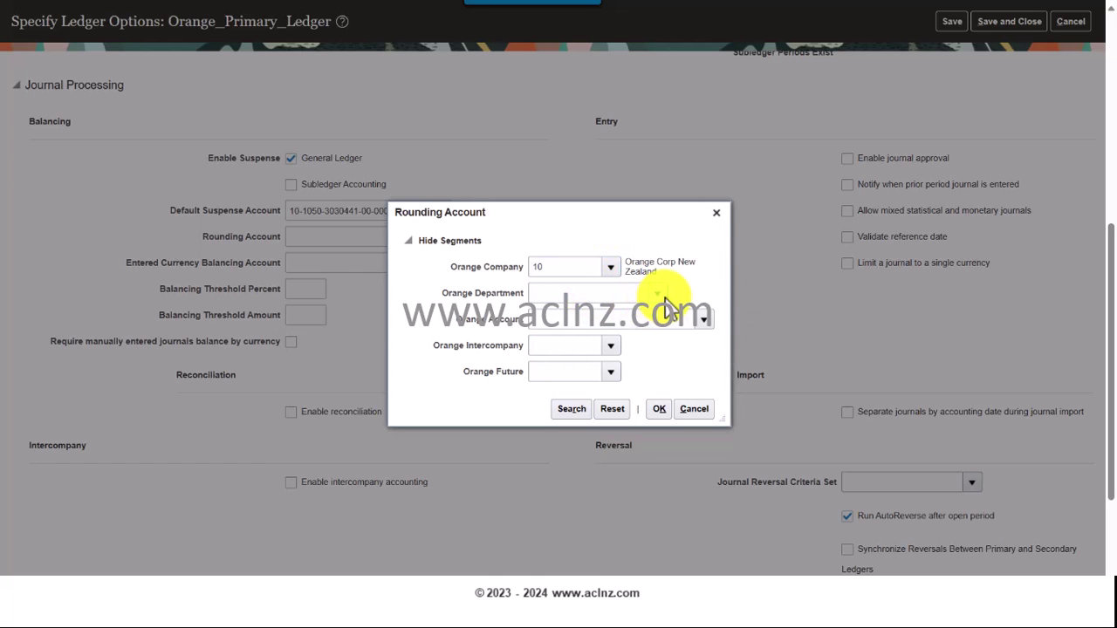
pyautogui.click(660, 295)
pyautogui.click(637, 317)
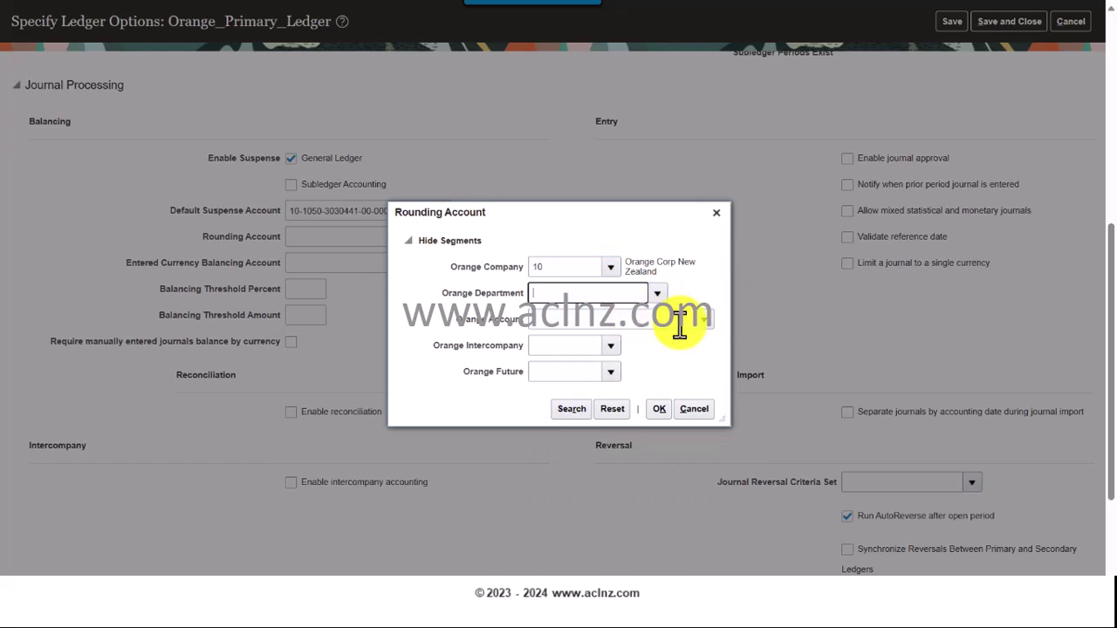
# Complete the Rounding Account with account 2074002, intercompany 00 and future 0000
pyautogui.click(705, 320)
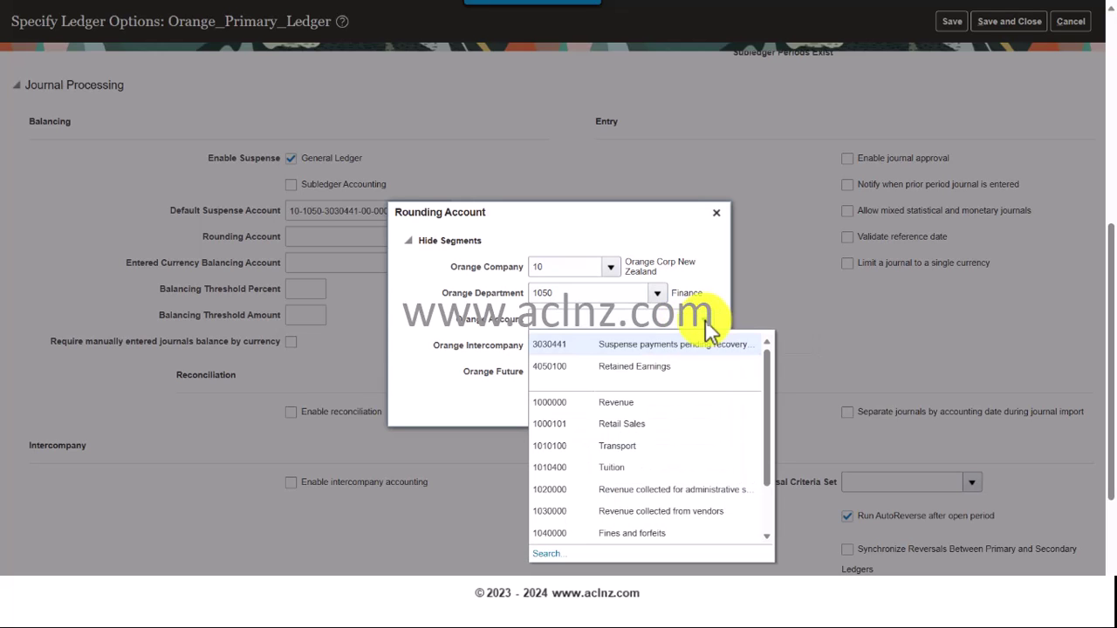
pyautogui.scroll(-2, 673, 445)
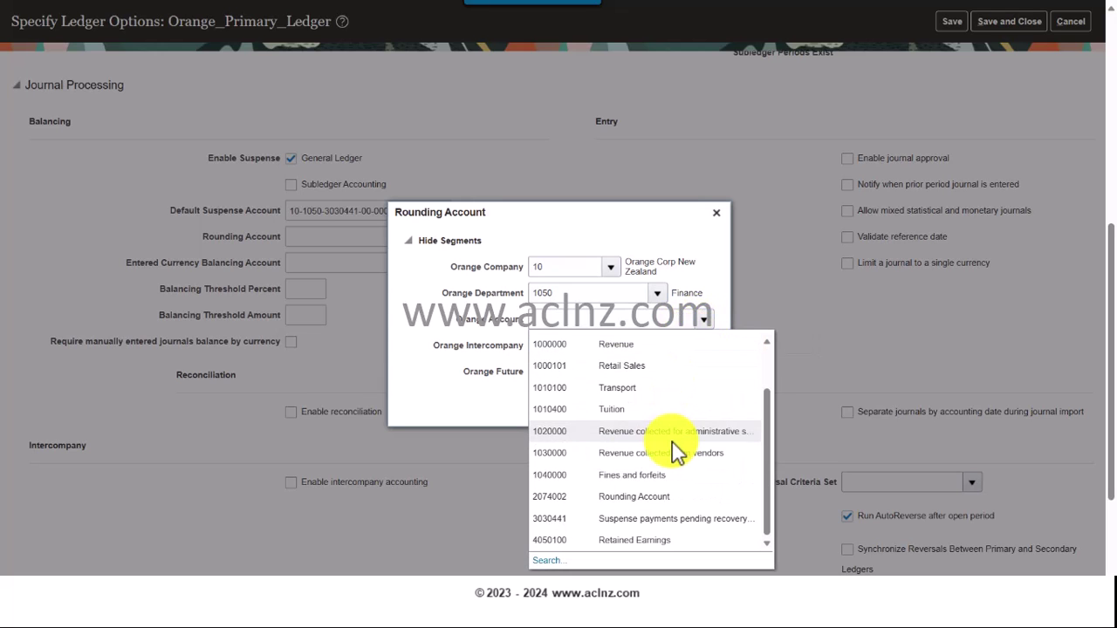
pyautogui.scroll(-2, 674, 486)
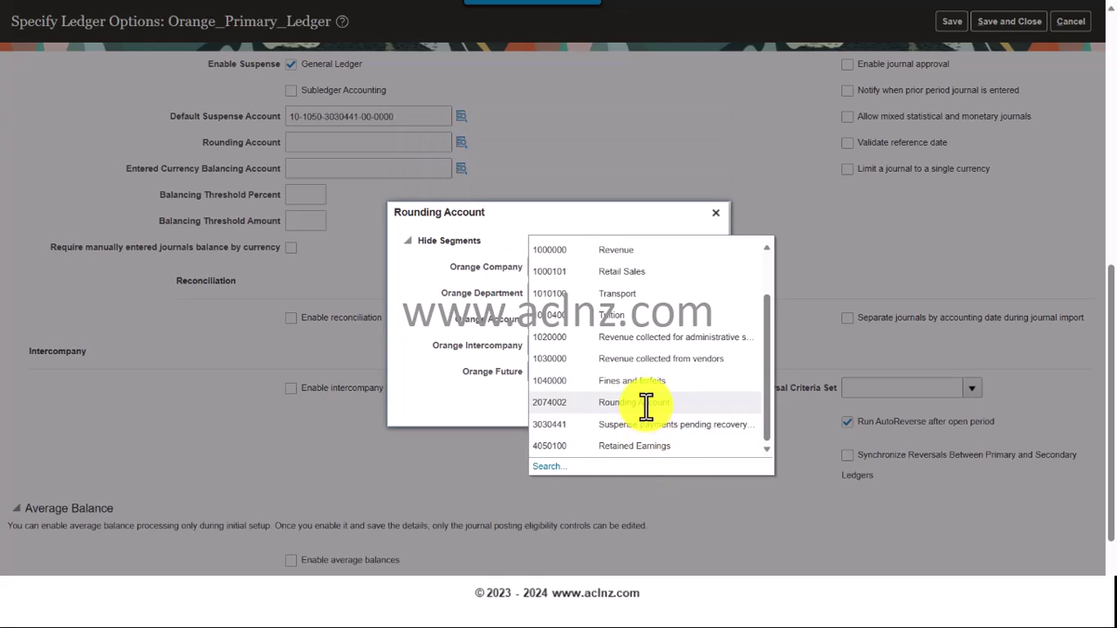
pyautogui.click(644, 404)
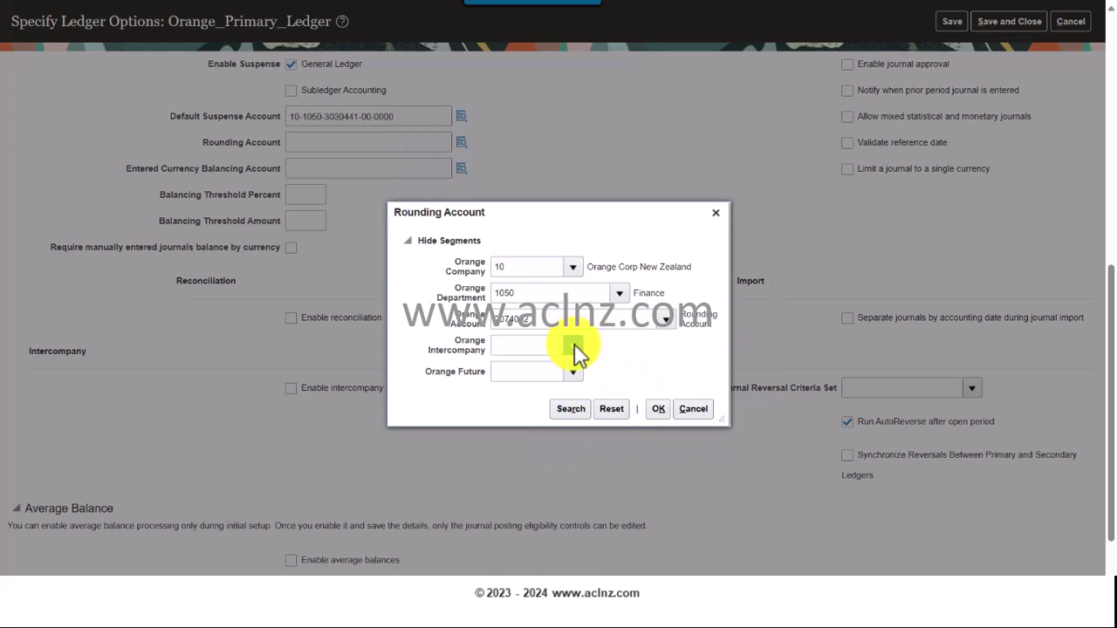
pyautogui.click(574, 344)
pyautogui.click(544, 372)
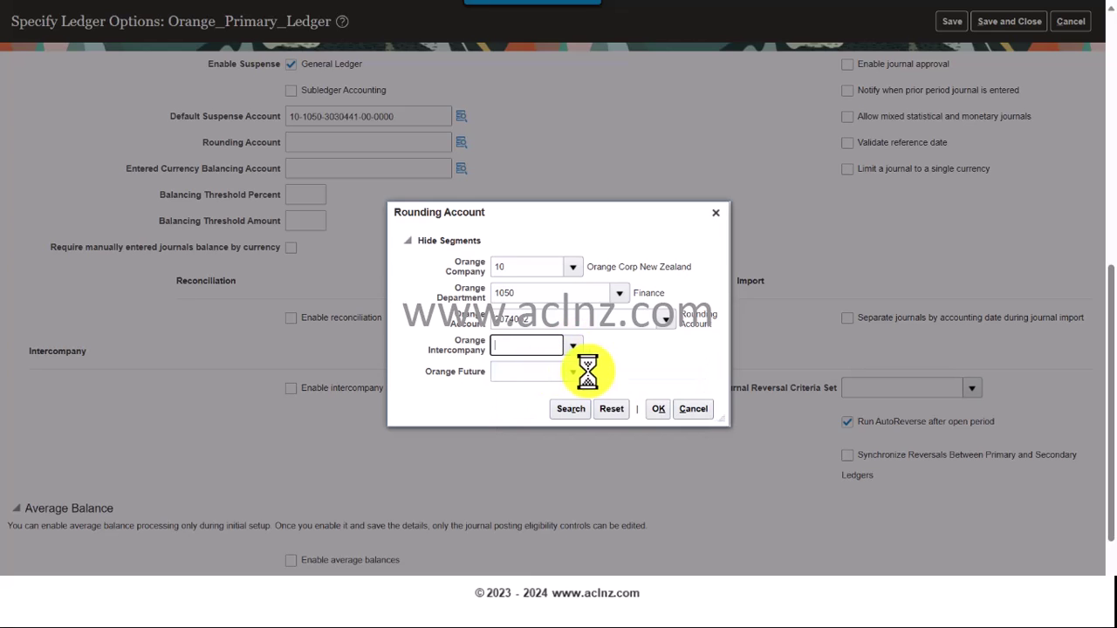
pyautogui.click(573, 375)
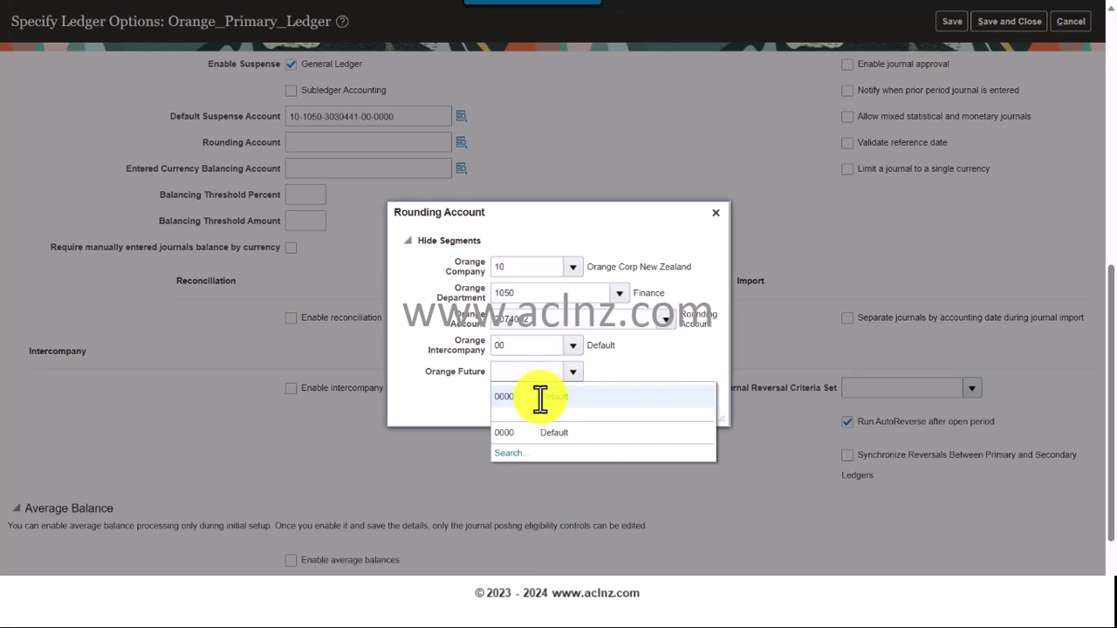
pyautogui.click(541, 393)
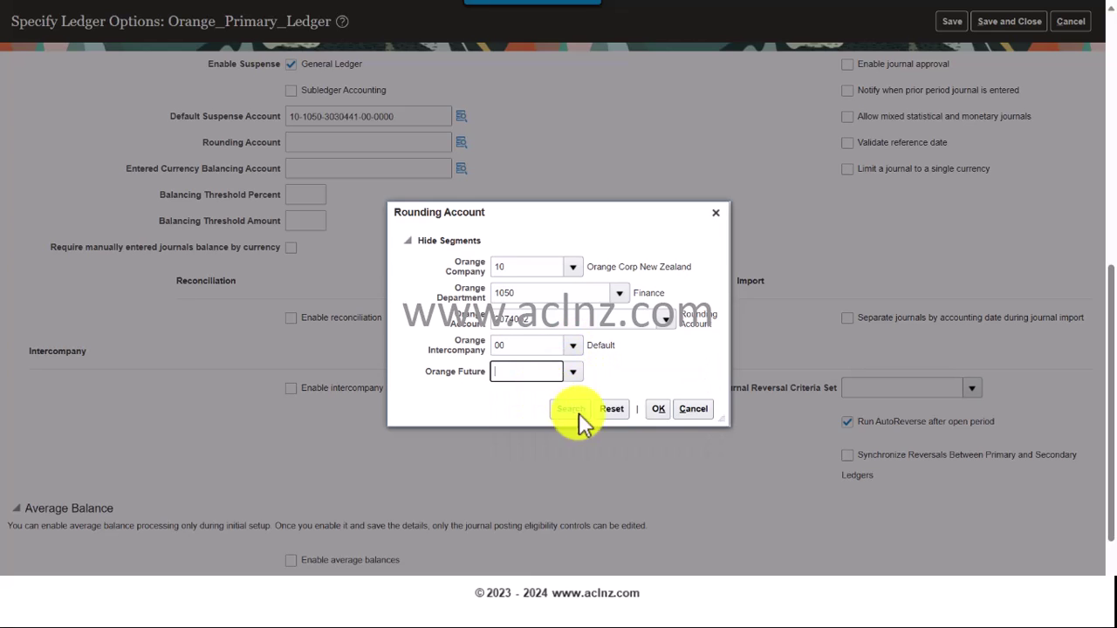
pyautogui.click(659, 409)
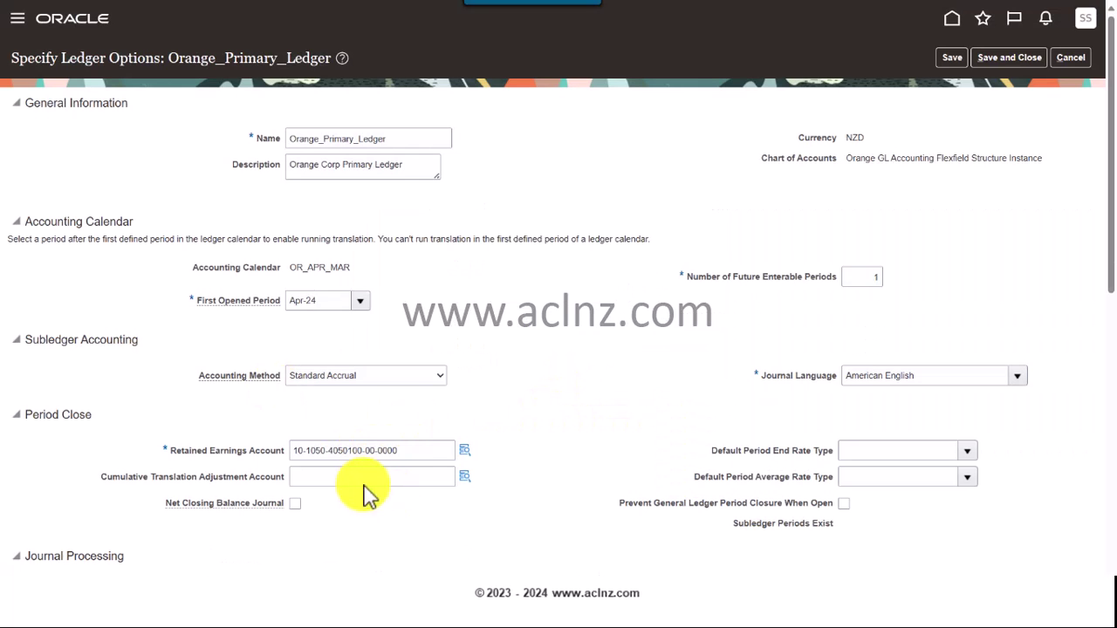
# Open the Entered Currency Balancing Account segments and set the company to 10 and the department to 1050 Finance
pyautogui.scroll(-3, 540, 486)
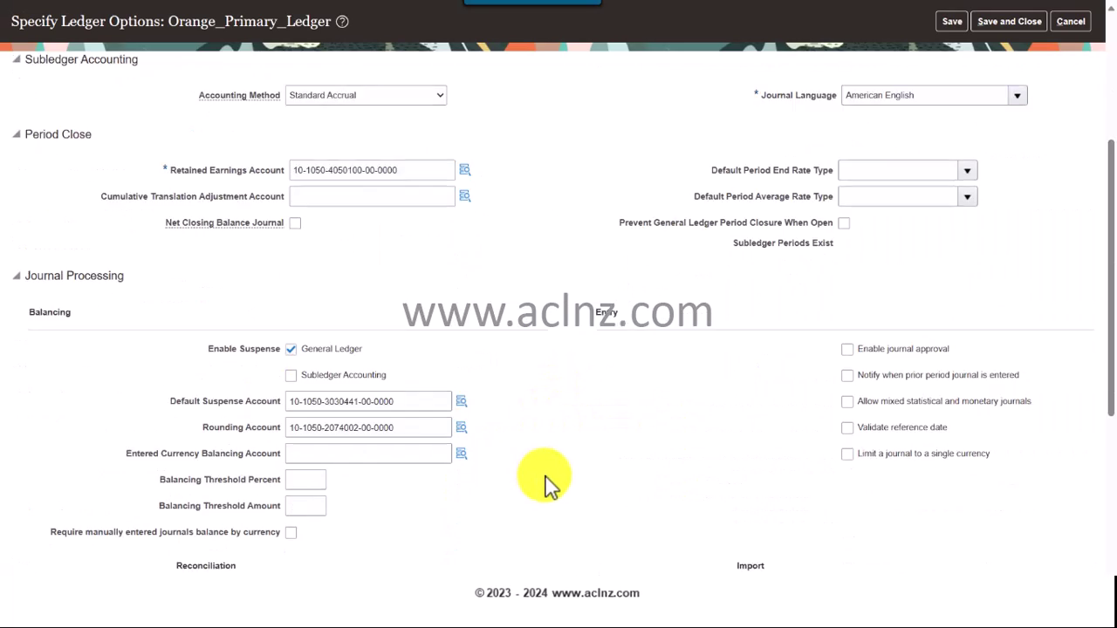
pyautogui.click(357, 447)
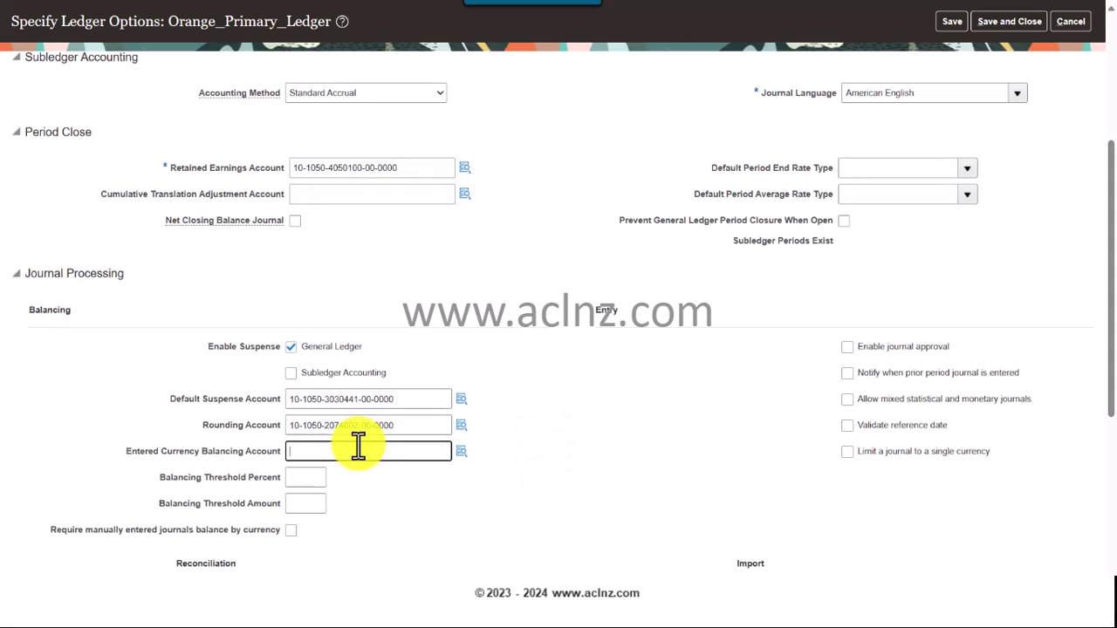
pyautogui.click(463, 452)
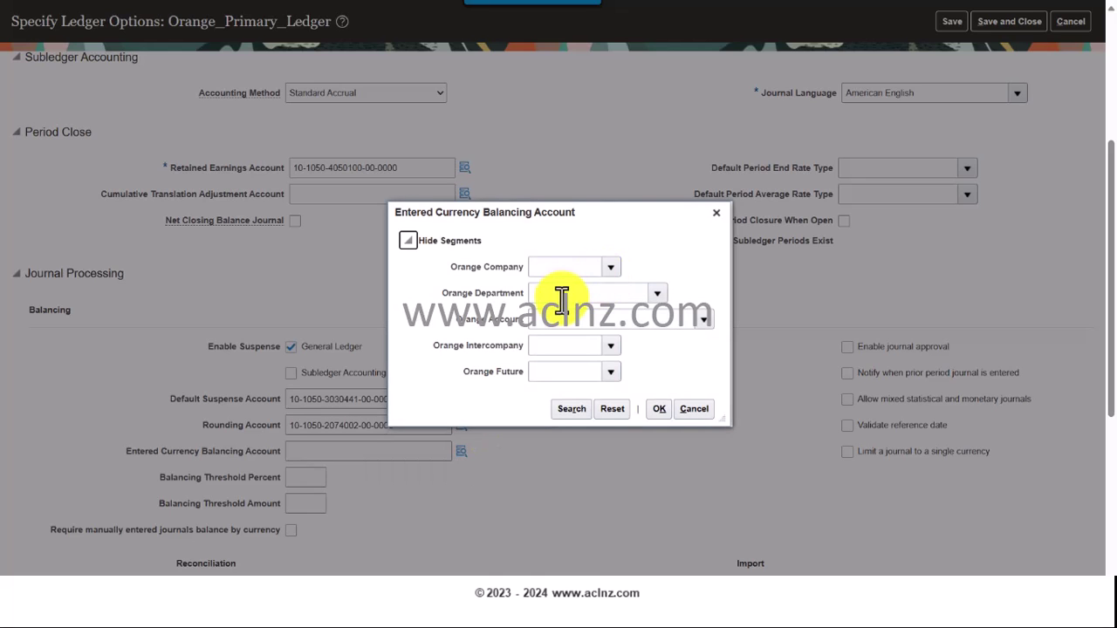
pyautogui.write('10')
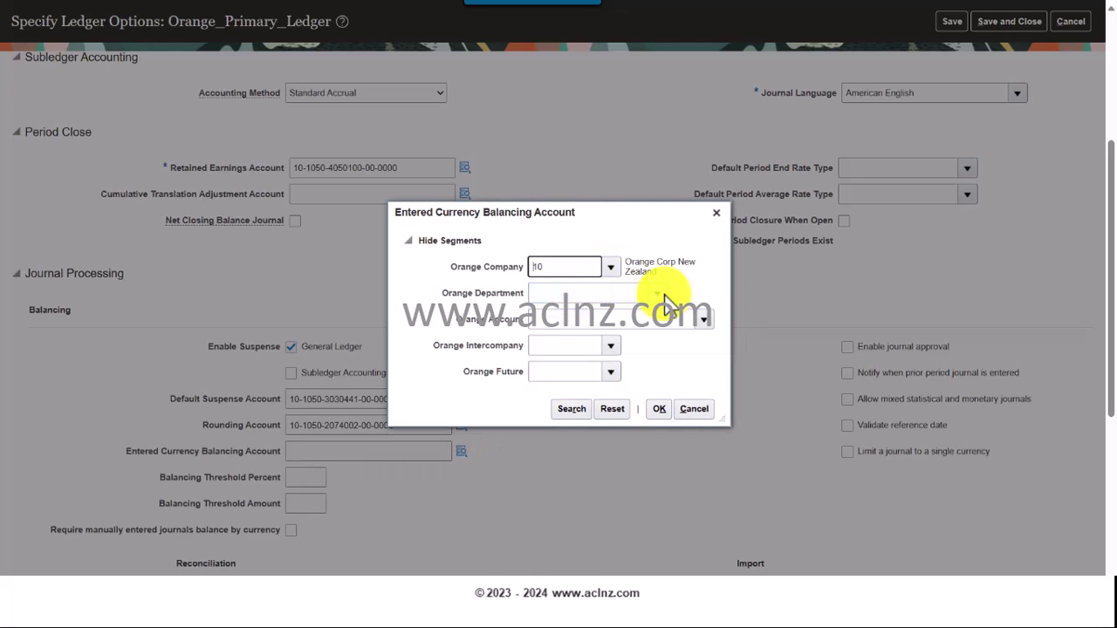
pyautogui.click(659, 294)
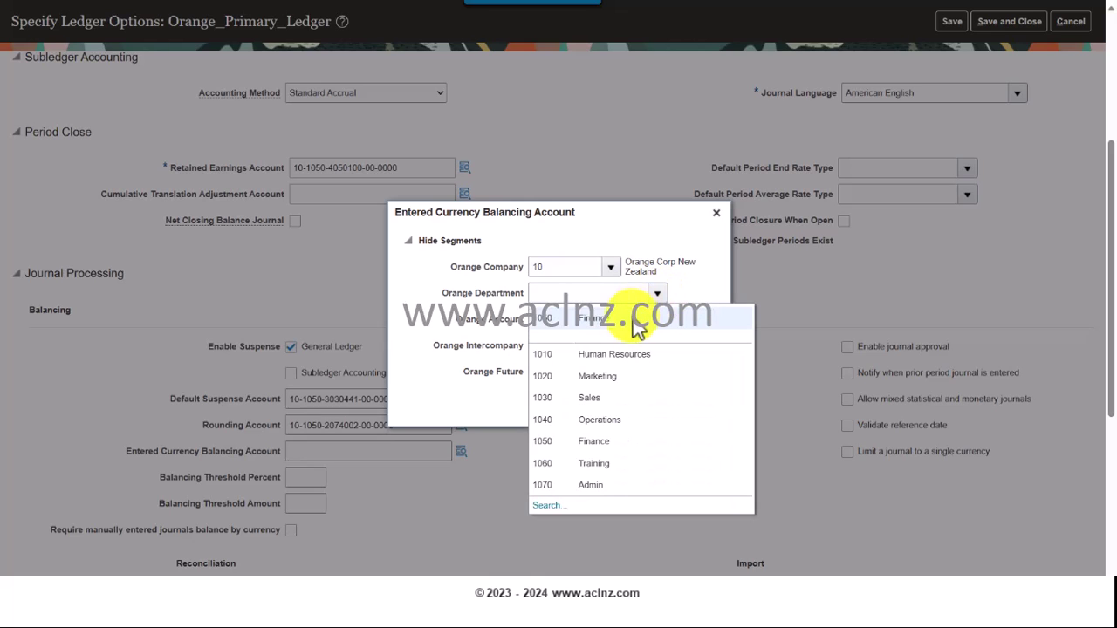
pyautogui.click(634, 320)
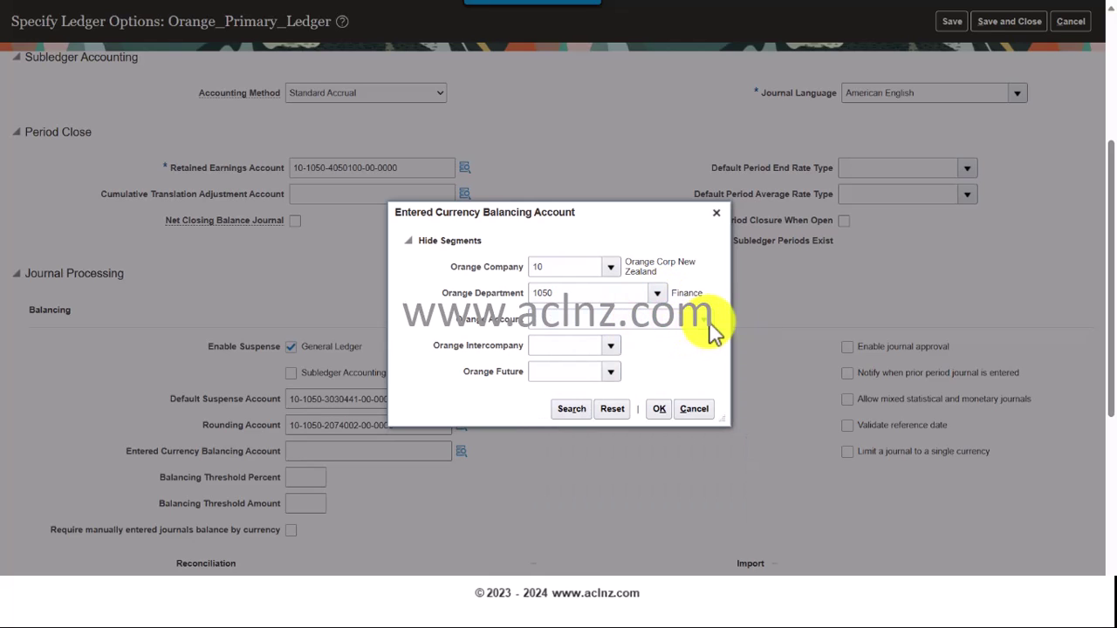
# Look through the Orange Account values for a suitable currency balancing account, and cancel the Entered Currency Balancing Account selection
pyautogui.click(708, 321)
pyautogui.scroll(-3, 718, 424)
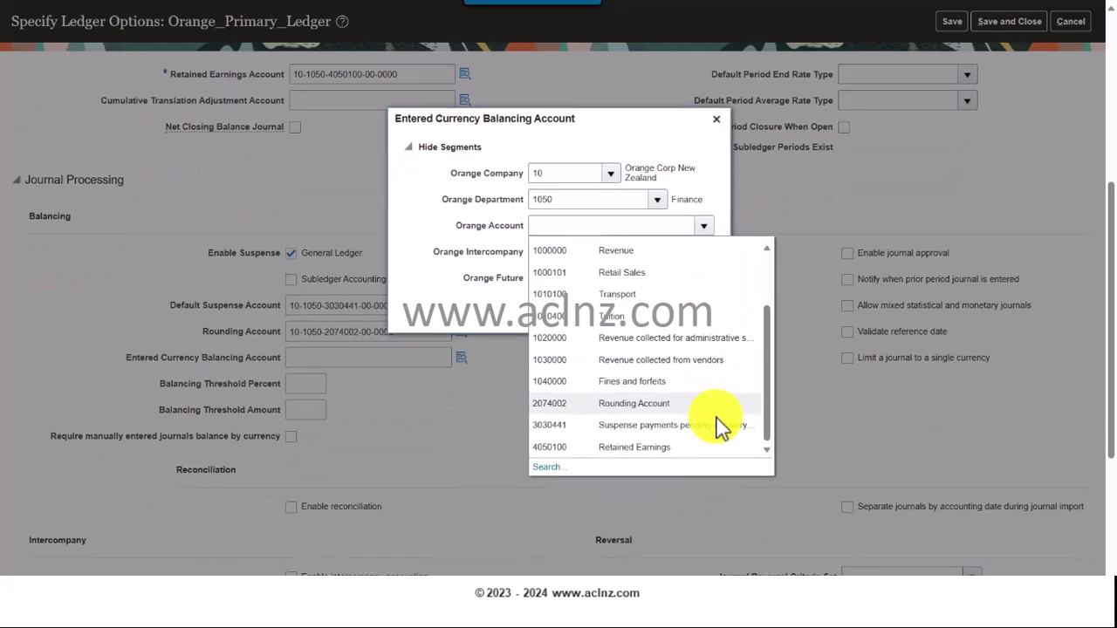
pyautogui.scroll(-1, 700, 343)
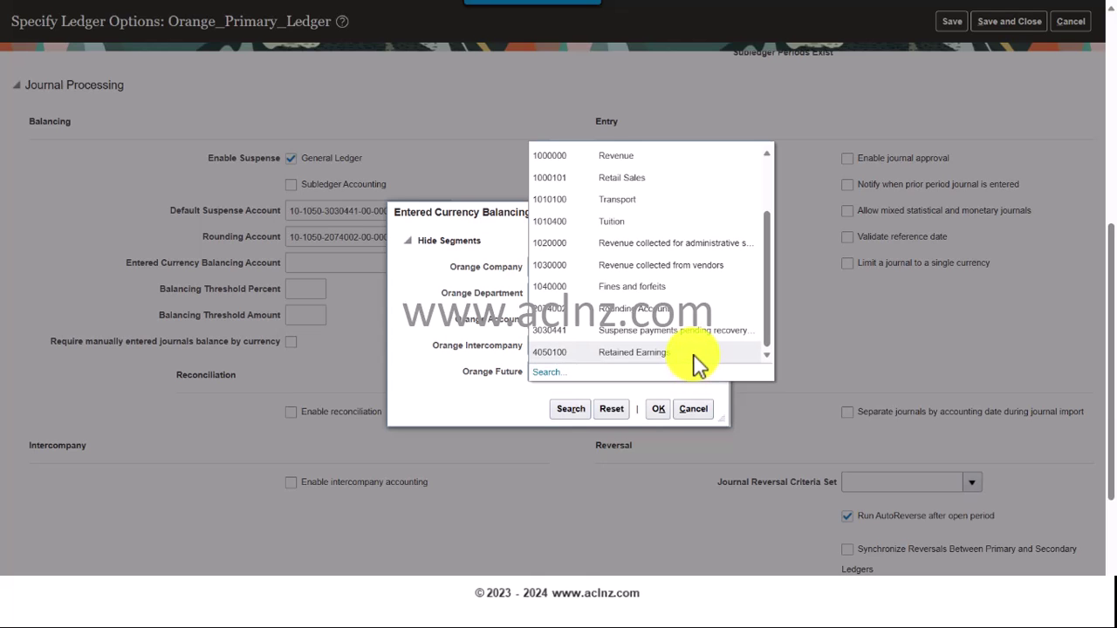
pyautogui.scroll(1, 700, 362)
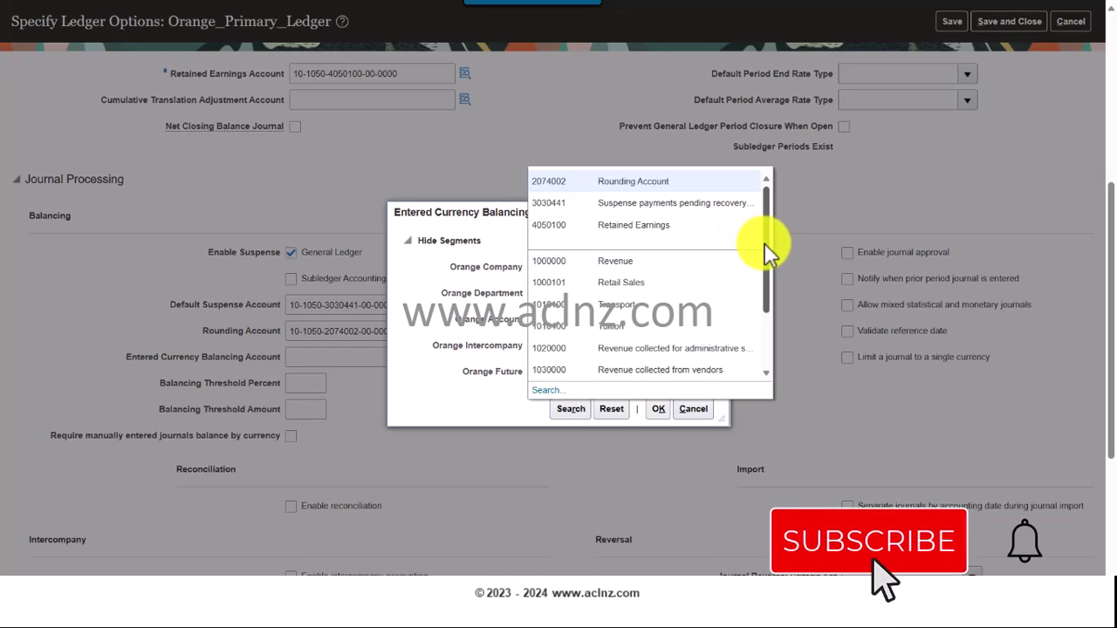
pyautogui.moveTo(768, 241); pyautogui.dragTo(770, 290)
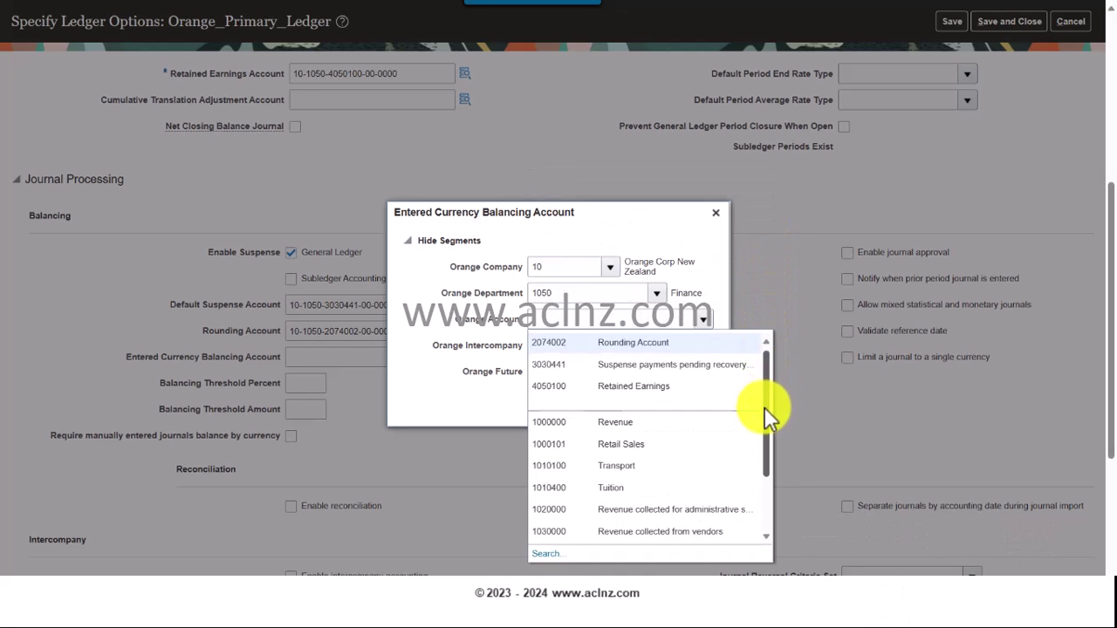
pyautogui.moveTo(765, 407); pyautogui.dragTo(765, 463)
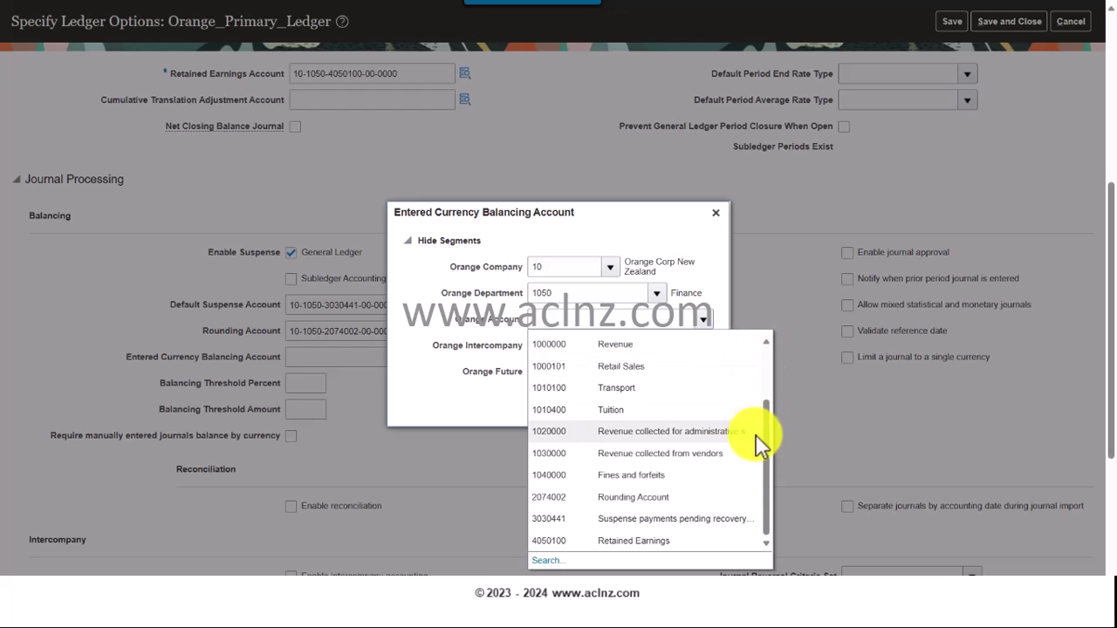
pyautogui.click(546, 563)
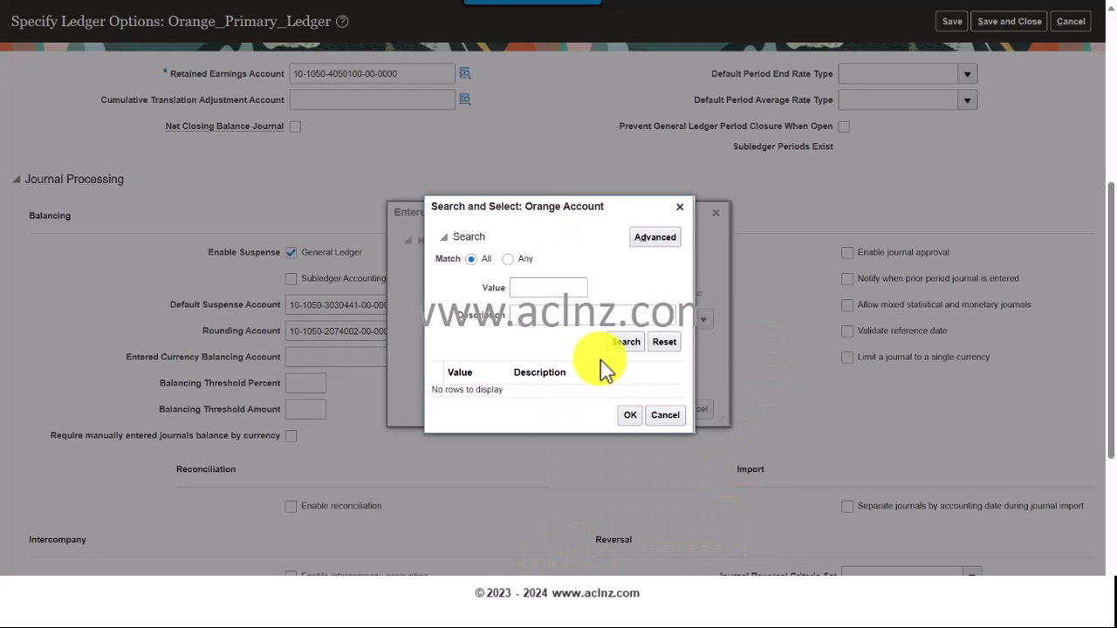
pyautogui.click(627, 343)
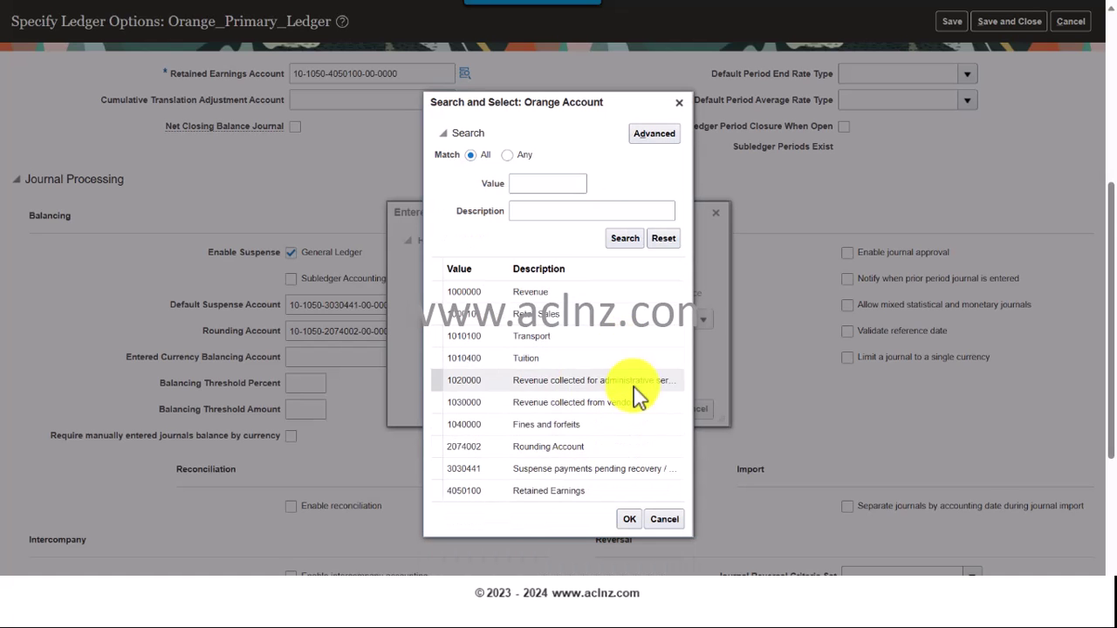
pyautogui.click(657, 515)
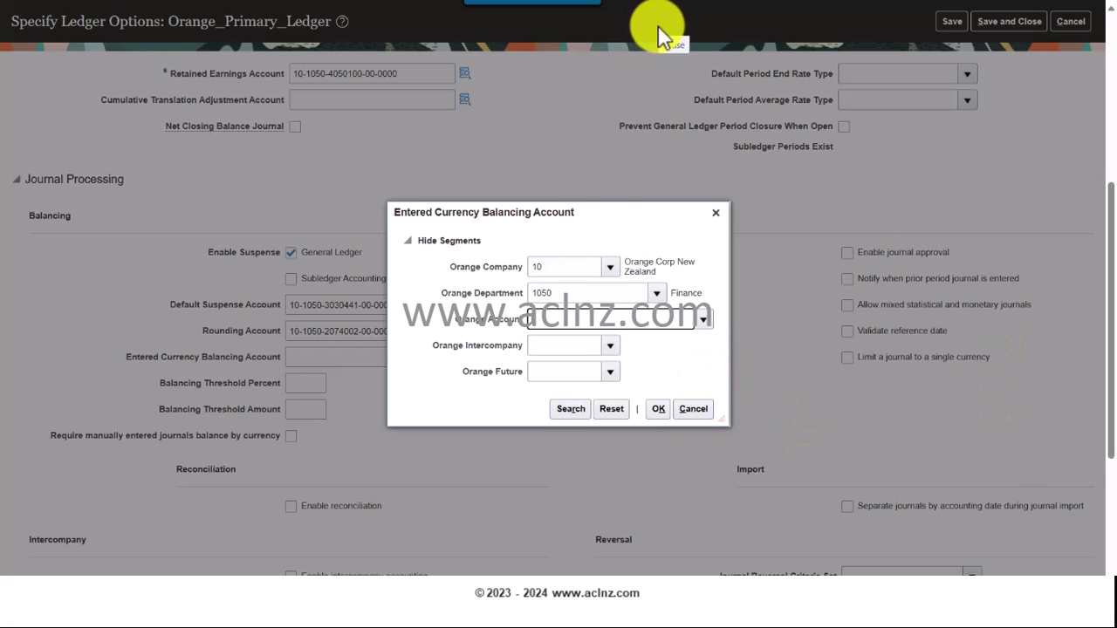
pyautogui.press('Escape')
# Set accounting and document sequencing by Ledger, and enforce document sequencing for Payables and Receivables
pyautogui.scroll(-1, 716, 200)
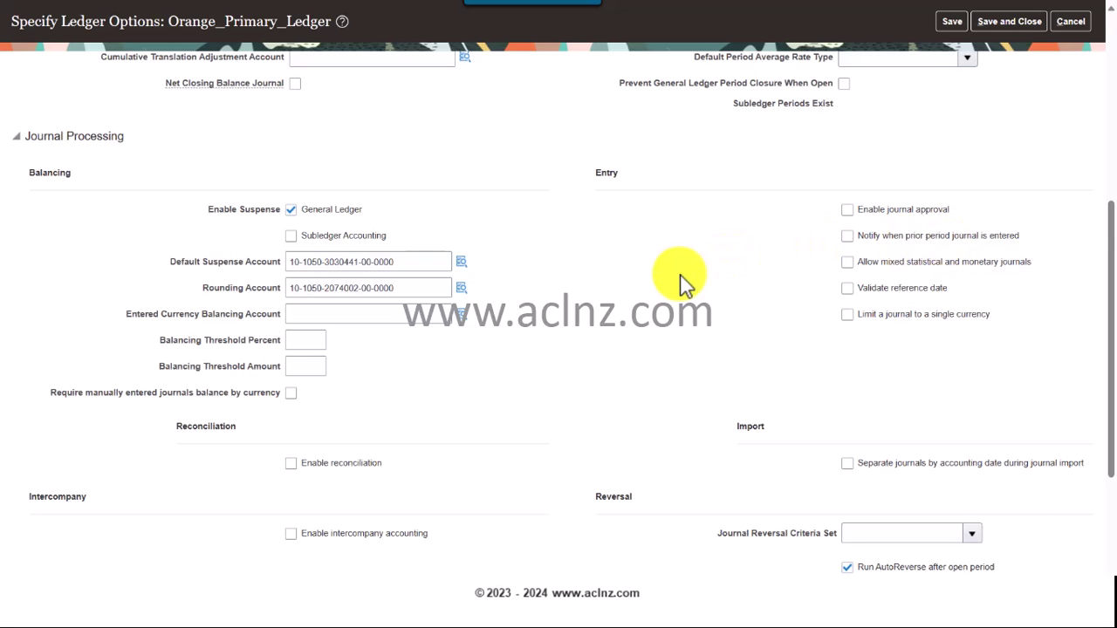
pyautogui.scroll(-2, 685, 284)
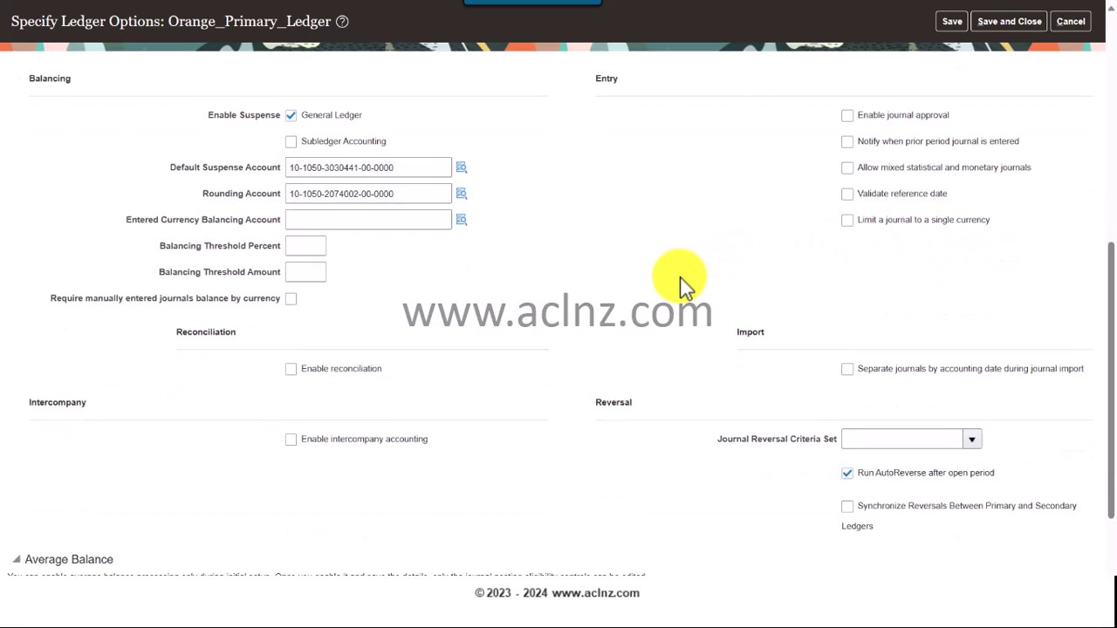
pyautogui.scroll(-2, 686, 284)
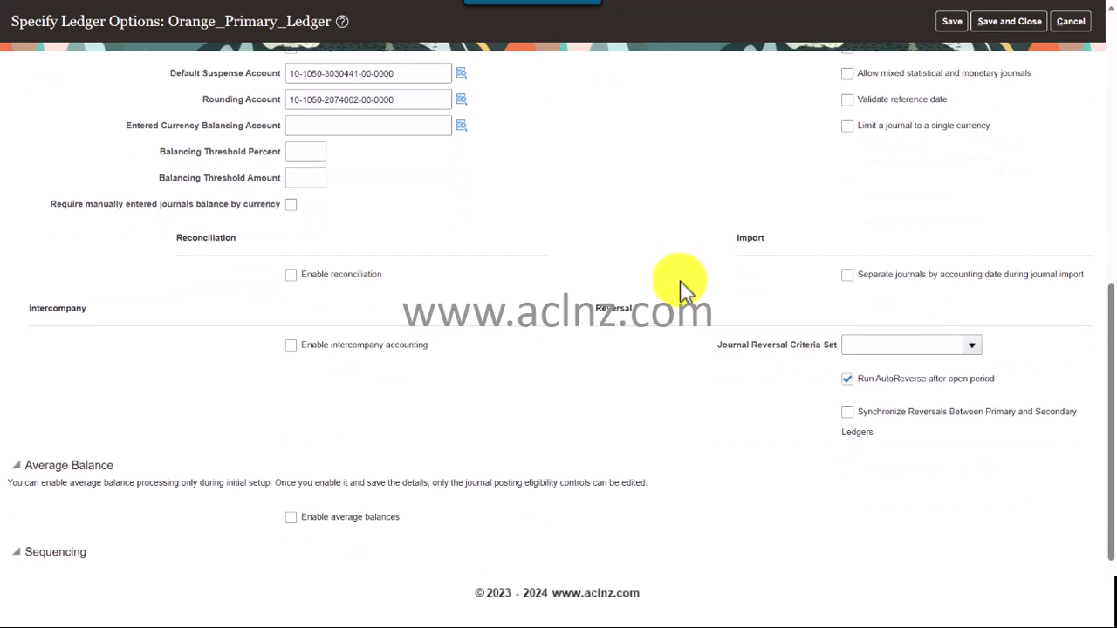
pyautogui.scroll(-2, 685, 283)
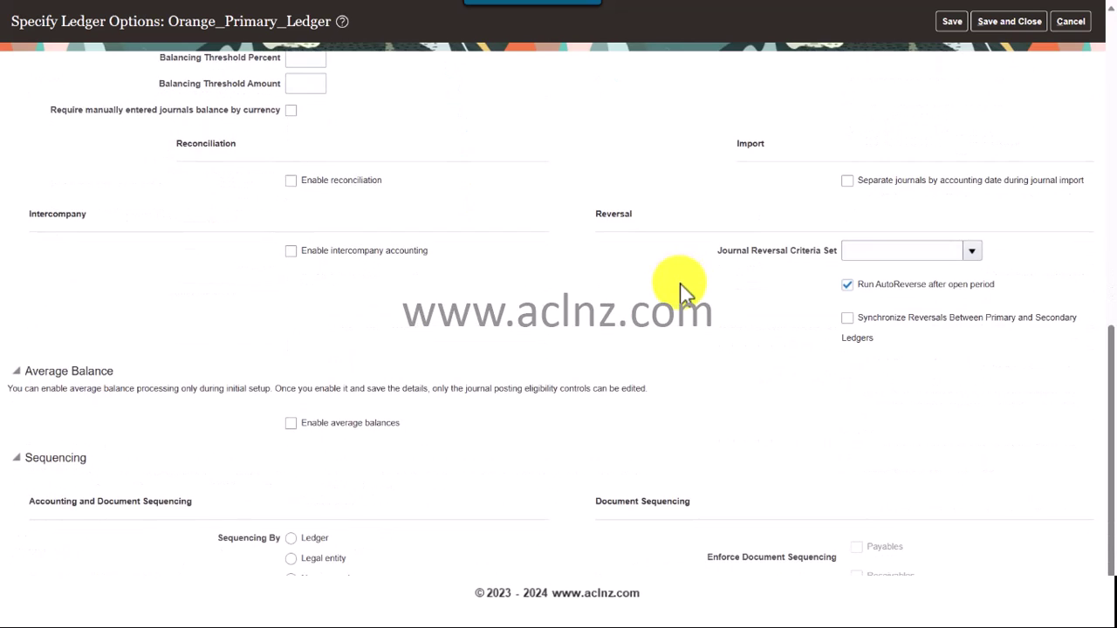
pyautogui.scroll(-2, 685, 288)
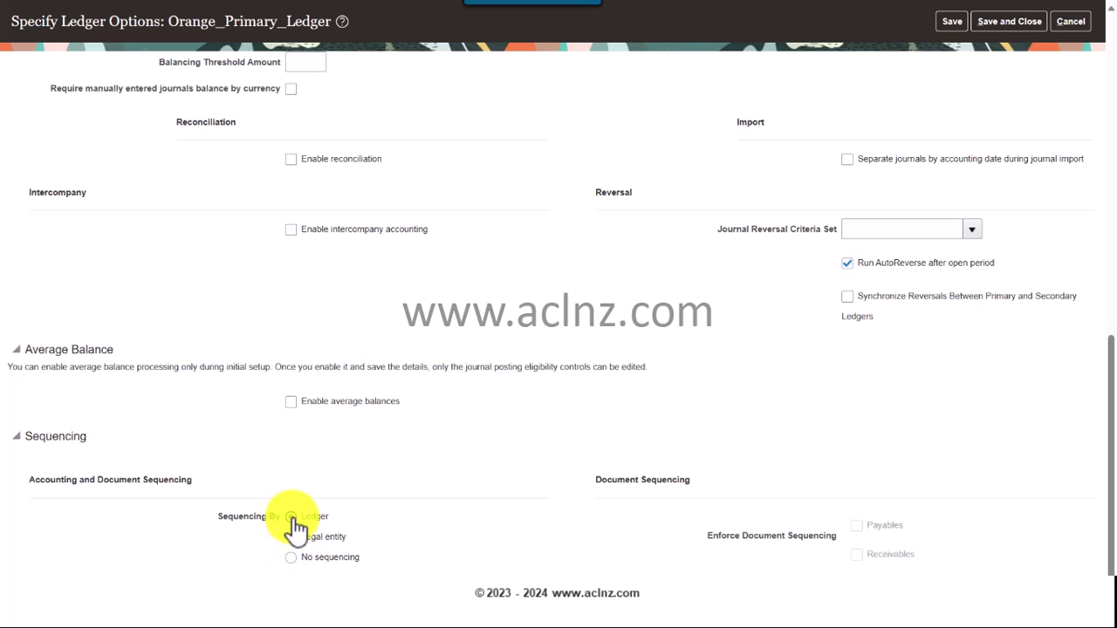
pyautogui.click(291, 517)
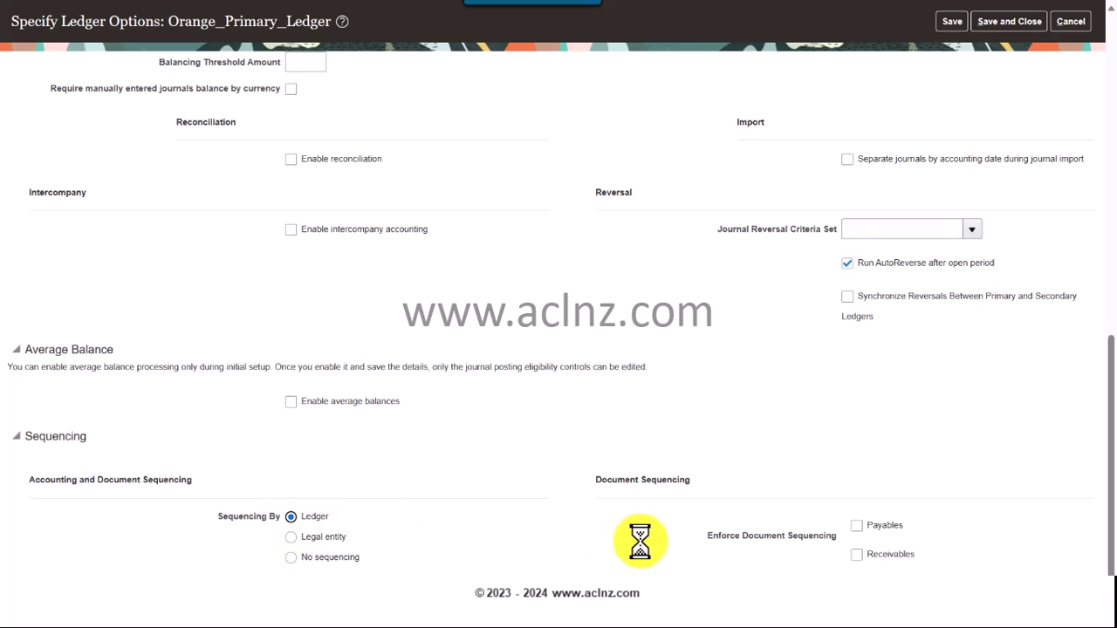
pyautogui.click(857, 526)
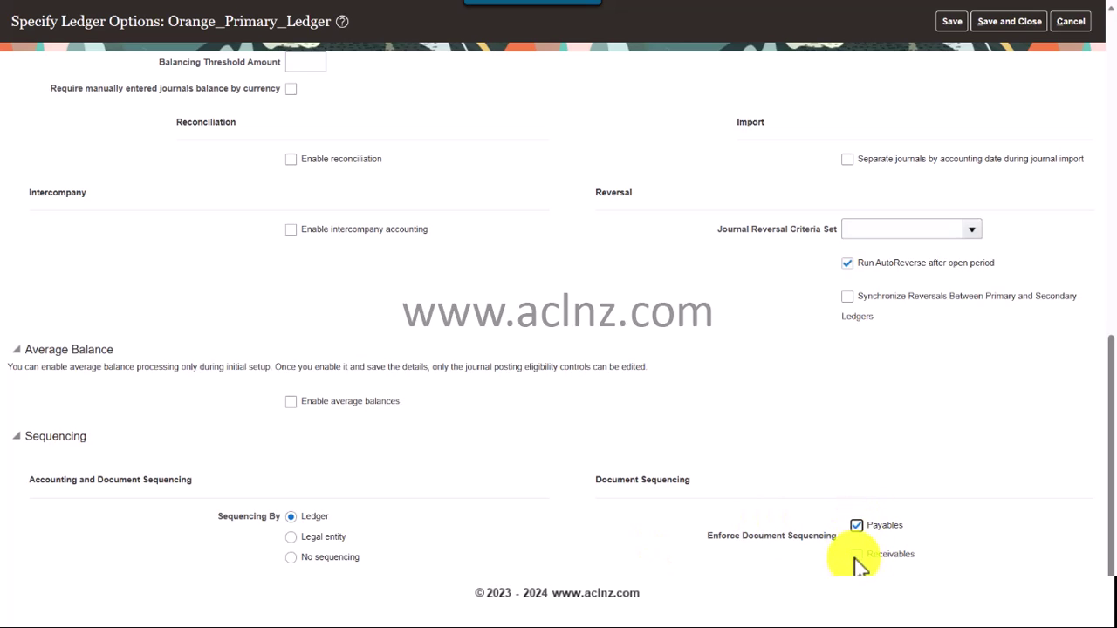
pyautogui.click(857, 556)
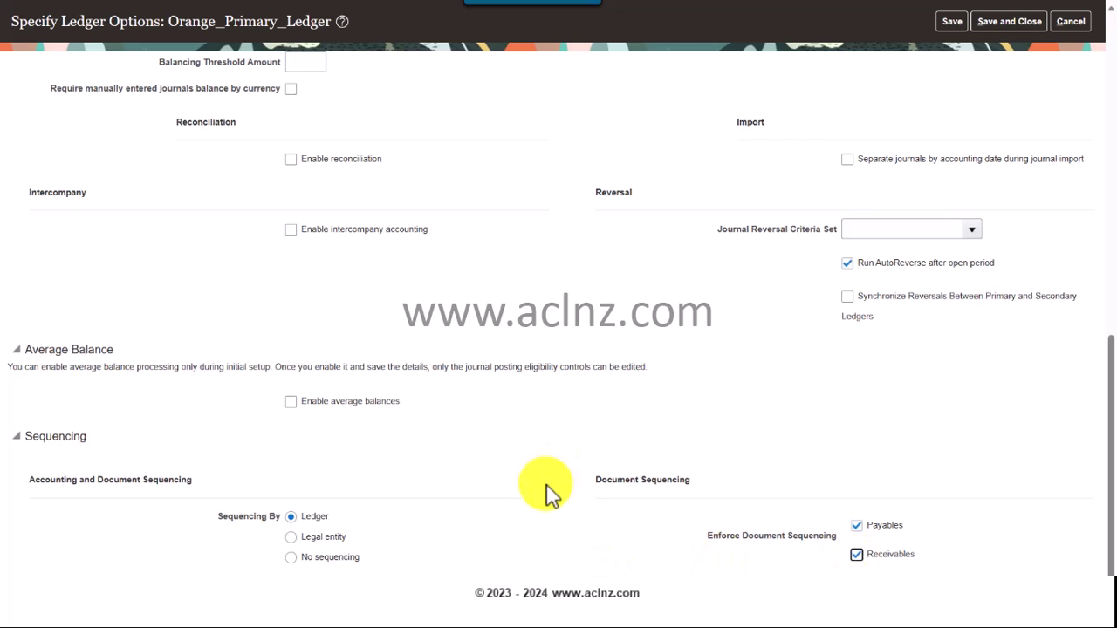
# Try to save and close the ledger options
pyautogui.scroll(10, 546, 493)
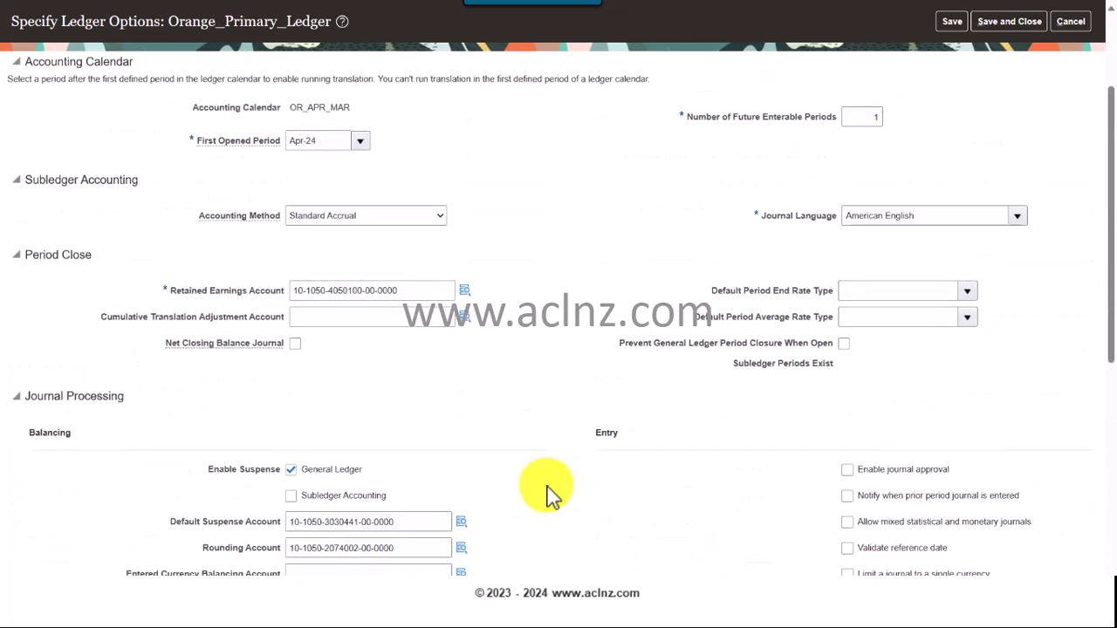
pyautogui.scroll(3, 546, 493)
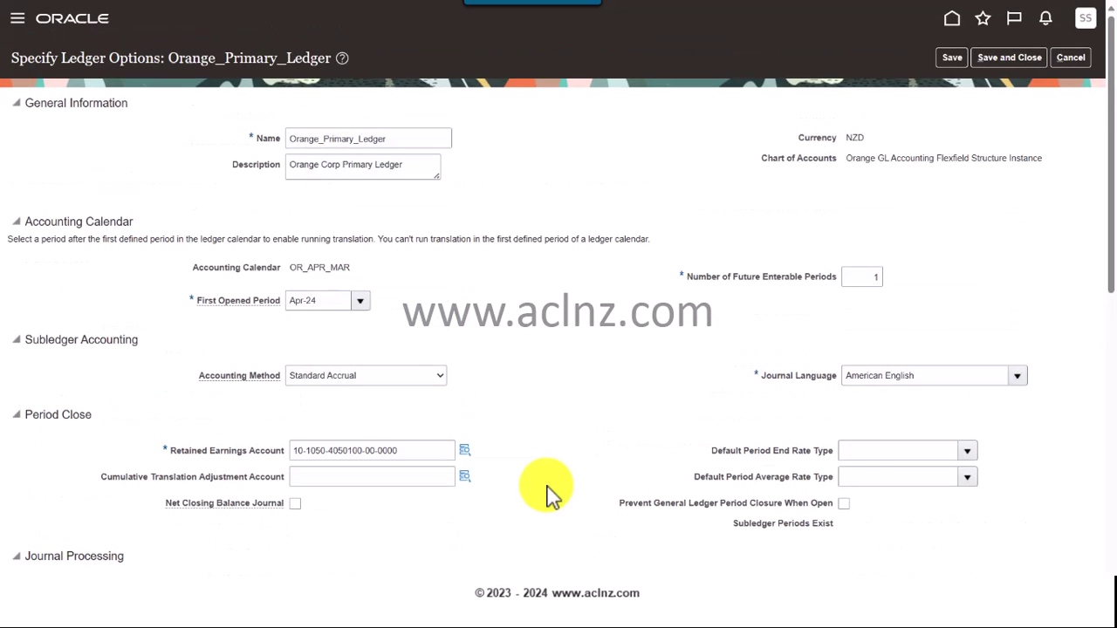
pyautogui.click(1010, 58)
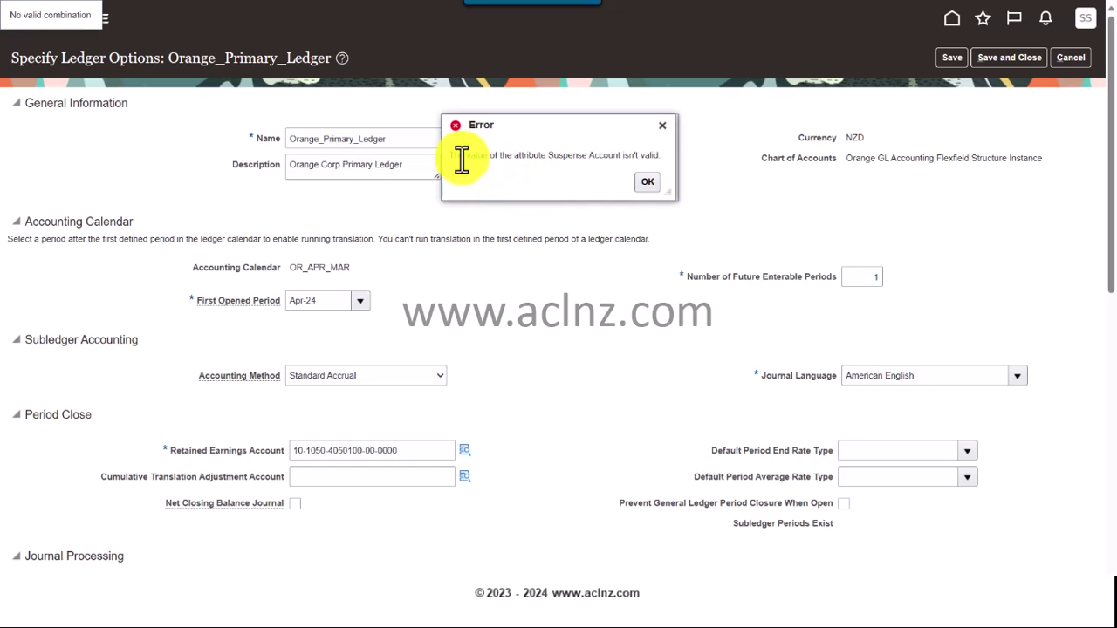
pyautogui.click(648, 183)
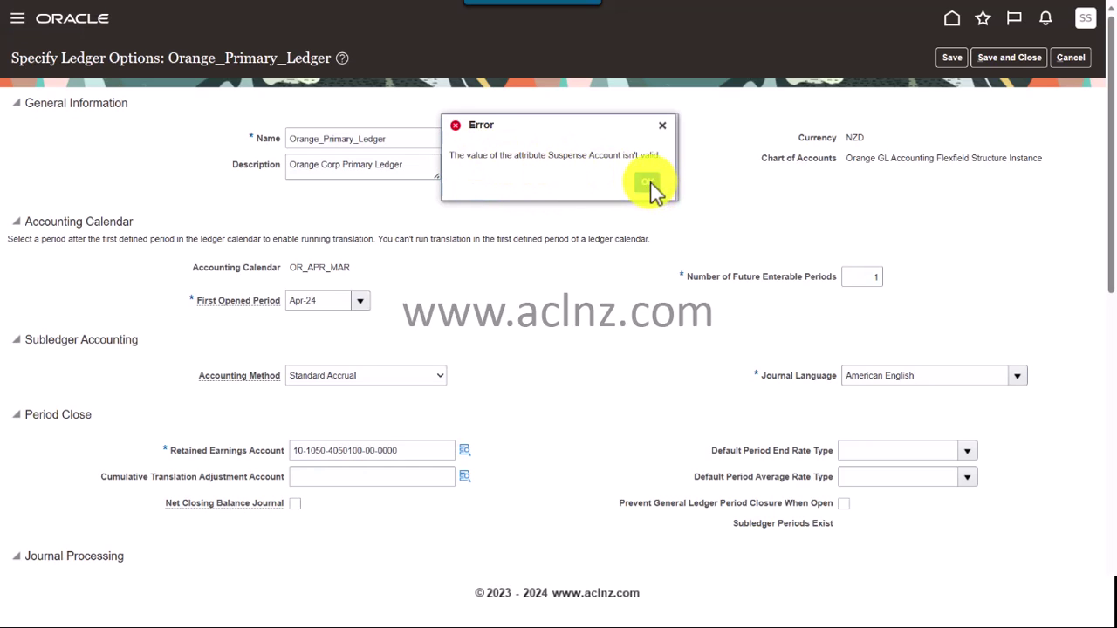
# Check the Default Suspense Account combination and the suspense settings under Journal Processing
pyautogui.scroll(-2, 567, 404)
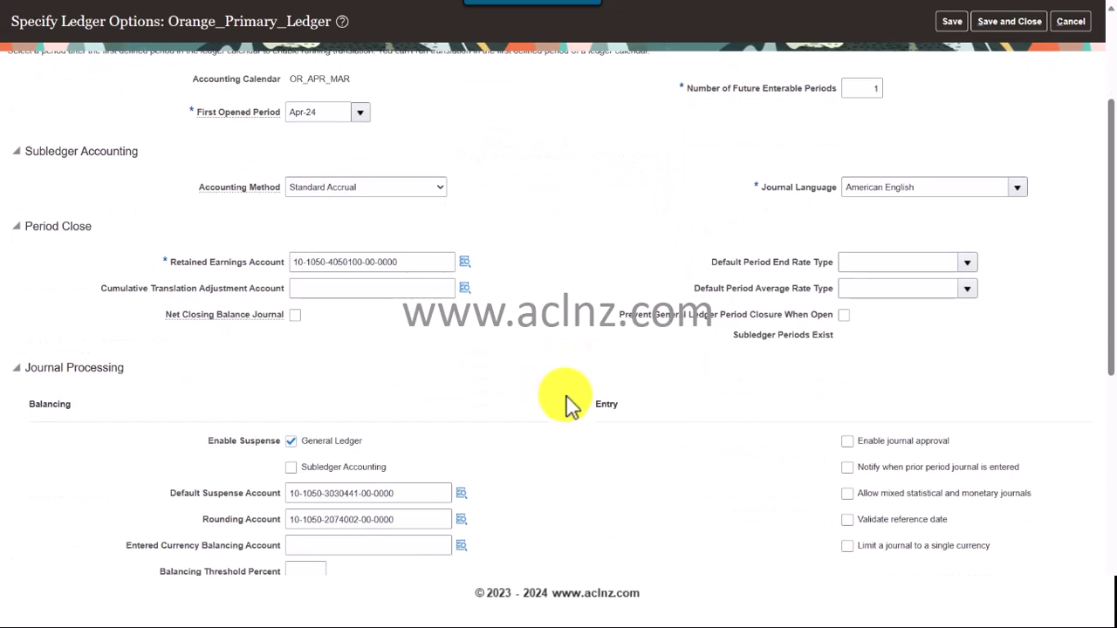
pyautogui.scroll(-2, 567, 403)
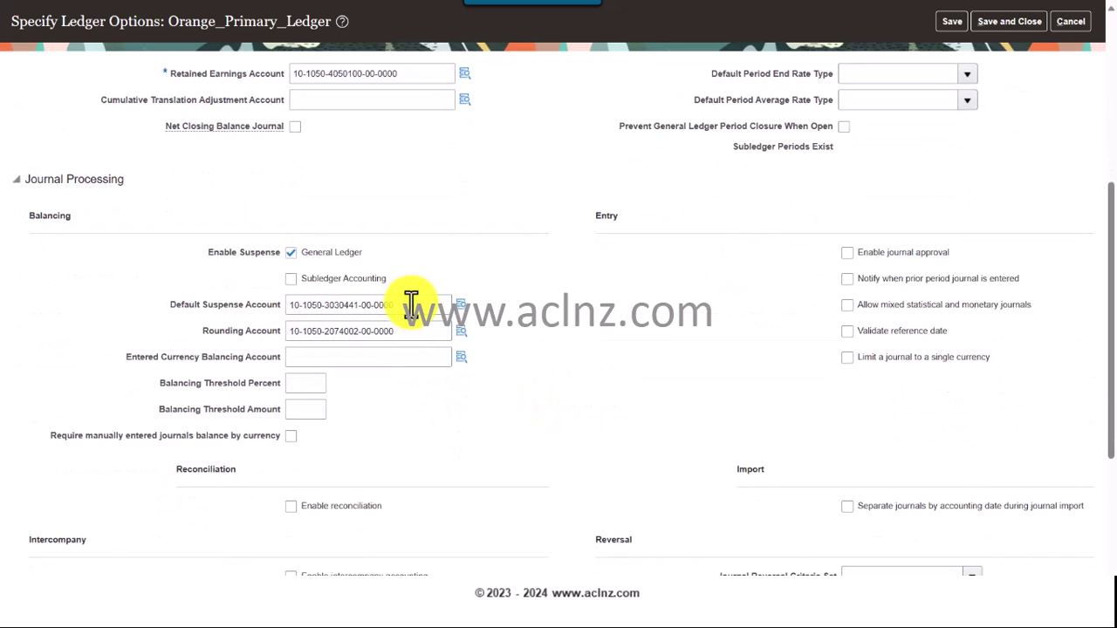
pyautogui.click(410, 301)
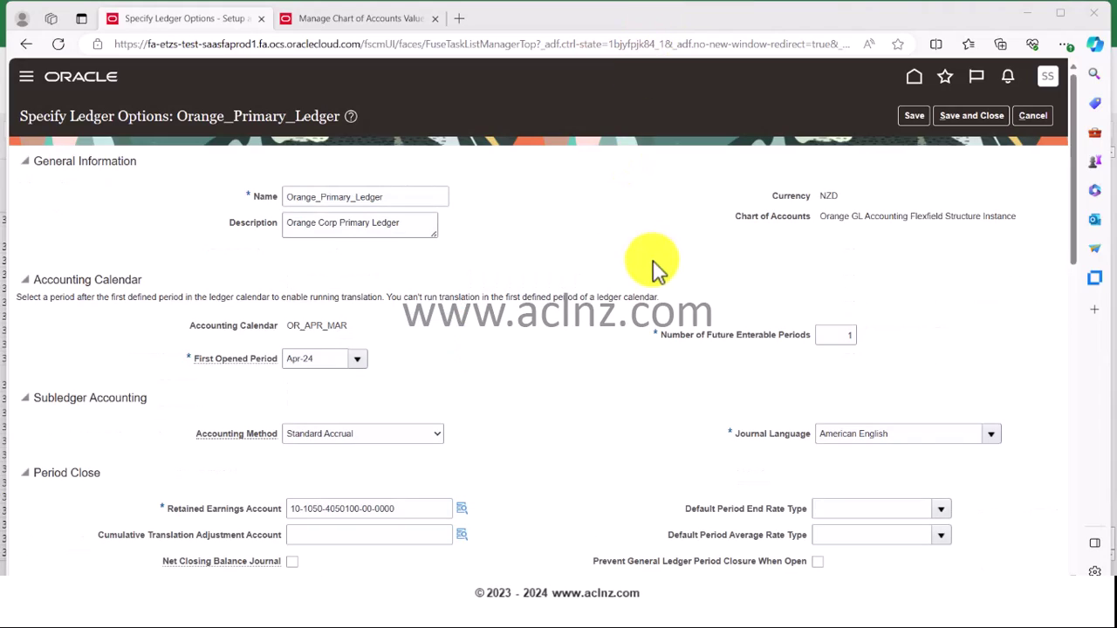
pyautogui.scroll(-2, 653, 266)
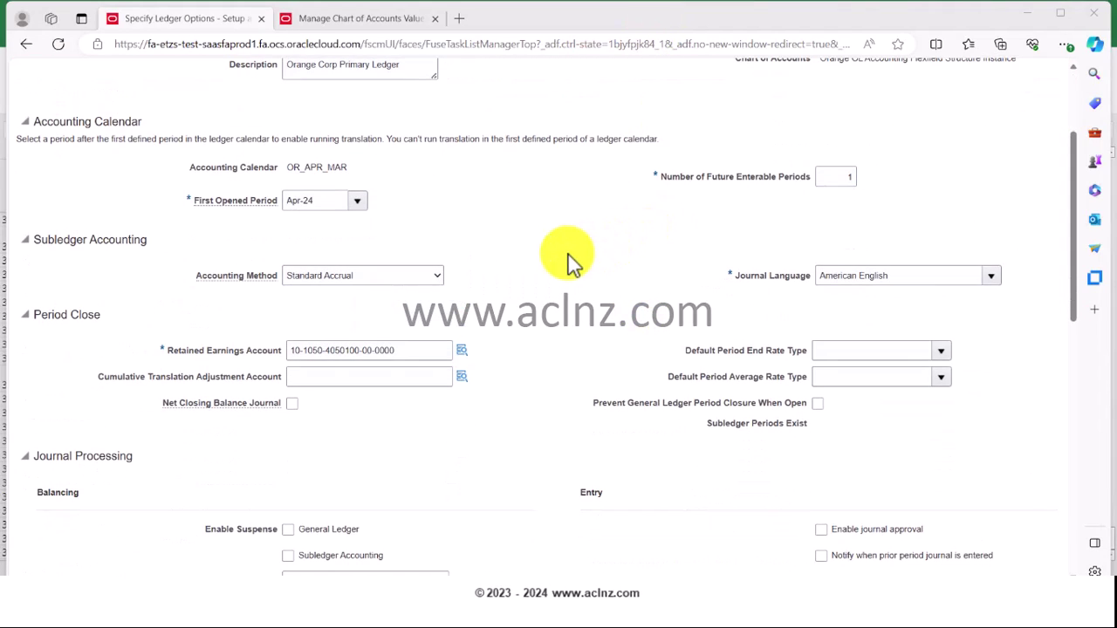
pyautogui.scroll(-2, 567, 256)
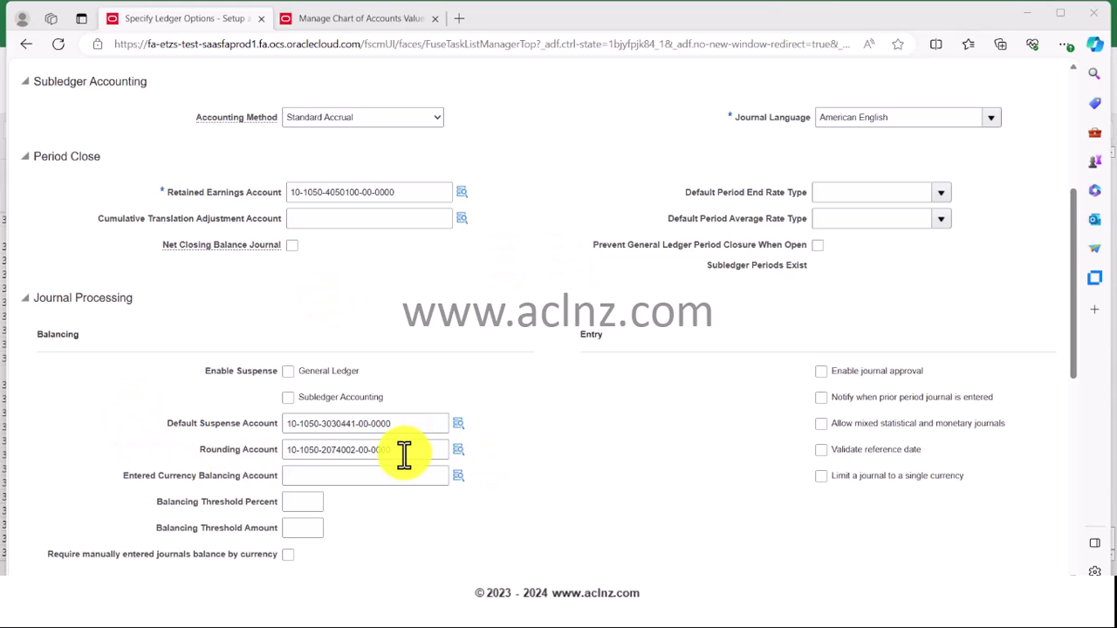
pyautogui.click(406, 425)
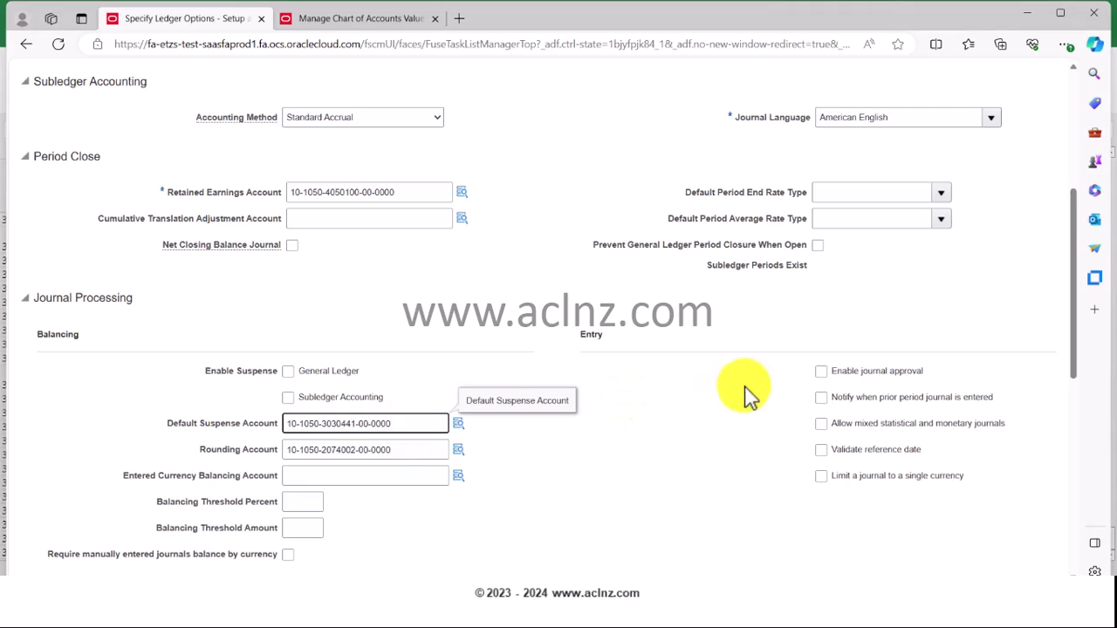
# Enable suspense for General Ledger, and save and close the ledger options
pyautogui.scroll(4, 761, 397)
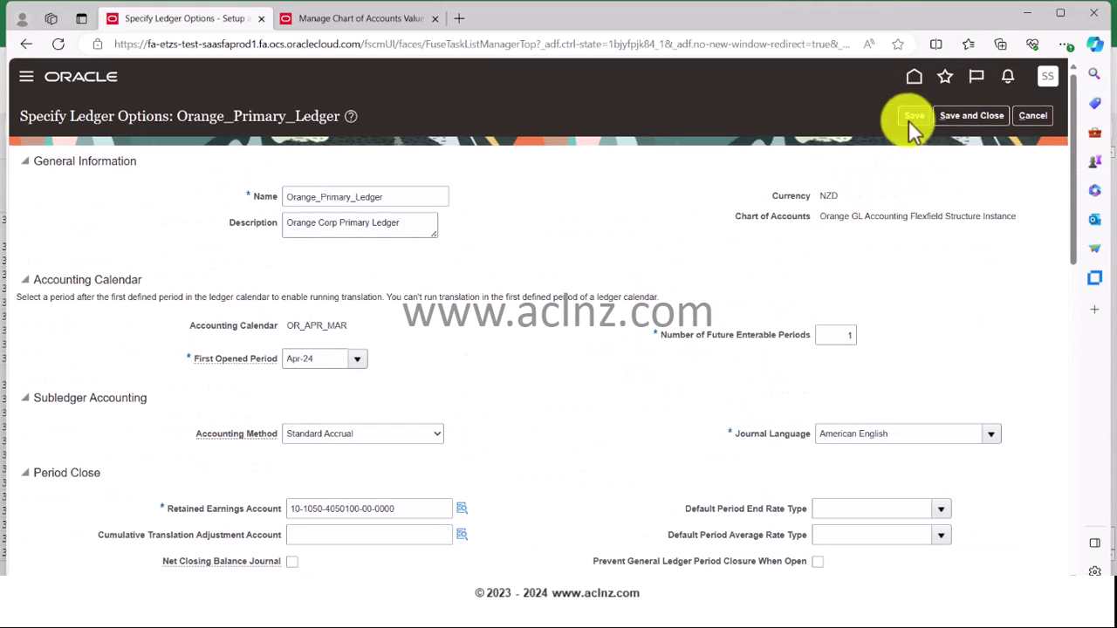
pyautogui.click(969, 122)
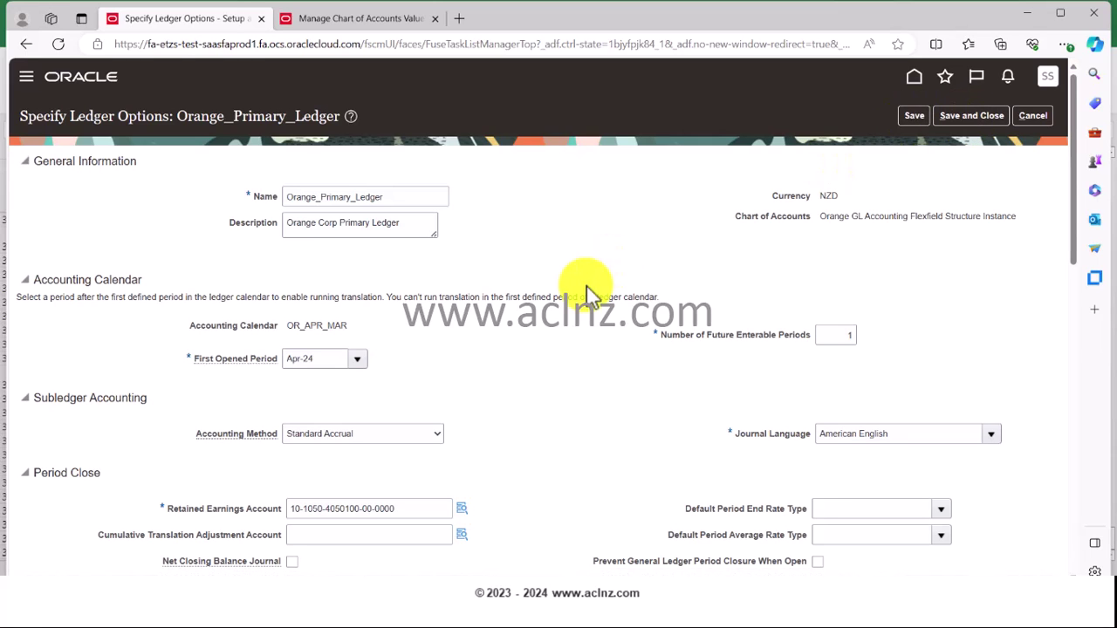
pyautogui.scroll(-3, 587, 286)
pyautogui.click(288, 450)
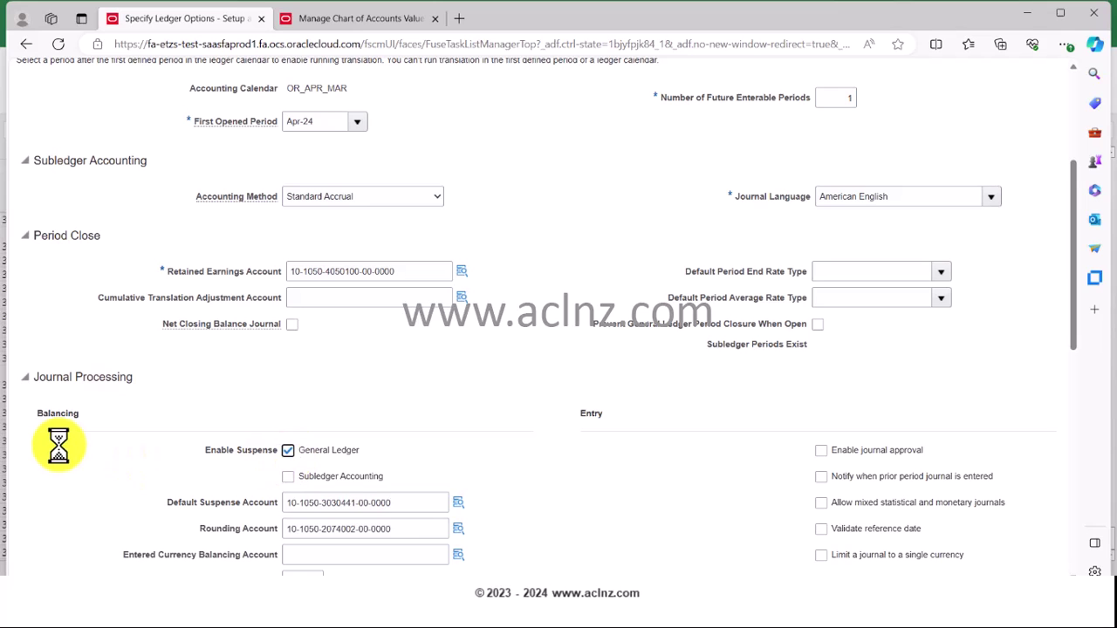
pyautogui.scroll(2, 558, 384)
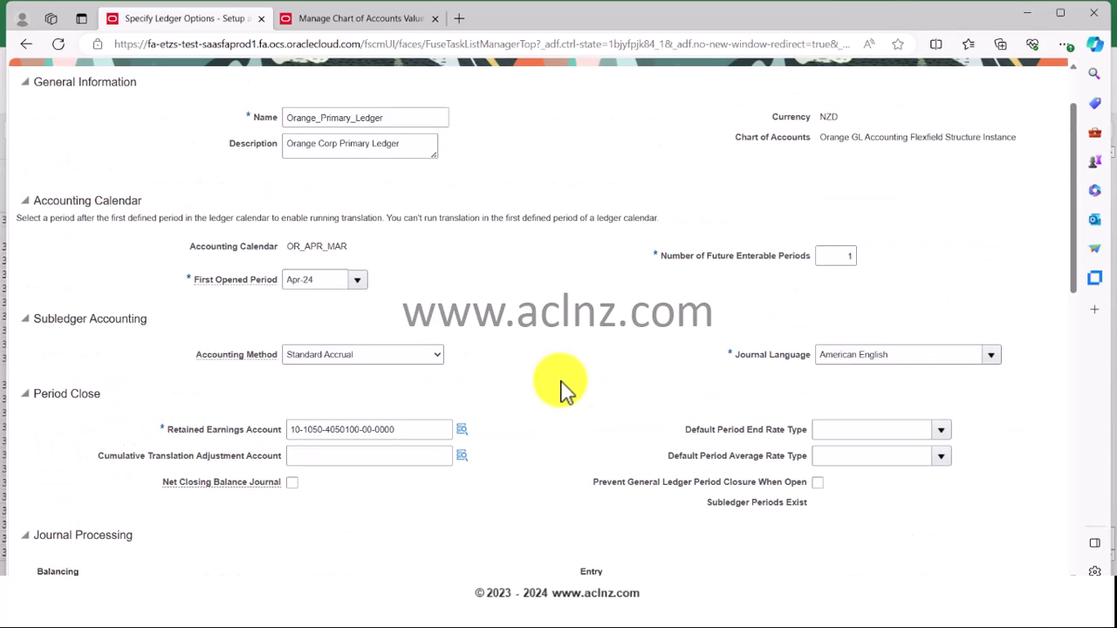
pyautogui.scroll(1, 563, 389)
pyautogui.click(965, 119)
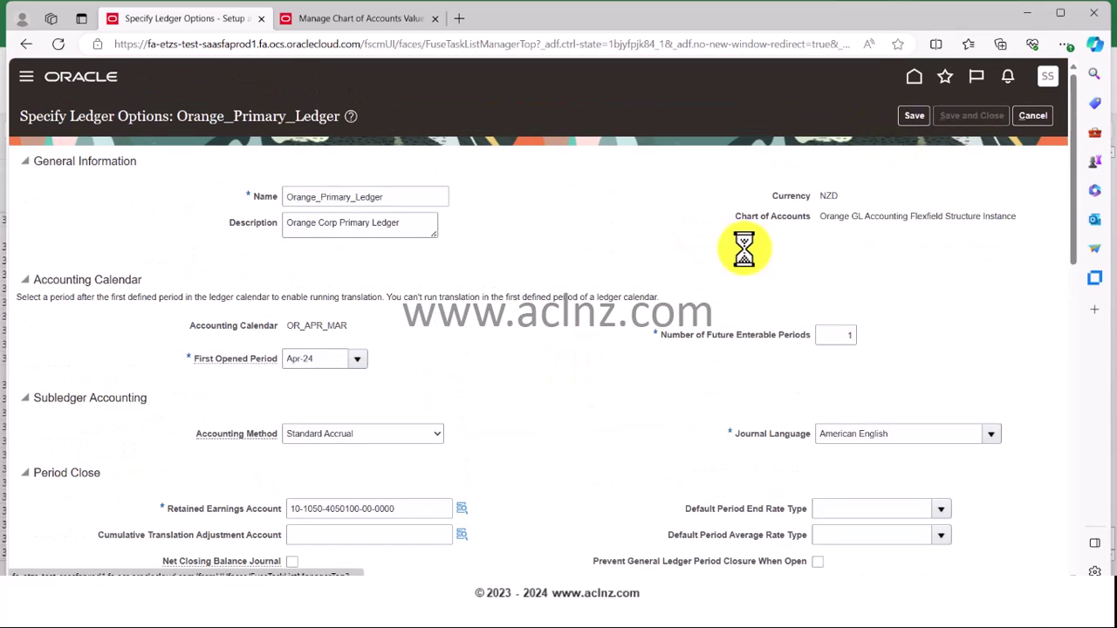